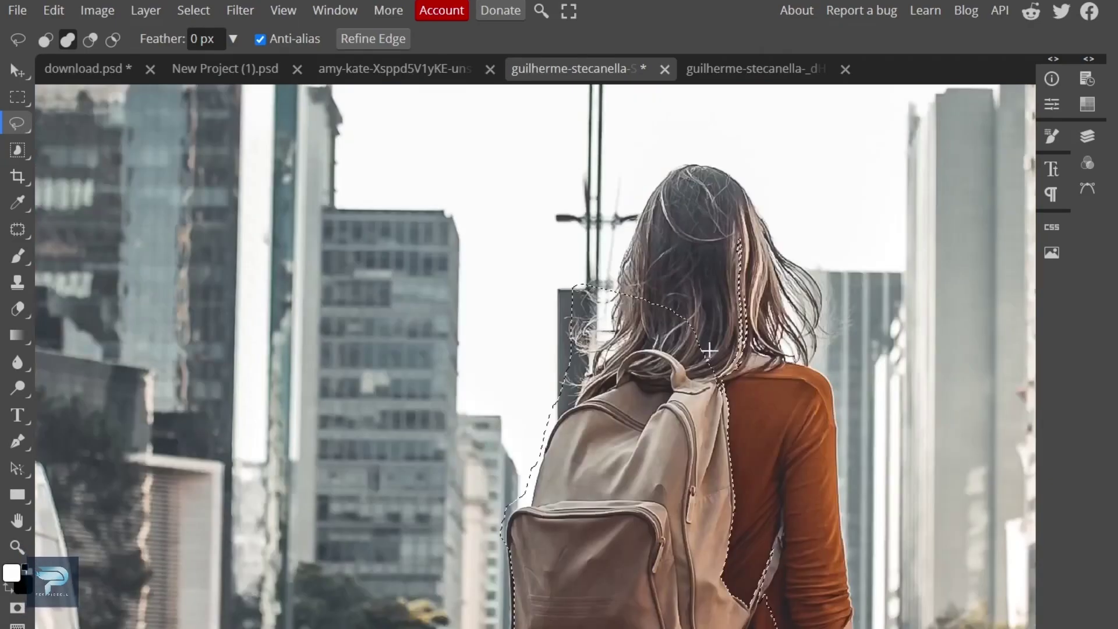
Add the woman's head, loose hair and upper back to the existing lasso selection
{"action": "left_click_drag", "start_coordinate": [642, 562], "coordinate": [642, 563]}
{"action": "scroll", "coordinate": [642, 563], "scroll_direction": "down", "scroll_amount": 3}
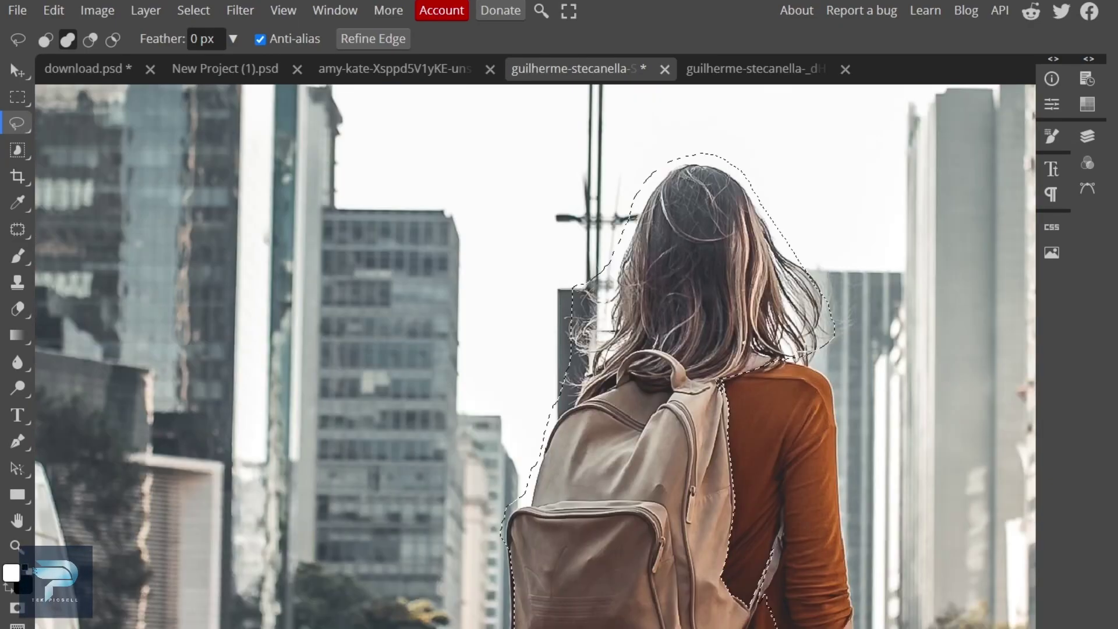
{"action": "left_click_drag", "start_coordinate": [842, 431], "coordinate": [786, 275]}
{"action": "scroll", "coordinate": [786, 275], "scroll_direction": "down", "scroll_amount": 4}
{"action": "scroll", "coordinate": [838, 146], "scroll_direction": "up", "scroll_amount": 2}
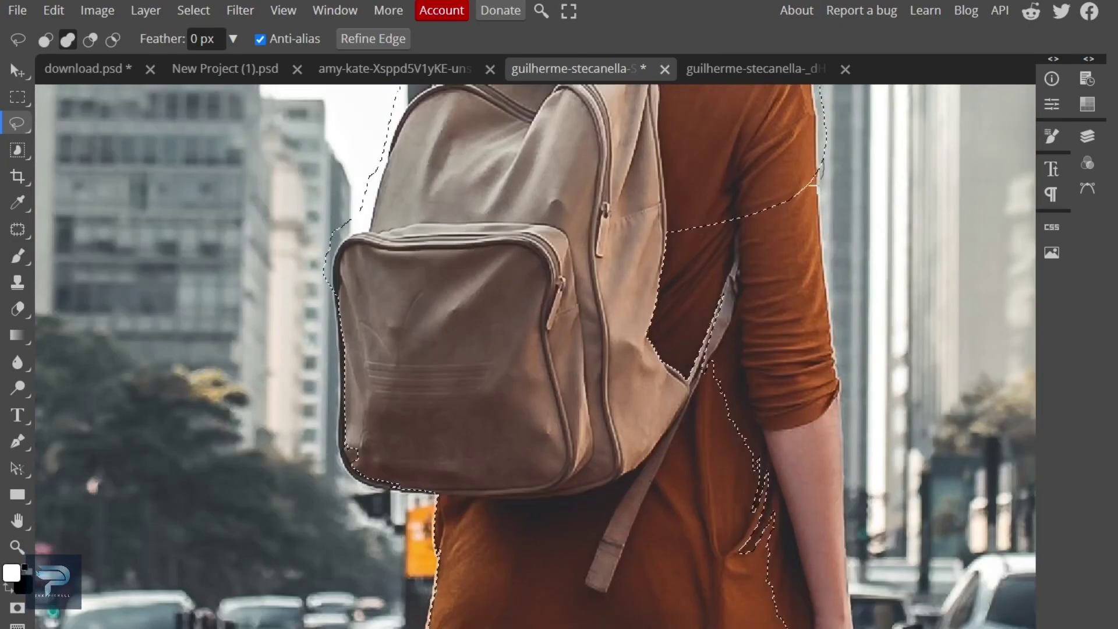
Extend the lasso selection around the woman's right sleeve, forearm, hand and thigh
{"action": "mouse_move", "coordinate": [841, 363]}
{"action": "left_mouse_down"}
{"action": "mouse_move", "coordinate": [845, 416]}
{"action": "mouse_move", "coordinate": [777, 475]}
{"action": "left_mouse_up"}
{"action": "scroll", "coordinate": [789, 238], "scroll_direction": "down", "scroll_amount": 7}
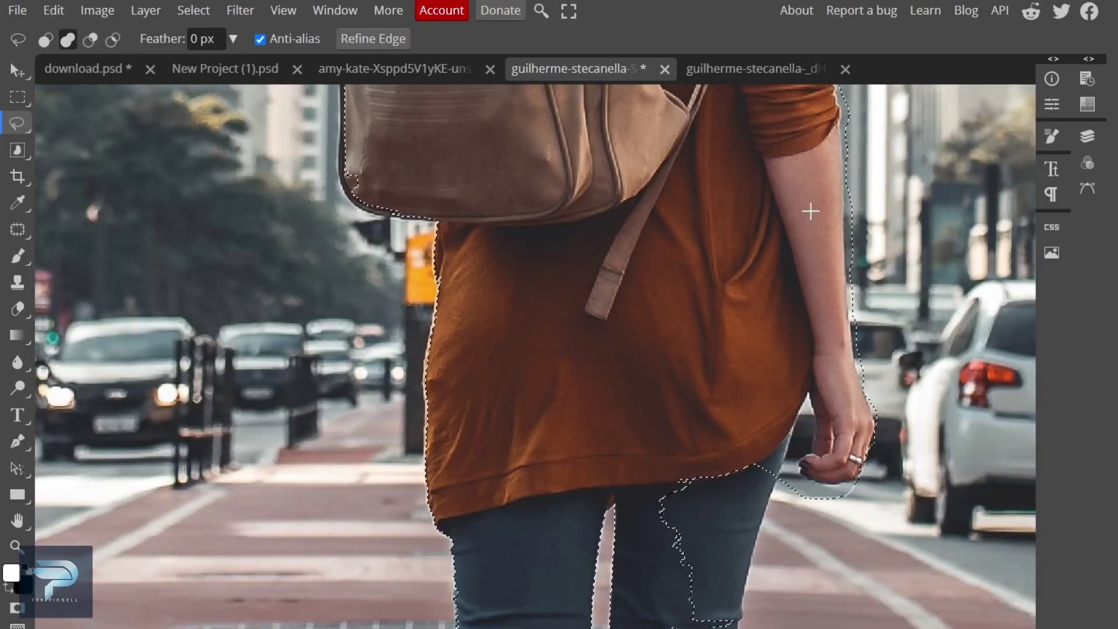
{"action": "scroll", "coordinate": [749, 159], "scroll_direction": "down", "scroll_amount": 7}
{"action": "left_click_drag", "start_coordinate": [729, 385], "coordinate": [733, 392]}
{"action": "scroll", "coordinate": [746, 279], "scroll_direction": "down", "scroll_amount": 7}
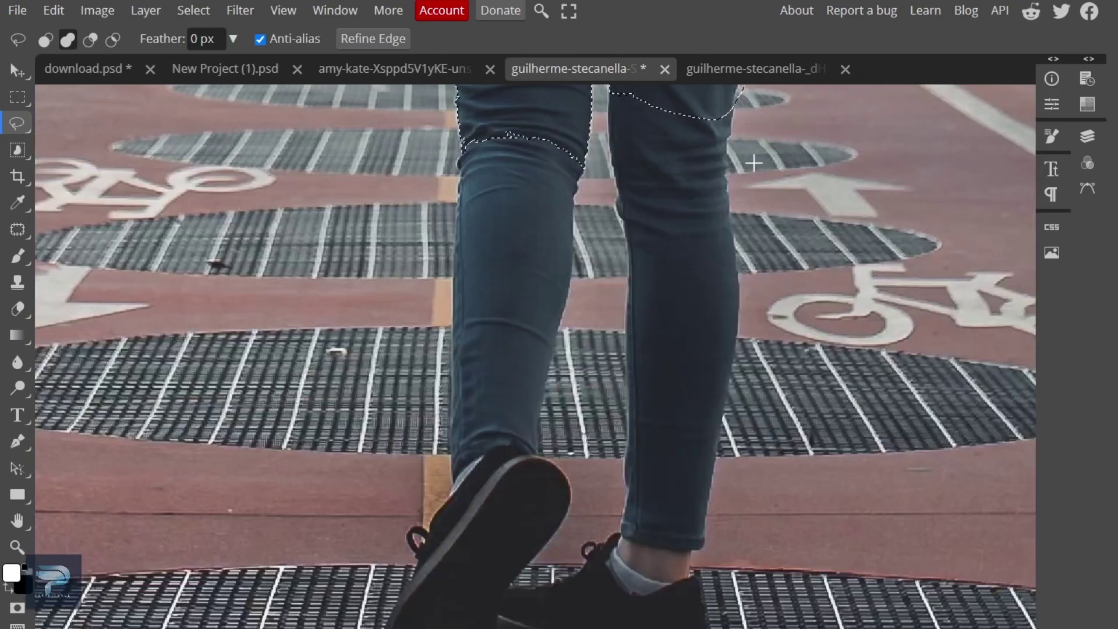
Add the woman's lower legs and both shoes to the lasso selection with a small margin around them
{"action": "left_click_drag", "start_coordinate": [733, 254], "coordinate": [541, 190]}
{"action": "scroll", "coordinate": [691, 198], "scroll_direction": "down", "scroll_amount": 1}
{"action": "scroll", "coordinate": [682, 204], "scroll_direction": "up", "scroll_amount": 1}
{"action": "scroll", "coordinate": [656, 212], "scroll_direction": "down", "scroll_amount": 1}
{"action": "scroll", "coordinate": [663, 207], "scroll_direction": "down", "scroll_amount": 1}
{"action": "left_click_drag", "start_coordinate": [737, 152], "coordinate": [731, 202]}
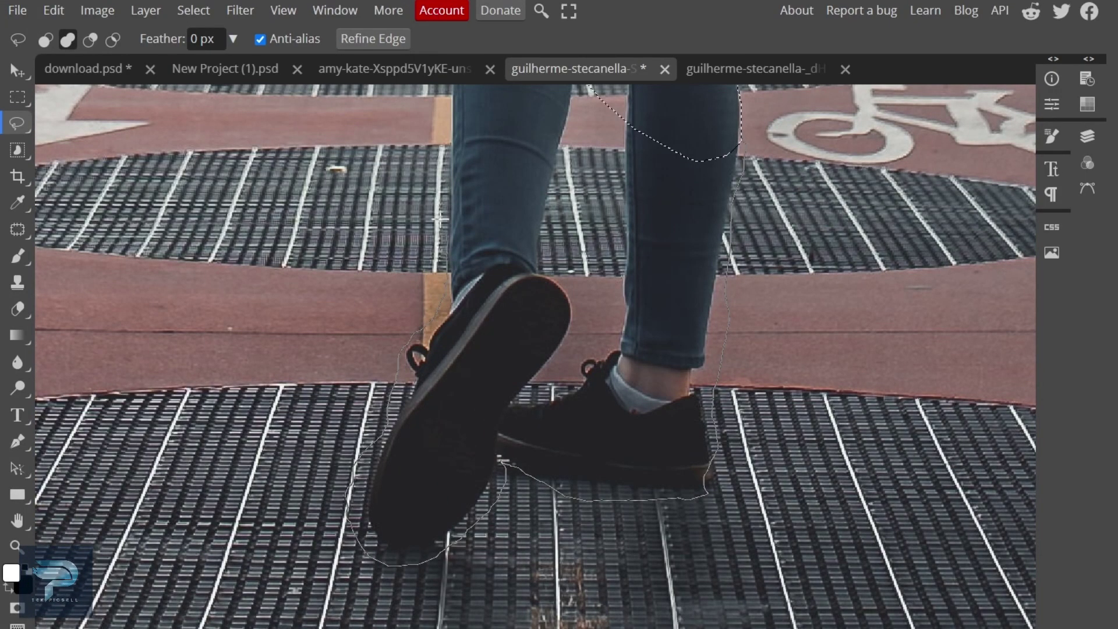
{"action": "left_click_drag", "start_coordinate": [444, 234], "coordinate": [446, 239]}
Widen the selection along the outer edge of the woman's left leg and the left side of her shirt
{"action": "scroll", "coordinate": [698, 270], "scroll_direction": "up", "scroll_amount": 14}
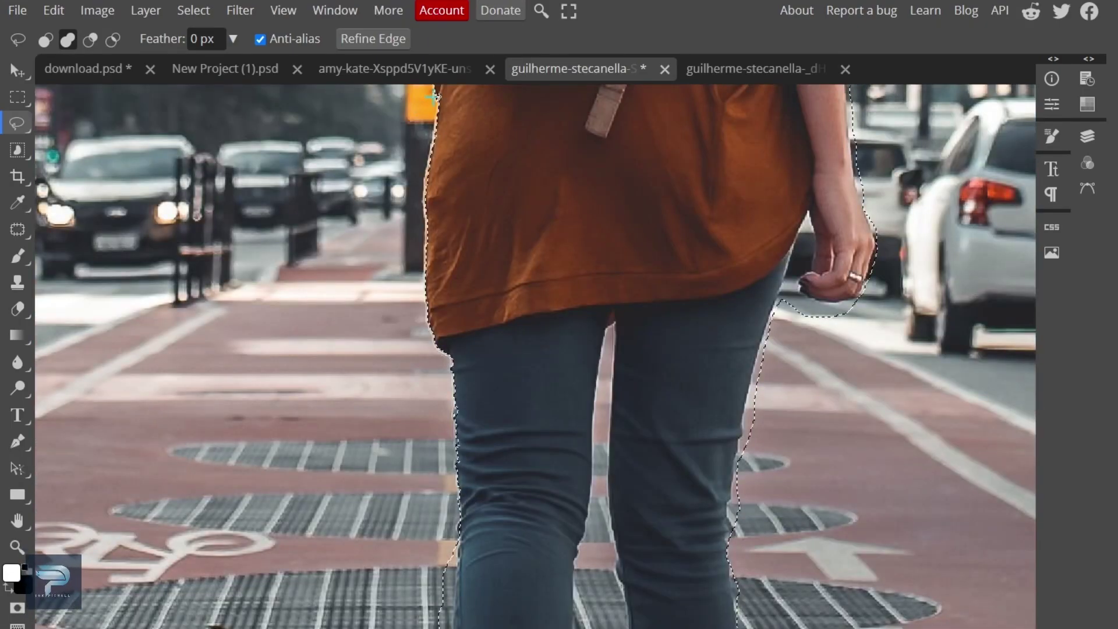
{"action": "left_click_drag", "start_coordinate": [422, 289], "coordinate": [424, 292]}
{"action": "scroll", "coordinate": [468, 172], "scroll_direction": "down", "scroll_amount": 2}
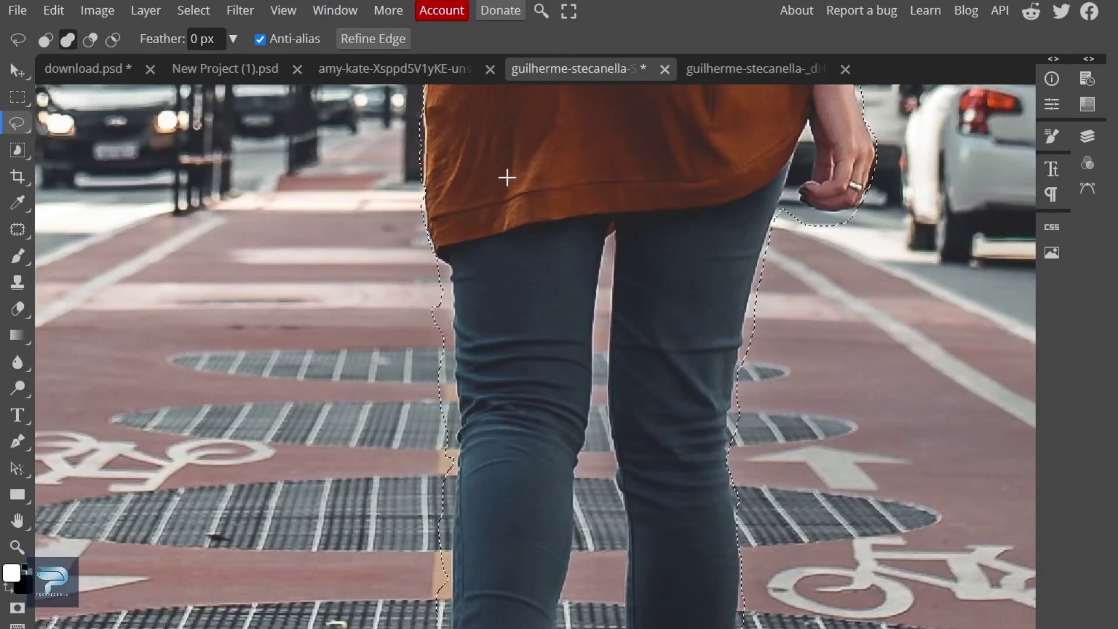
{"action": "scroll", "coordinate": [509, 176], "scroll_direction": "up", "scroll_amount": 10}
{"action": "scroll", "coordinate": [330, 313], "scroll_direction": "down", "scroll_amount": 7}
{"action": "scroll", "coordinate": [444, 195], "scroll_direction": "up", "scroll_amount": 3}
{"action": "scroll", "coordinate": [421, 152], "scroll_direction": "down", "scroll_amount": 4}
{"action": "scroll", "coordinate": [470, 167], "scroll_direction": "down", "scroll_amount": 4}
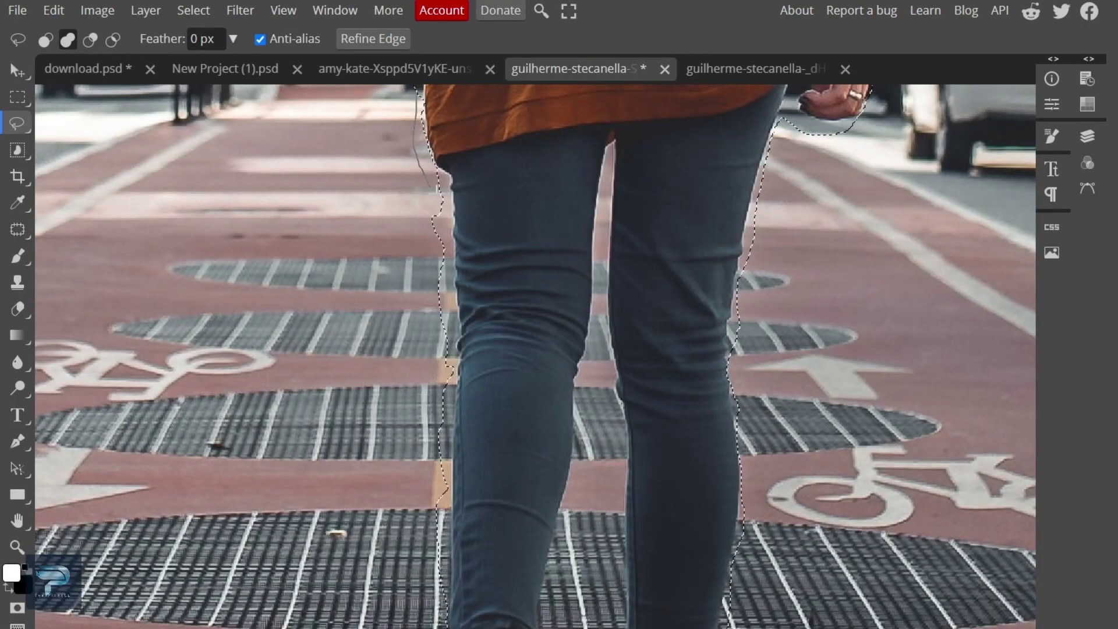
Fill the selected woman with Content Aware at Normal blend mode and 100% opacity, and clear the selection
{"action": "key", "text": "ctrl+0"}
{"action": "left_click", "coordinate": [54, 11]}
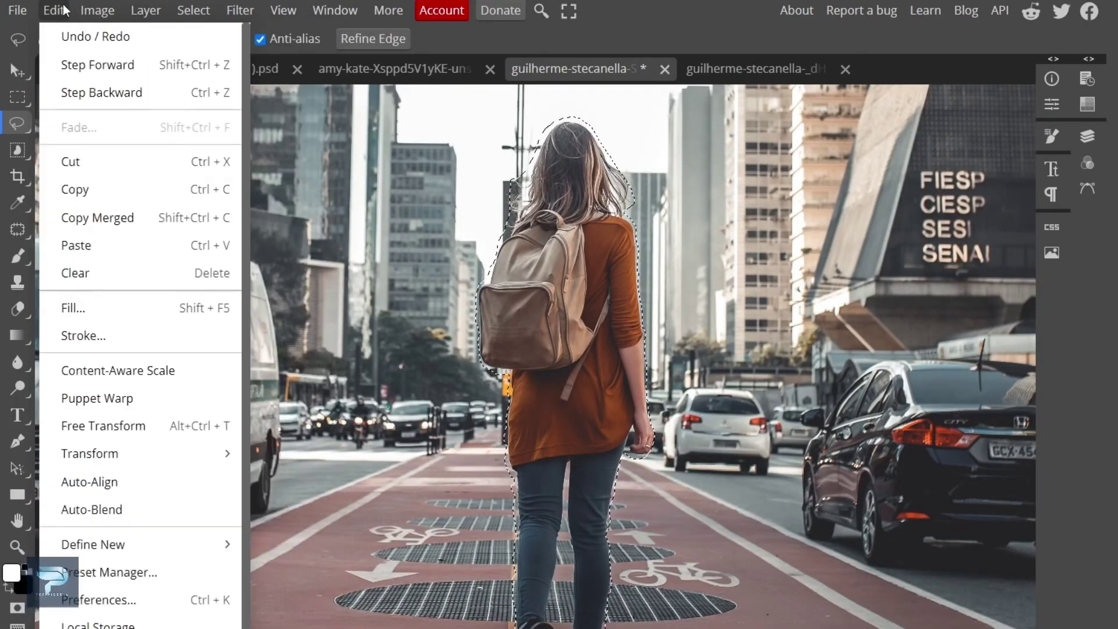
{"action": "left_click", "coordinate": [70, 376]}
{"action": "left_click", "coordinate": [257, 192]}
{"action": "left_click", "coordinate": [274, 346]}
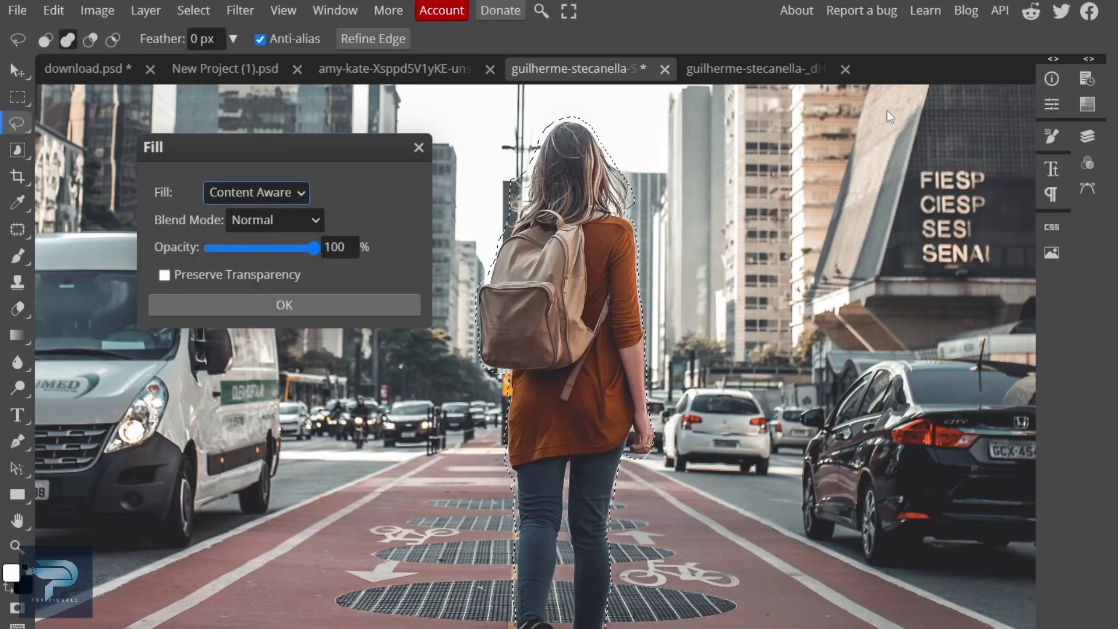
{"action": "key", "text": "Return"}
{"action": "key", "text": "ctrl+d"}
Examine the content-aware filled area along the bike lane and its floor grates for distortions
{"action": "scroll", "coordinate": [722, 236], "scroll_direction": "down", "scroll_amount": 3}
{"action": "scroll", "coordinate": [535, 165], "scroll_direction": "up", "scroll_amount": 3}
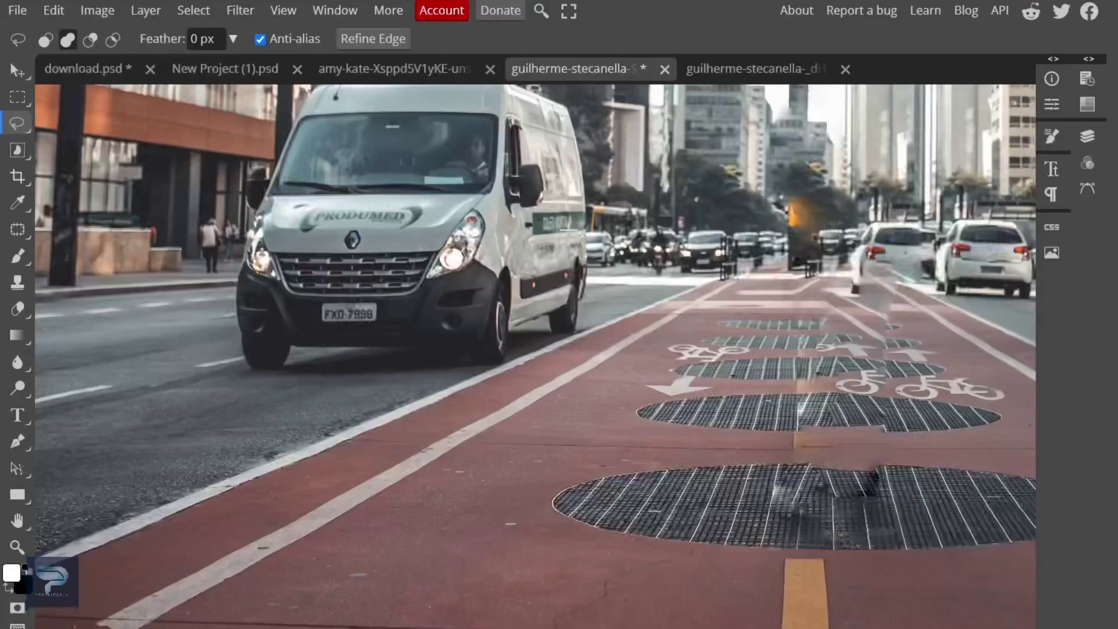
{"action": "scroll", "coordinate": [296, 152], "scroll_direction": "up", "scroll_amount": 2}
{"action": "scroll", "coordinate": [605, 382], "scroll_direction": "down", "scroll_amount": 3}
{"action": "scroll", "coordinate": [641, 306], "scroll_direction": "up", "scroll_amount": 3}
{"action": "scroll", "coordinate": [641, 306], "scroll_direction": "down", "scroll_amount": 2}
{"action": "scroll", "coordinate": [623, 335], "scroll_direction": "up", "scroll_amount": 4}
{"action": "scroll", "coordinate": [622, 335], "scroll_direction": "up", "scroll_amount": 1}
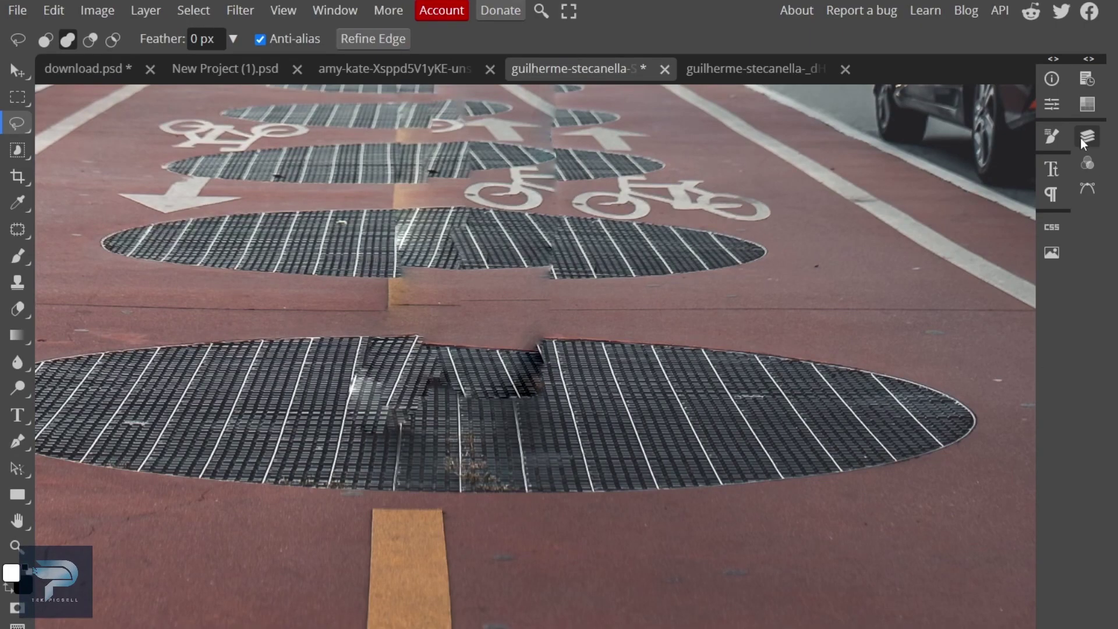
Warp the copied grate piece so its upper edge follows the rim of the nearest floor grate
{"action": "left_click", "coordinate": [13, 71]}
{"action": "right_click", "coordinate": [506, 348]}
{"action": "left_click", "coordinate": [53, 11]}
{"action": "mouse_move", "coordinate": [139, 453]}
{"action": "left_click", "coordinate": [294, 475]}
{"action": "scroll", "coordinate": [415, 407], "scroll_direction": "down", "scroll_amount": 2}
{"action": "scroll", "coordinate": [457, 274], "scroll_direction": "up", "scroll_amount": 4}
{"action": "scroll", "coordinate": [414, 233], "scroll_direction": "up", "scroll_amount": 3}
{"action": "left_click_drag", "start_coordinate": [349, 242], "coordinate": [340, 216]}
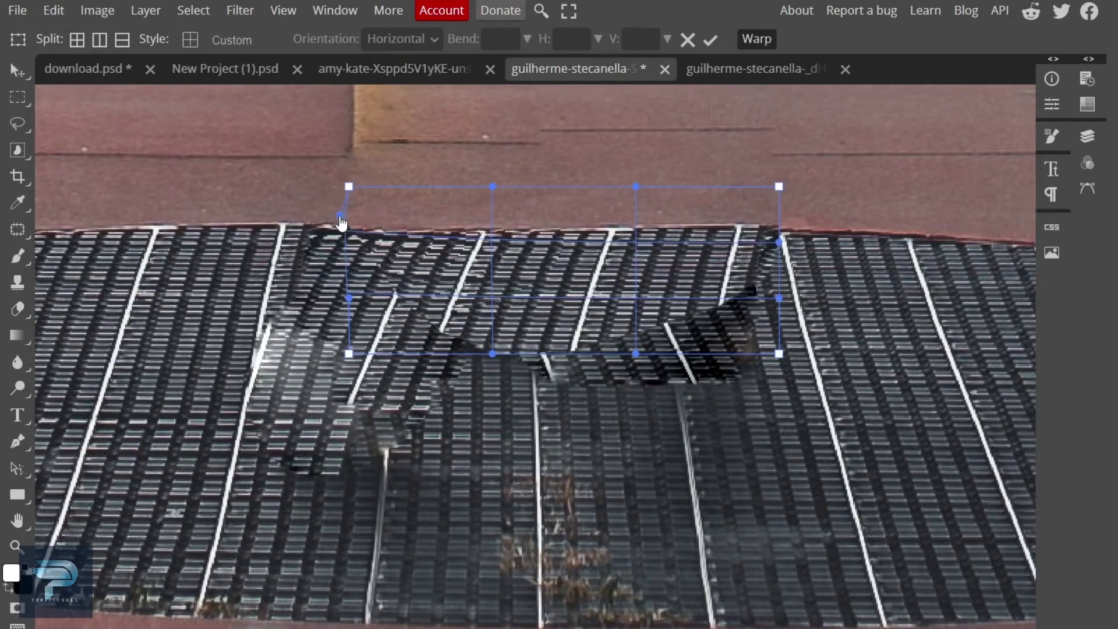
{"action": "left_click_drag", "start_coordinate": [487, 232], "coordinate": [486, 227]}
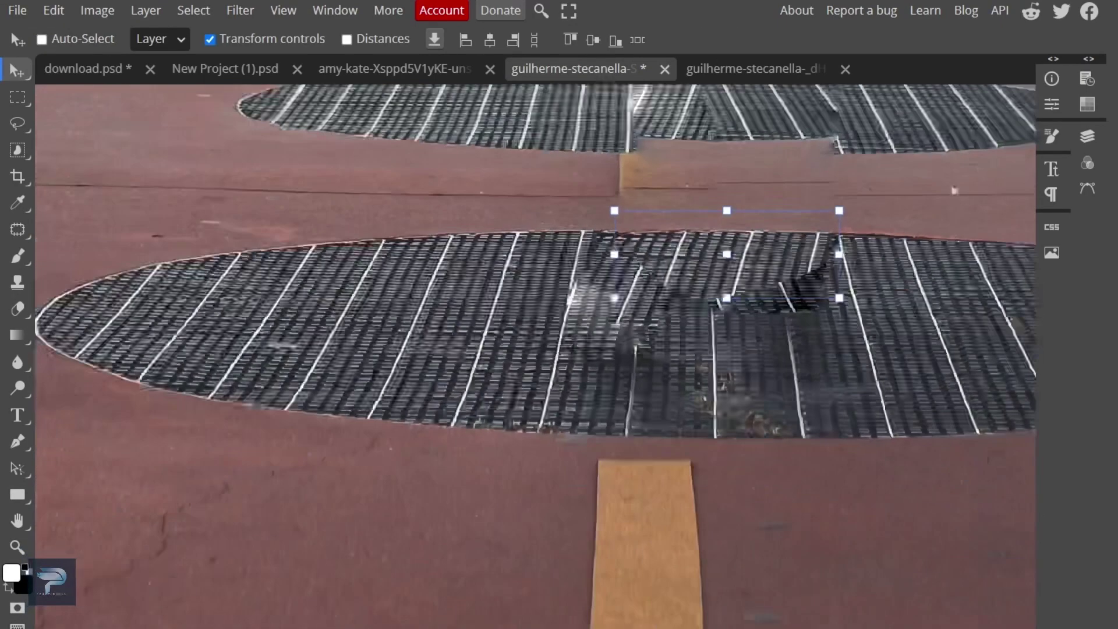
Place a copied grate piece over the broken lower edge of the second floor grate
{"action": "left_click", "coordinate": [1088, 136]}
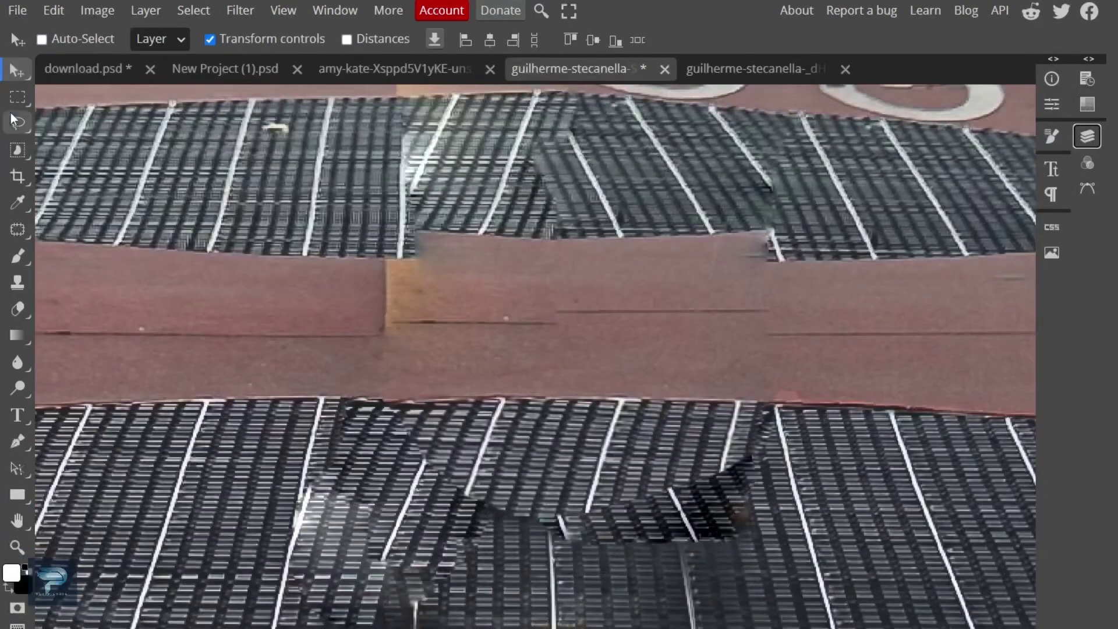
{"action": "left_click", "coordinate": [15, 122]}
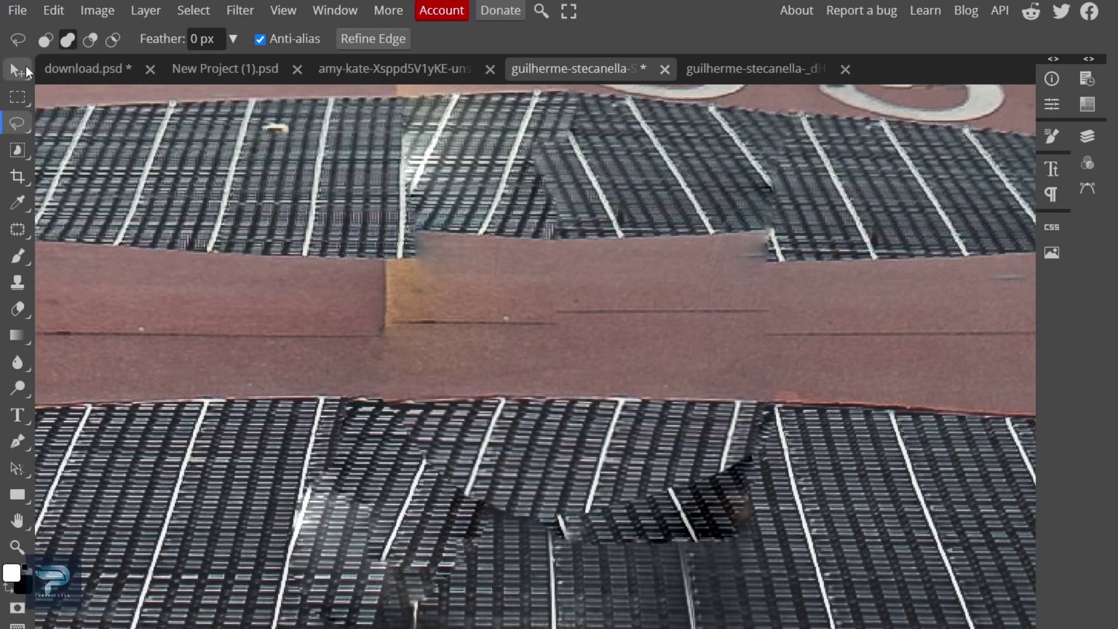
{"action": "left_click", "coordinate": [15, 70]}
{"action": "left_click_drag", "start_coordinate": [723, 188], "coordinate": [714, 164]}
{"action": "left_click_drag", "start_coordinate": [659, 206], "coordinate": [780, 218]}
{"action": "key", "text": "Return"}
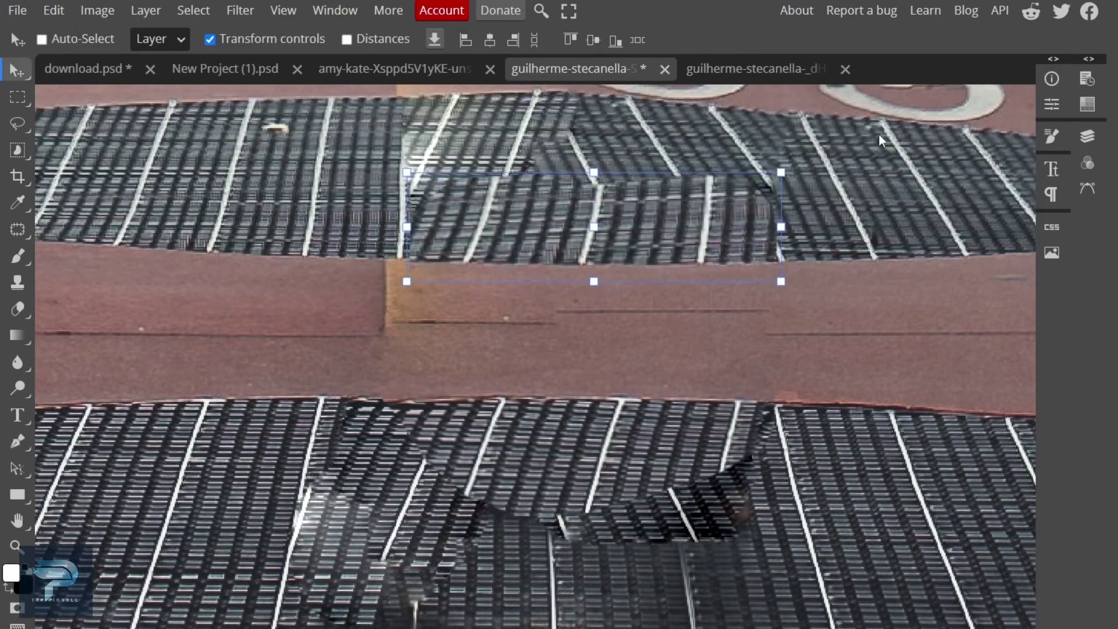
Merge the selected layers holding the grate repairs
{"action": "scroll", "coordinate": [718, 234], "scroll_direction": "down", "scroll_amount": 8}
{"action": "scroll", "coordinate": [680, 263], "scroll_direction": "up", "scroll_amount": 8}
{"action": "scroll", "coordinate": [680, 263], "scroll_direction": "down", "scroll_amount": 6}
{"action": "scroll", "coordinate": [628, 348], "scroll_direction": "up", "scroll_amount": 3}
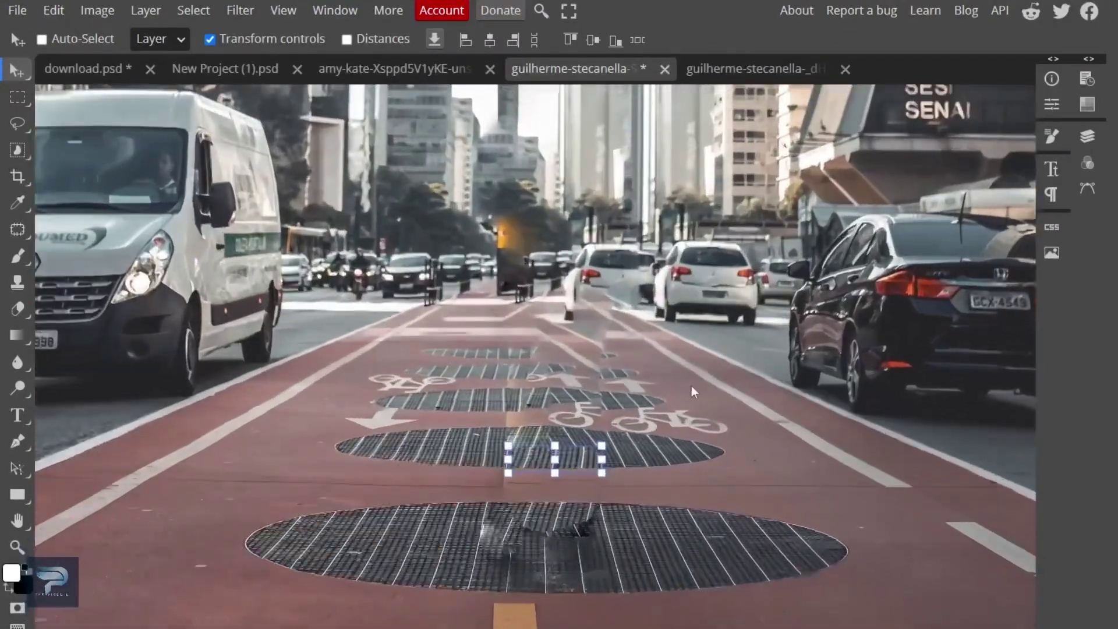
{"action": "scroll", "coordinate": [690, 386], "scroll_direction": "down", "scroll_amount": 3}
{"action": "left_click", "coordinate": [1087, 136]}
{"action": "left_click", "coordinate": [937, 199], "text": "ctrl"}
{"action": "key", "text": "ctrl+e"}
{"action": "left_click", "coordinate": [649, 312]}
{"action": "scroll", "coordinate": [649, 312], "scroll_direction": "up", "scroll_amount": 3}
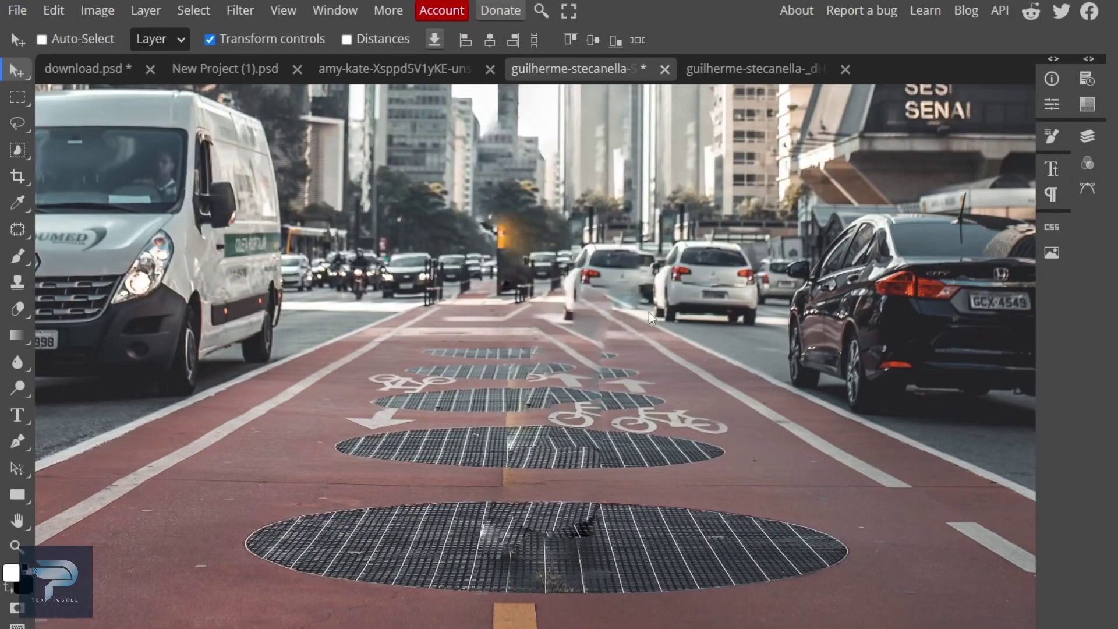
{"action": "scroll", "coordinate": [649, 312], "scroll_direction": "down", "scroll_amount": 3}
{"action": "scroll", "coordinate": [337, 336], "scroll_direction": "up", "scroll_amount": 2}
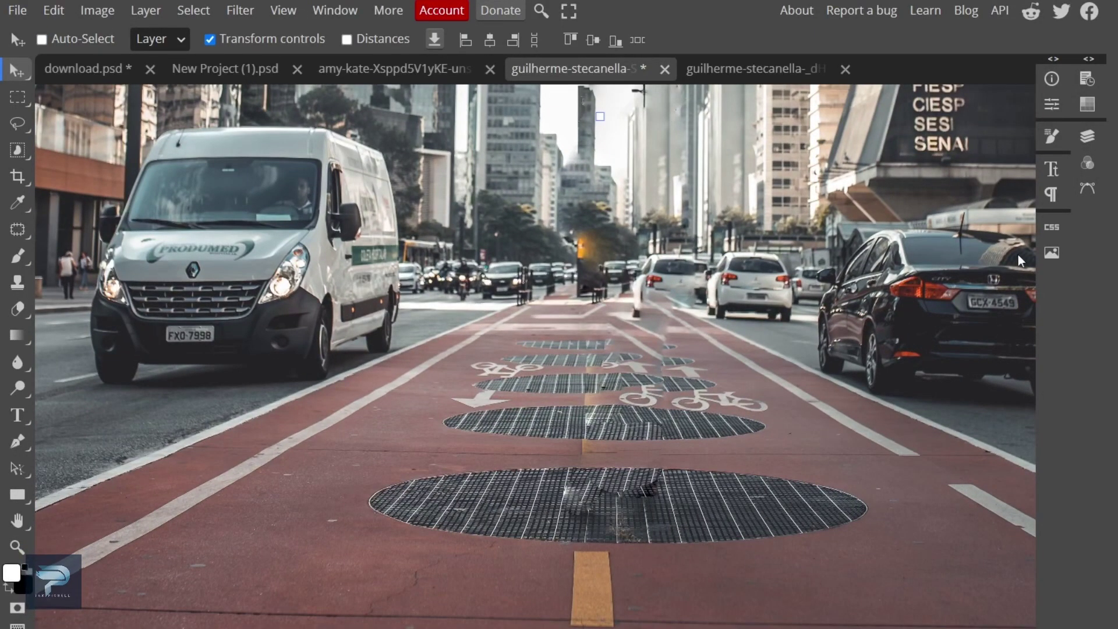
{"action": "left_click", "coordinate": [17, 96]}
{"action": "left_click_drag", "start_coordinate": [495, 323], "coordinate": [710, 569]}
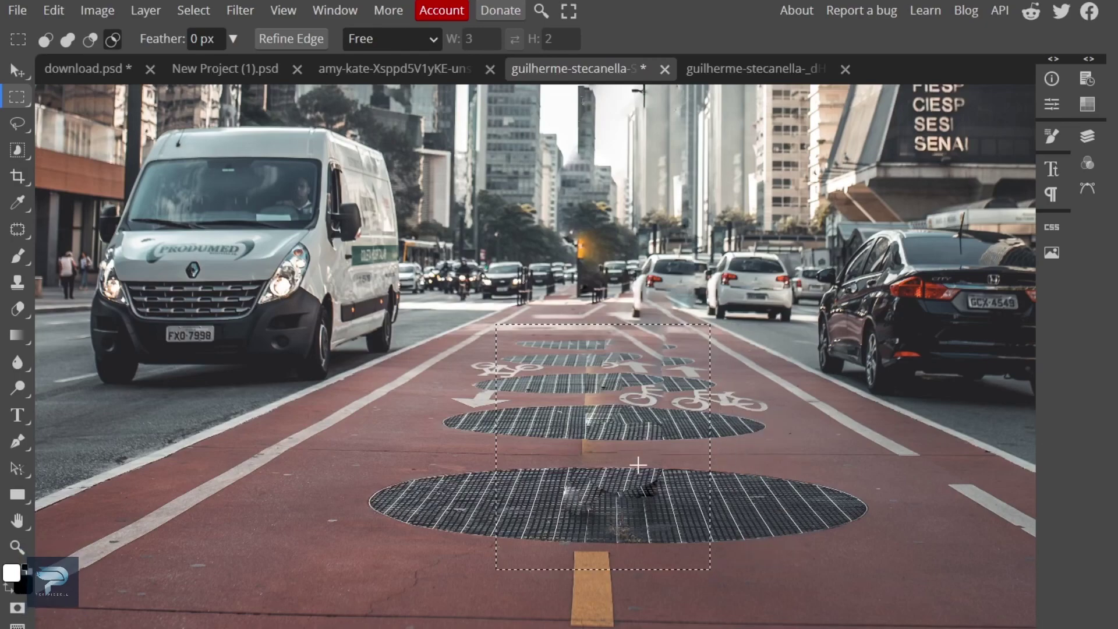
{"action": "right_click", "coordinate": [641, 469]}
{"action": "key", "text": "v"}
{"action": "right_click", "coordinate": [631, 370]}
{"action": "left_click_drag", "start_coordinate": [493, 563], "coordinate": [466, 576]}
{"action": "left_click", "coordinate": [701, 39]}
{"action": "right_click", "coordinate": [619, 396]}
{"action": "key", "text": "m"}
{"action": "key", "text": "ctrl+d"}
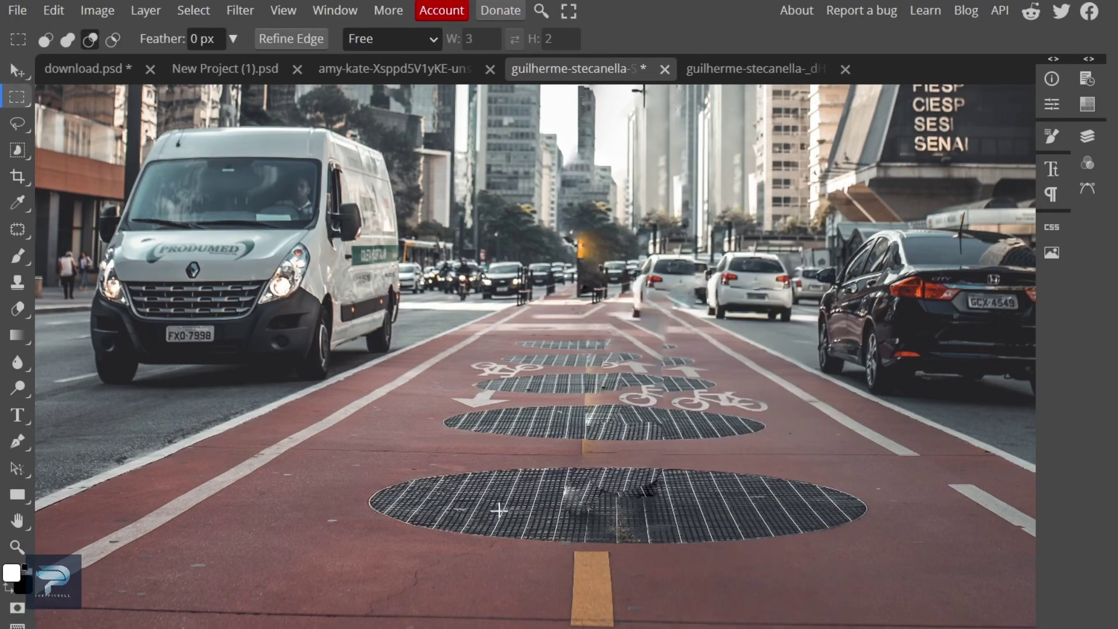
Replace the nearest floor grate with clean pavement from below it using the Patch tool
{"action": "scroll", "coordinate": [590, 501], "scroll_direction": "down", "scroll_amount": 3}
{"action": "left_click", "coordinate": [19, 235]}
{"action": "scroll", "coordinate": [583, 358], "scroll_direction": "up", "scroll_amount": 2}
{"action": "mouse_move", "coordinate": [815, 460]}
{"action": "left_mouse_down"}
{"action": "mouse_move", "coordinate": [384, 460]}
{"action": "mouse_move", "coordinate": [311, 431]}
{"action": "left_mouse_up"}
{"action": "key", "text": "ctrl+d"}
{"action": "scroll", "coordinate": [777, 405], "scroll_direction": "up", "scroll_amount": 2}
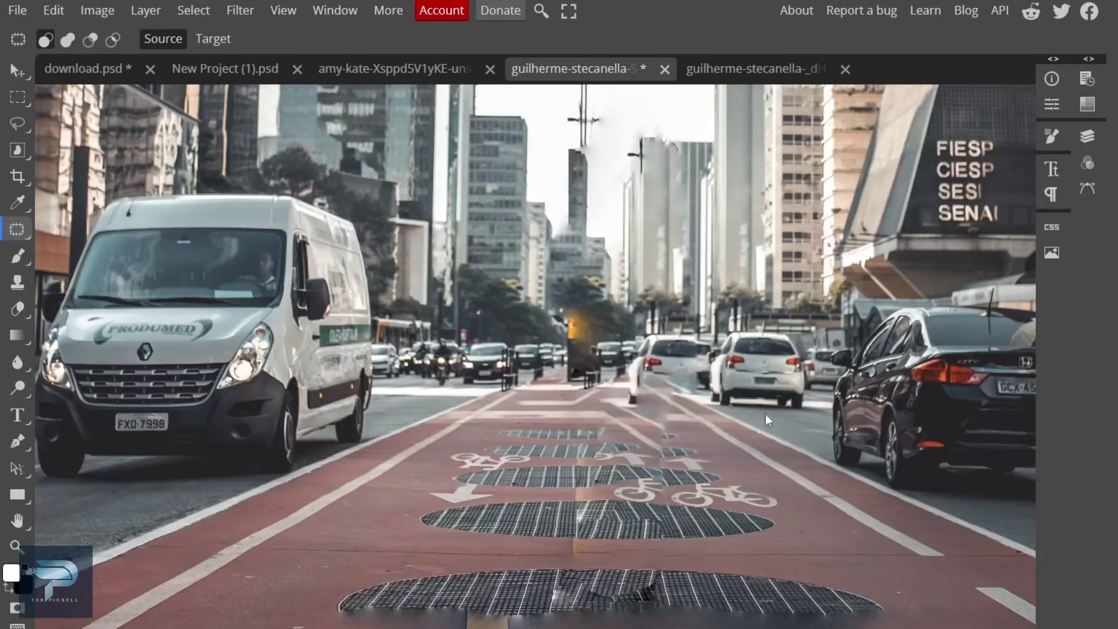
{"action": "scroll", "coordinate": [375, 289], "scroll_direction": "down", "scroll_amount": 3}
{"action": "right_click", "coordinate": [18, 228]}
{"action": "left_click", "coordinate": [102, 312]}
{"action": "left_click_drag", "start_coordinate": [584, 399], "coordinate": [391, 365]}
{"action": "left_click_drag", "start_coordinate": [582, 375], "coordinate": [585, 476]}
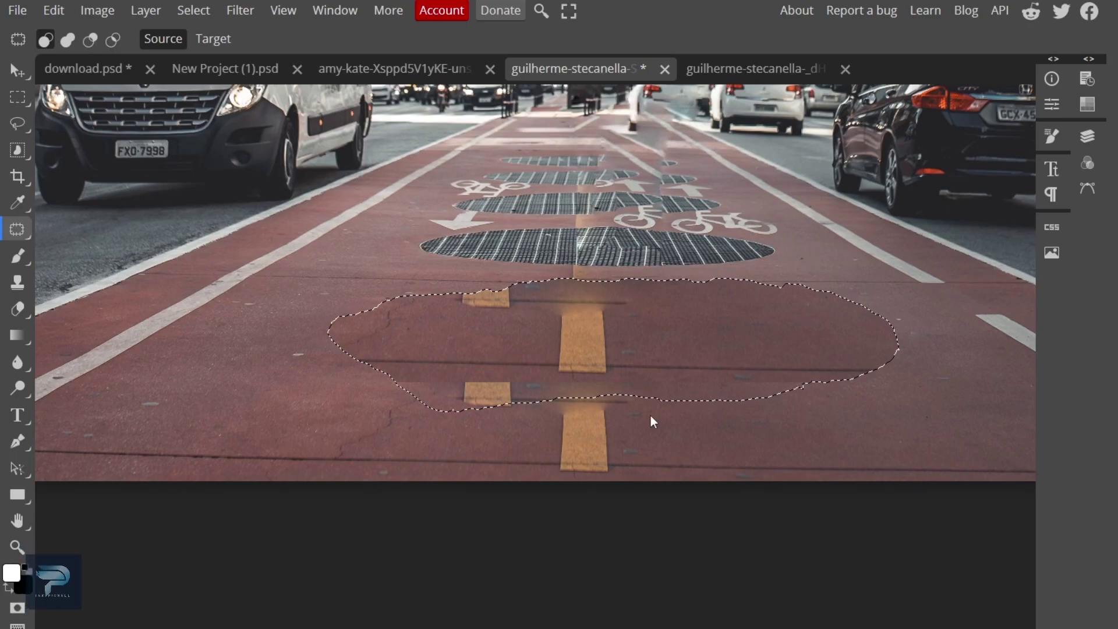
{"action": "key", "text": "ctrl+d"}
Patch out the two stray yellow fragments beside the center stripe with plain red pavement
{"action": "scroll", "coordinate": [506, 291], "scroll_direction": "up", "scroll_amount": 3}
{"action": "mouse_move", "coordinate": [386, 295]}
{"action": "left_mouse_down"}
{"action": "mouse_move", "coordinate": [438, 270]}
{"action": "mouse_move", "coordinate": [333, 305]}
{"action": "left_mouse_up"}
{"action": "left_click_drag", "start_coordinate": [406, 329], "coordinate": [288, 357]}
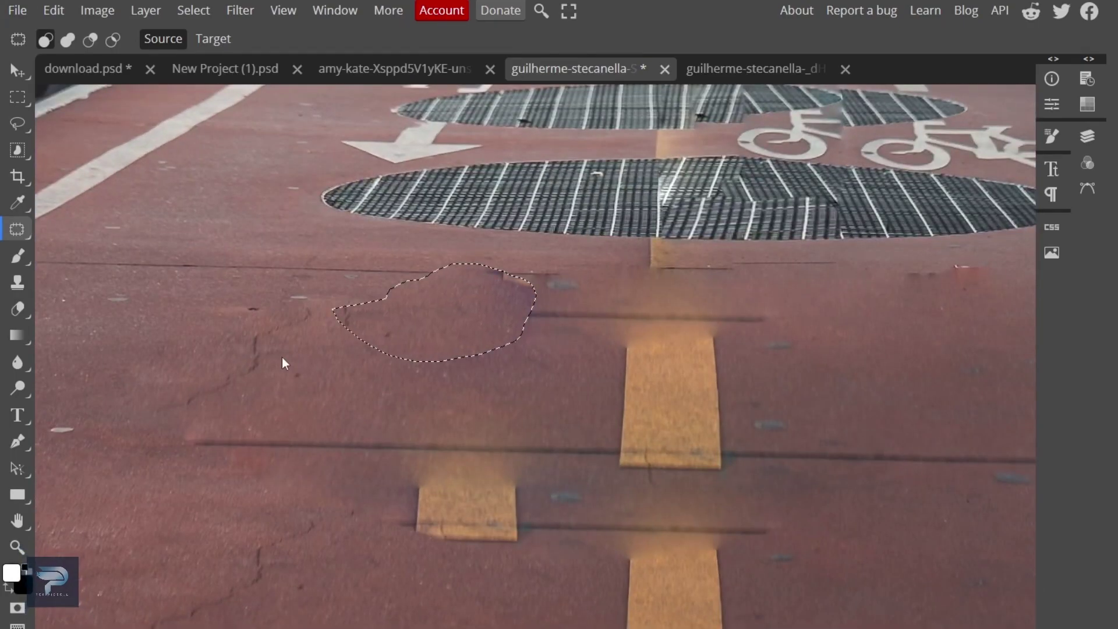
{"action": "scroll", "coordinate": [529, 390], "scroll_direction": "down", "scroll_amount": 3}
{"action": "left_click_drag", "start_coordinate": [475, 206], "coordinate": [512, 233]}
{"action": "mouse_move", "coordinate": [483, 315]}
{"action": "left_mouse_down"}
{"action": "mouse_move", "coordinate": [279, 348]}
{"action": "mouse_move", "coordinate": [266, 319]}
{"action": "left_mouse_up"}
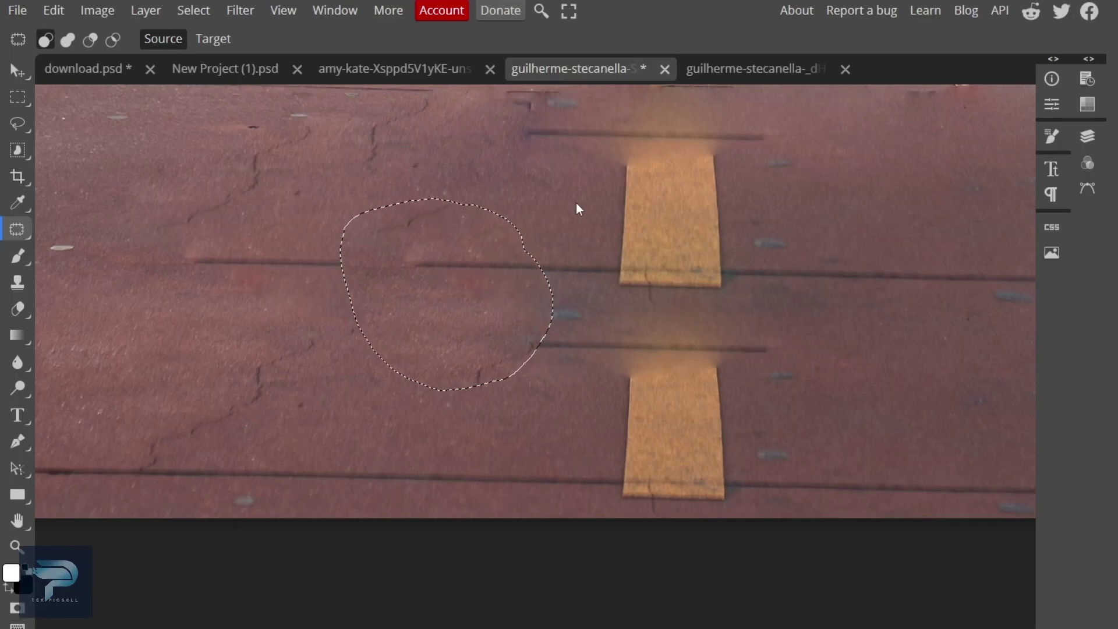
{"action": "key", "text": "ctrl+d"}
Patch the blurred upper end of the lower yellow stripe with matching stripe and pavement texture
{"action": "scroll", "coordinate": [789, 338], "scroll_direction": "up", "scroll_amount": 3}
{"action": "mouse_move", "coordinate": [812, 314]}
{"action": "left_mouse_down"}
{"action": "mouse_move", "coordinate": [785, 397]}
{"action": "mouse_move", "coordinate": [811, 316]}
{"action": "left_mouse_up"}
{"action": "left_click_drag", "start_coordinate": [663, 373], "coordinate": [663, 121]}
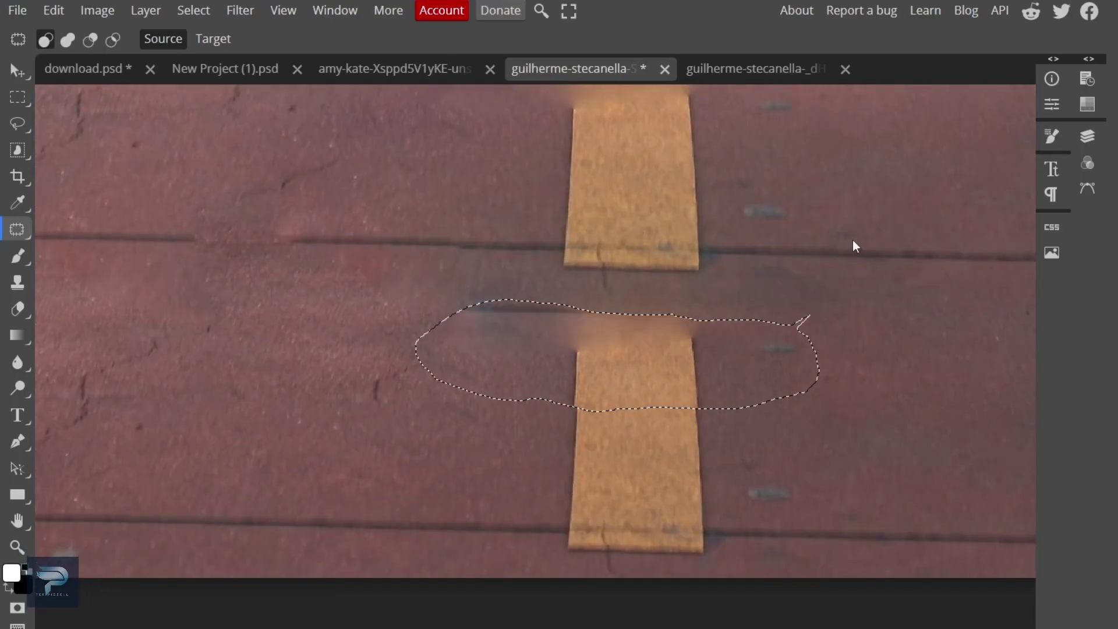
{"action": "key", "text": "ctrl+d"}
{"action": "scroll", "coordinate": [848, 268], "scroll_direction": "down", "scroll_amount": 5}
{"action": "scroll", "coordinate": [846, 272], "scroll_direction": "up", "scroll_amount": 2}
{"action": "scroll", "coordinate": [825, 210], "scroll_direction": "down", "scroll_amount": 3}
{"action": "scroll", "coordinate": [827, 210], "scroll_direction": "down", "scroll_amount": 3}
{"action": "scroll", "coordinate": [664, 454], "scroll_direction": "up", "scroll_amount": 3}
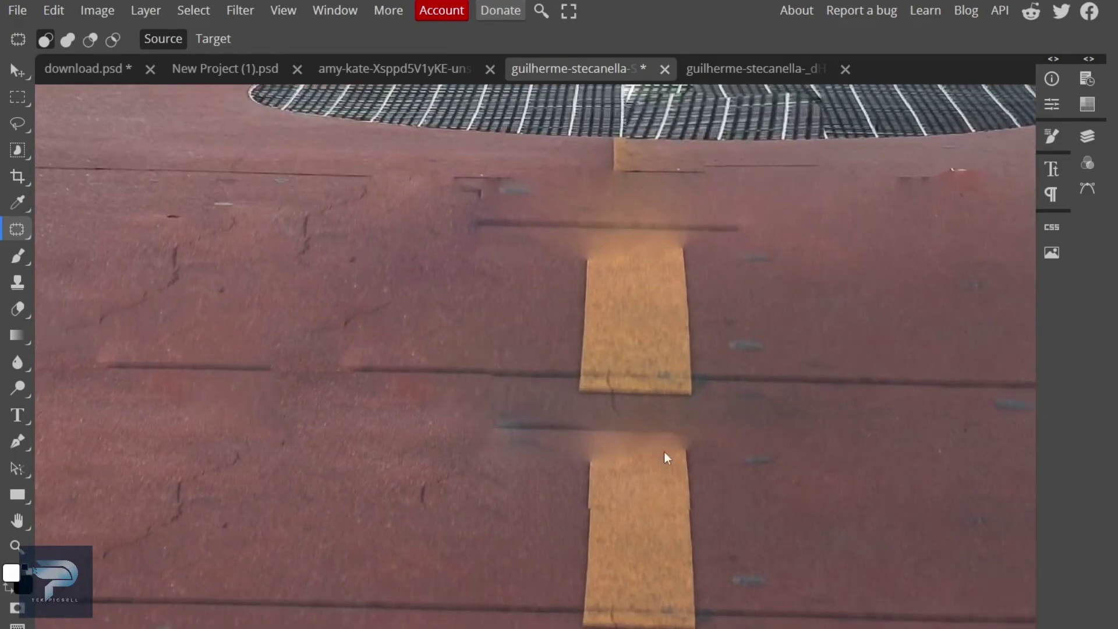
{"action": "left_click_drag", "start_coordinate": [599, 487], "coordinate": [603, 450]}
{"action": "key", "text": "ctrl+d"}
Patch over the remaining floor grates, bicycle symbols and arrows with the striped pavement below them
{"action": "scroll", "coordinate": [845, 454], "scroll_direction": "down", "scroll_amount": 5}
{"action": "scroll", "coordinate": [850, 356], "scroll_direction": "down", "scroll_amount": 2}
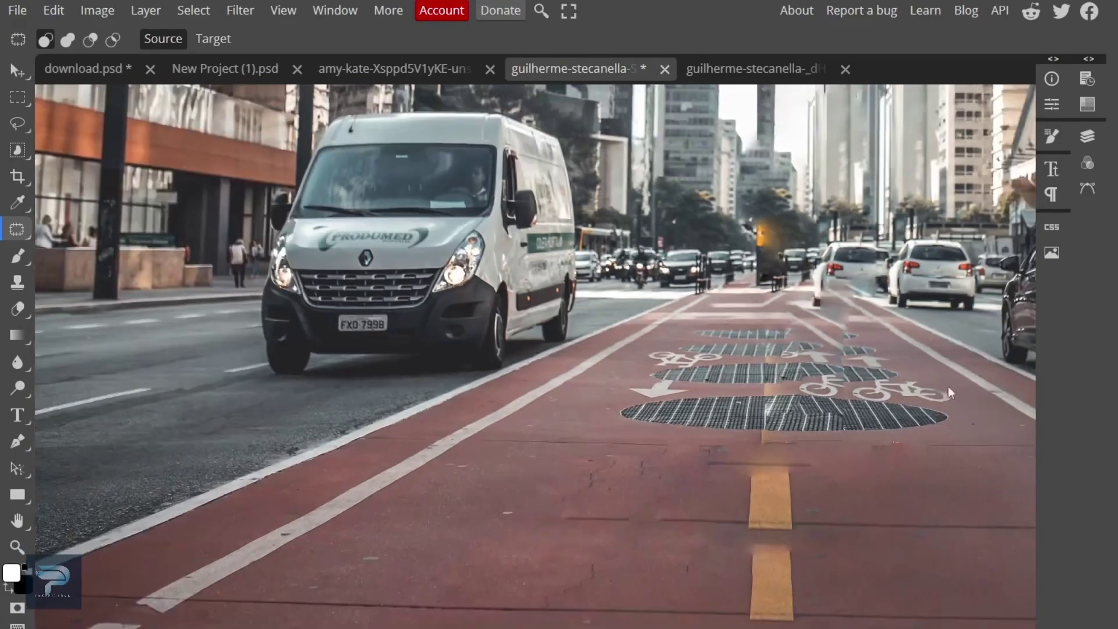
{"action": "left_click_drag", "start_coordinate": [948, 386], "coordinate": [694, 322]}
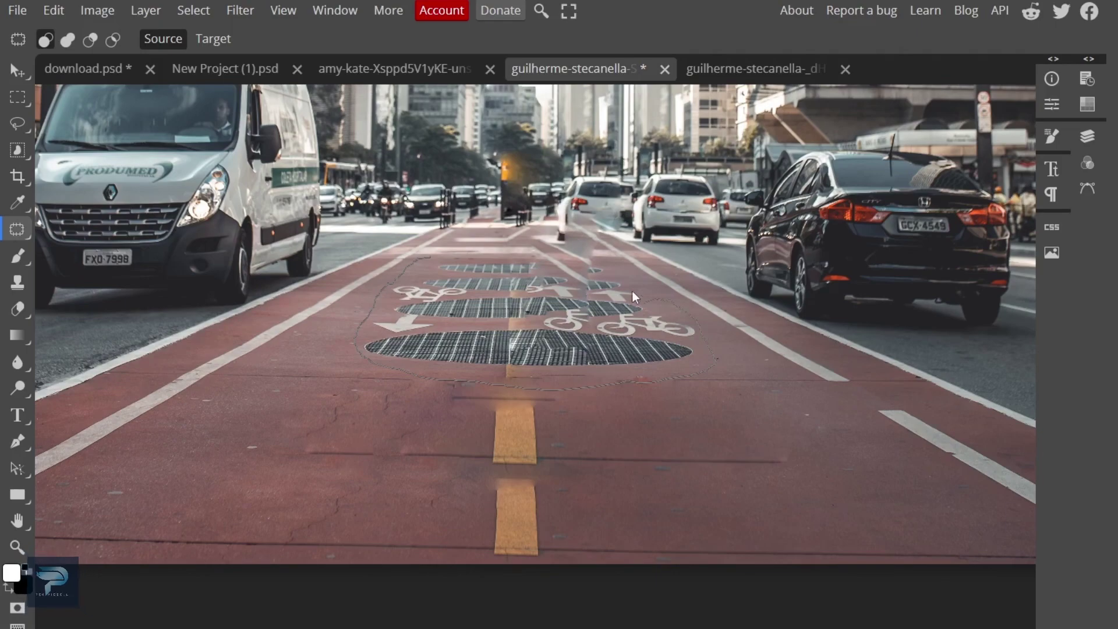
{"action": "left_click_drag", "start_coordinate": [504, 256], "coordinate": [523, 456]}
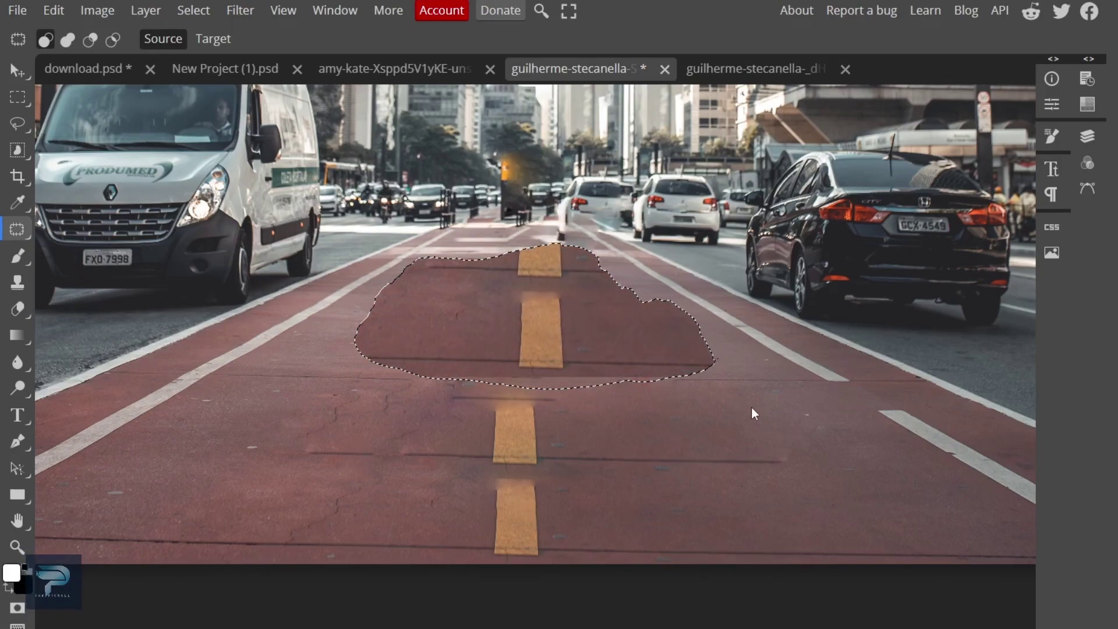
{"action": "left_click", "coordinate": [773, 147]}
Outline the red lane between its white edge lines with the Pen tool and convert the path to a selection
{"action": "scroll", "coordinate": [641, 326], "scroll_direction": "down", "scroll_amount": 2}
{"action": "scroll", "coordinate": [660, 385], "scroll_direction": "down", "scroll_amount": 3}
{"action": "key", "text": "p"}
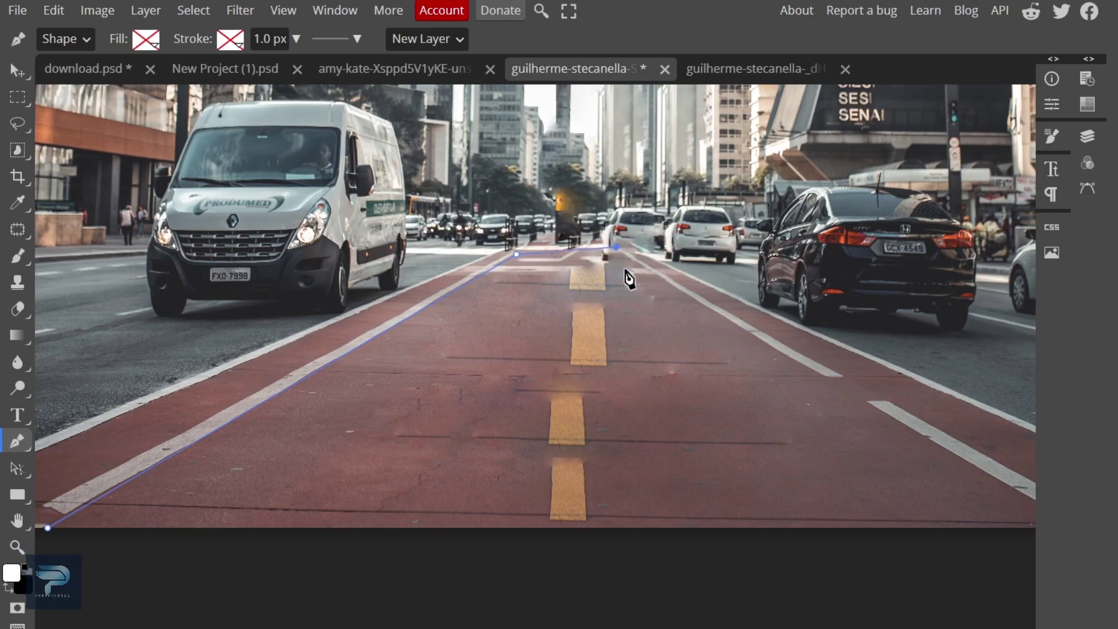
{"action": "left_click", "coordinate": [615, 247]}
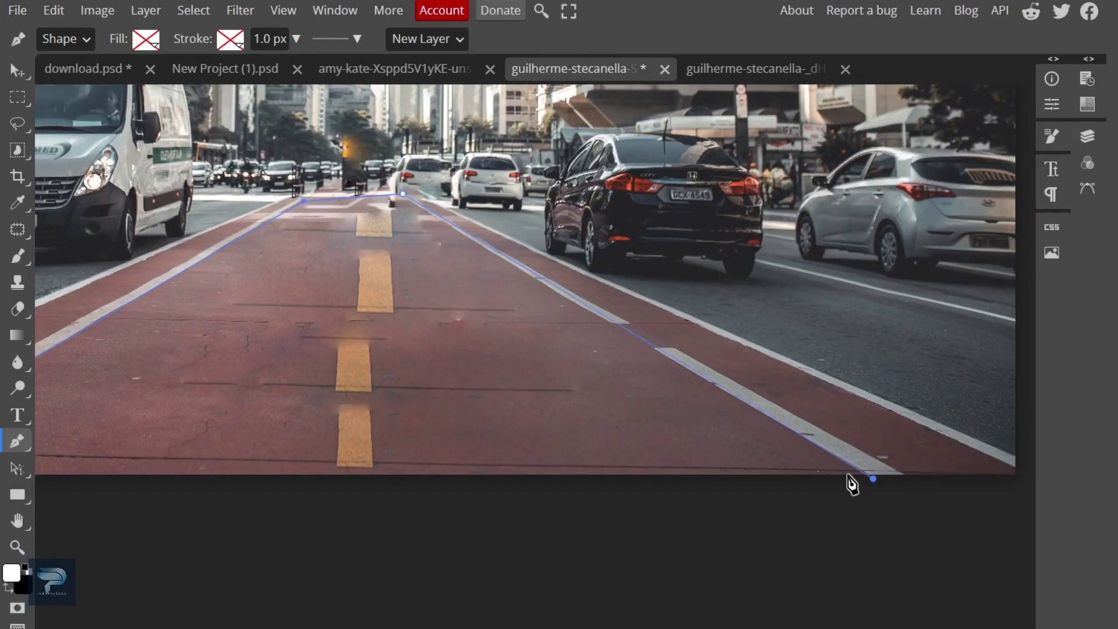
{"action": "scroll", "coordinate": [852, 484], "scroll_direction": "left", "scroll_amount": 5}
{"action": "scroll", "coordinate": [851, 483], "scroll_direction": "down", "scroll_amount": 1}
{"action": "left_click", "coordinate": [120, 434]}
{"action": "right_click", "coordinate": [560, 319]}
{"action": "left_click", "coordinate": [609, 394]}
{"action": "left_click", "coordinate": [221, 239]}
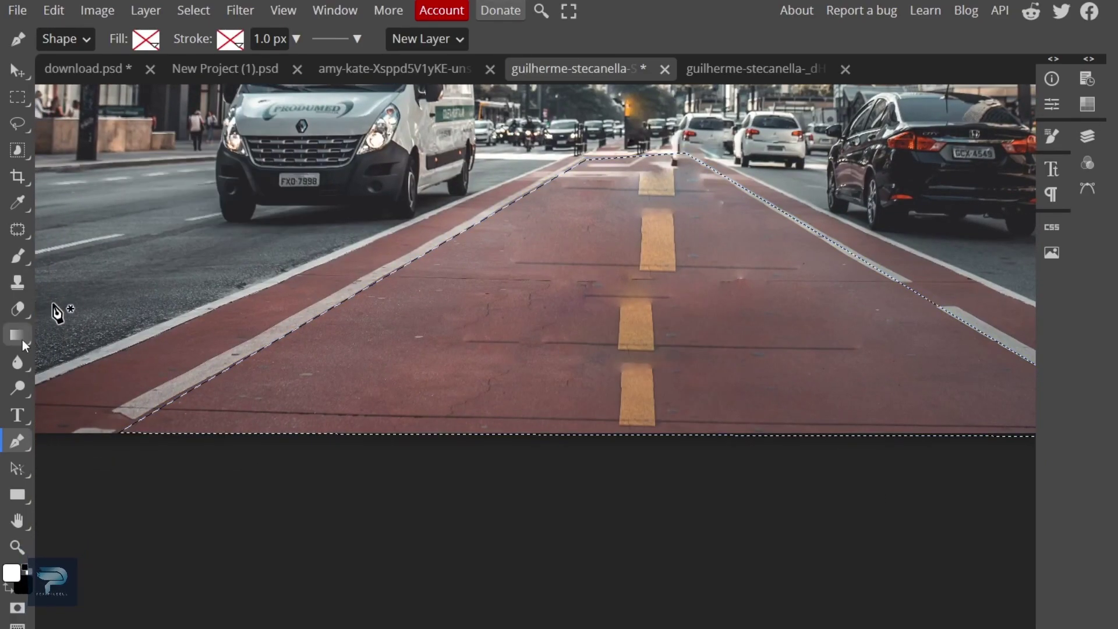
Set the foreground color to a red sampled from the lane pavement
{"action": "left_click", "coordinate": [18, 257]}
{"action": "left_click", "coordinate": [11, 572]}
{"action": "left_click_drag", "start_coordinate": [313, 156], "coordinate": [620, 142]}
{"action": "left_click", "coordinate": [411, 292]}
{"action": "left_click", "coordinate": [835, 169]}
Open the Gradient tool's color ramp for editing and set its start stop to a red sampled from the lane's near pavement
{"action": "left_click", "coordinate": [17, 335]}
{"action": "left_click", "coordinate": [75, 39]}
{"action": "left_click_drag", "start_coordinate": [175, 152], "coordinate": [660, 92]}
{"action": "left_click", "coordinate": [647, 320]}
{"action": "left_click", "coordinate": [789, 395]}
{"action": "left_click", "coordinate": [379, 415]}
{"action": "left_click", "coordinate": [833, 168]}
Set the gradient's end stop to a darker red sampled from the lower outer strip of the lane
{"action": "left_click", "coordinate": [992, 319]}
{"action": "left_click", "coordinate": [318, 312]}
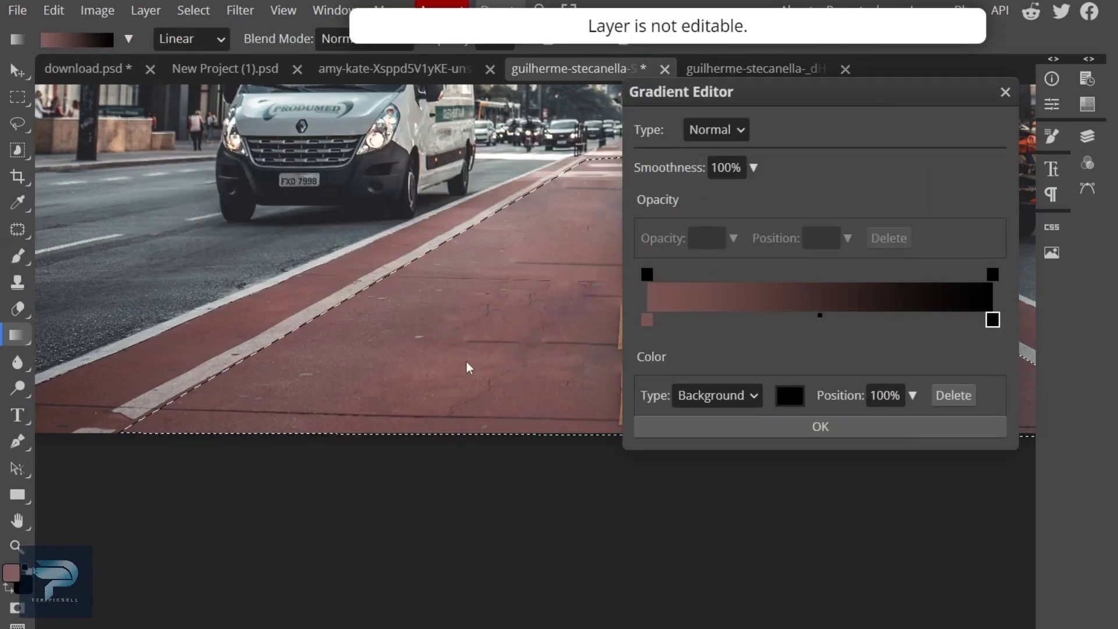
{"action": "left_click", "coordinate": [790, 395]}
{"action": "left_click", "coordinate": [110, 382]}
{"action": "left_click", "coordinate": [831, 169]}
Change the gradient's start stop to a red sampled from farther up the lane and accept the gradient
{"action": "left_click", "coordinate": [647, 320]}
{"action": "left_click", "coordinate": [790, 395]}
{"action": "left_click", "coordinate": [528, 251]}
{"action": "left_click", "coordinate": [831, 168]}
{"action": "left_click", "coordinate": [821, 426]}
Add a new layer and fill the selected lane with the red linear gradient from far end to near end
{"action": "scroll", "coordinate": [652, 225], "scroll_direction": "down", "scroll_amount": 3}
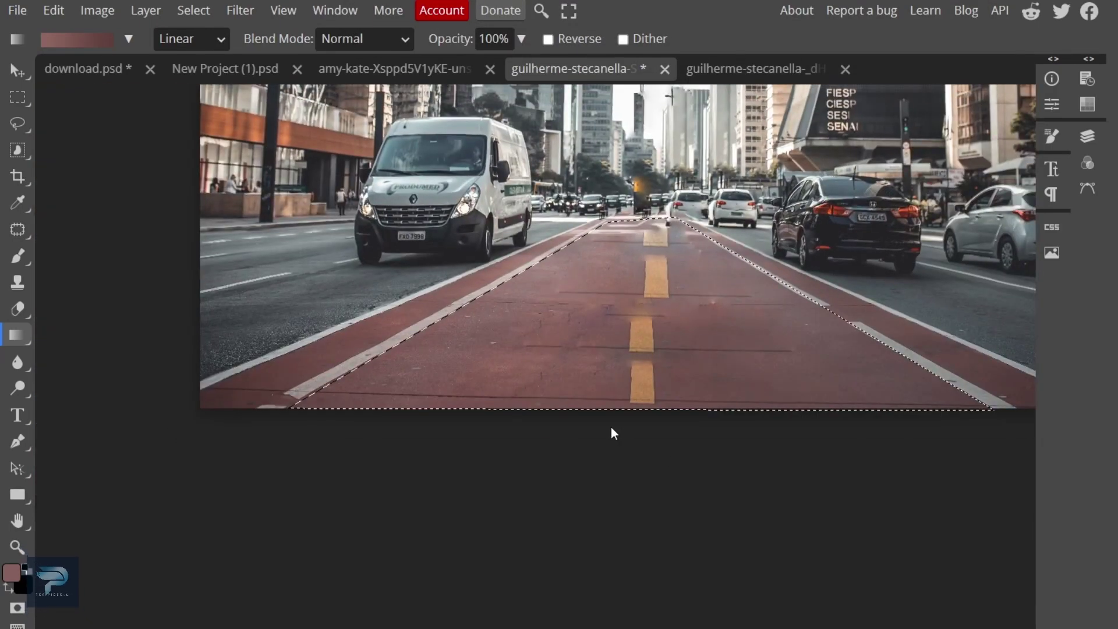
{"action": "left_click", "coordinate": [1086, 136]}
{"action": "left_click", "coordinate": [1031, 522]}
{"action": "left_click_drag", "start_coordinate": [606, 429], "coordinate": [652, 516]}
{"action": "scroll", "coordinate": [632, 197], "scroll_direction": "down", "scroll_amount": 2}
{"action": "scroll", "coordinate": [629, 233], "scroll_direction": "up", "scroll_amount": 3}
{"action": "key", "text": "ctrl+z"}
{"action": "scroll", "coordinate": [688, 316], "scroll_direction": "down", "scroll_amount": 2}
{"action": "scroll", "coordinate": [689, 319], "scroll_direction": "up", "scroll_amount": 1}
{"action": "left_click", "coordinate": [1085, 136]}
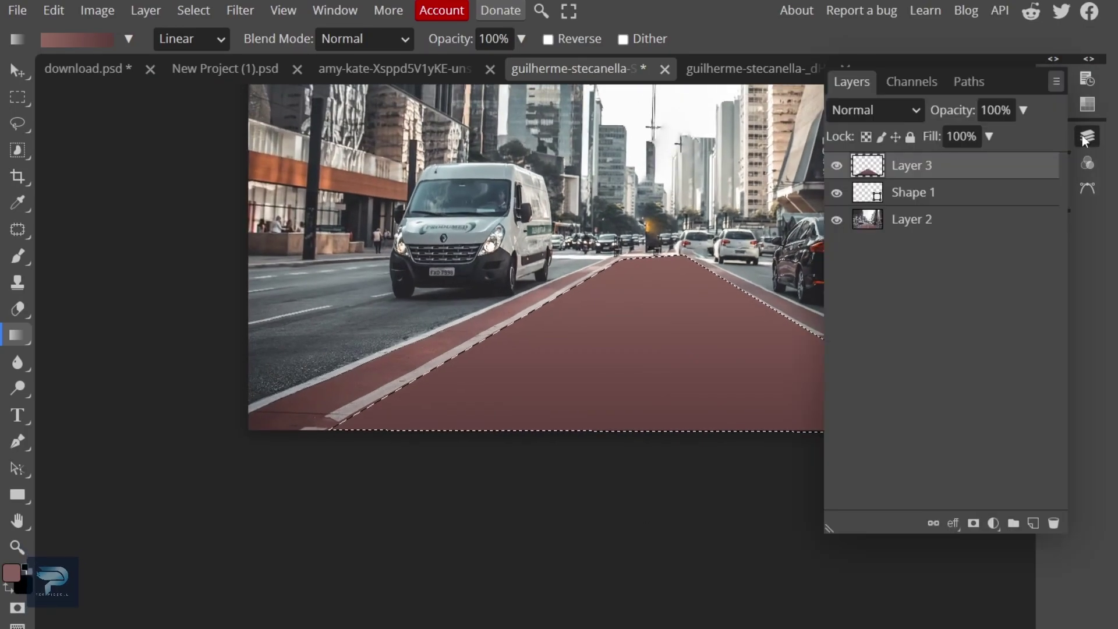
Deselect the lane outline with a selection tool active
{"action": "key", "text": "m"}
{"action": "right_click", "coordinate": [605, 142]}
{"action": "left_click", "coordinate": [657, 184]}
{"action": "scroll", "coordinate": [706, 312], "scroll_direction": "up", "scroll_amount": 1}
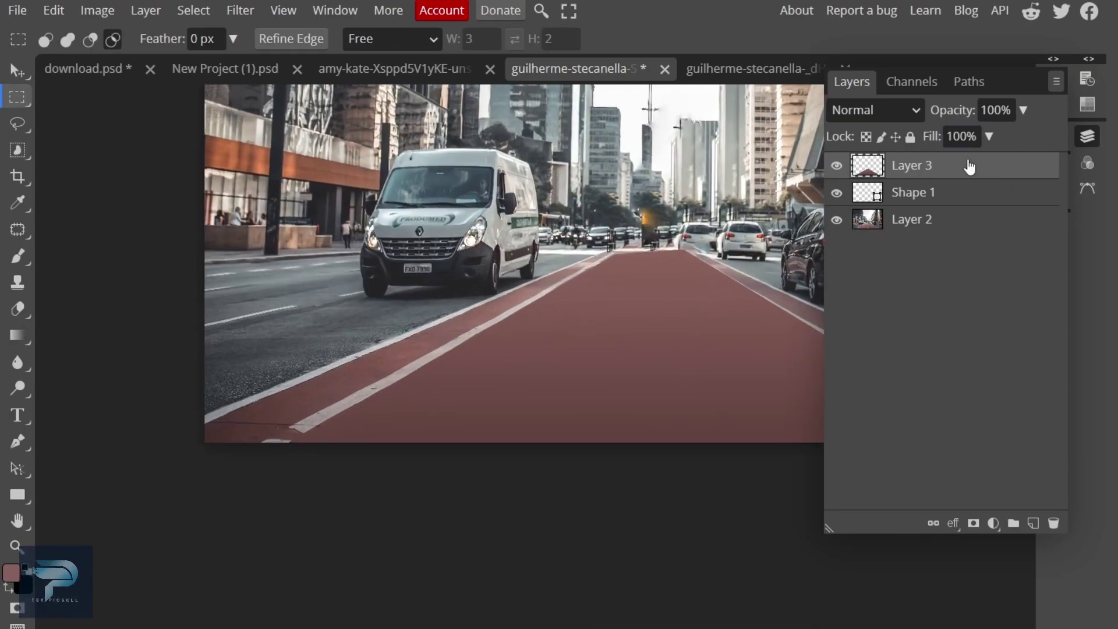
Try the Multiply and Screen blend modes on the lane gradient layer and return it to Normal
{"action": "left_click", "coordinate": [895, 107]}
{"action": "left_click", "coordinate": [854, 196]}
{"action": "left_click", "coordinate": [874, 110]}
{"action": "left_click", "coordinate": [850, 294]}
{"action": "left_click", "coordinate": [879, 110]}
{"action": "left_click", "coordinate": [883, 135]}
Apply a Gaussian Blur to the lane gradient layer to soften its edges
{"action": "left_click", "coordinate": [240, 10]}
{"action": "mouse_move", "coordinate": [324, 247]}
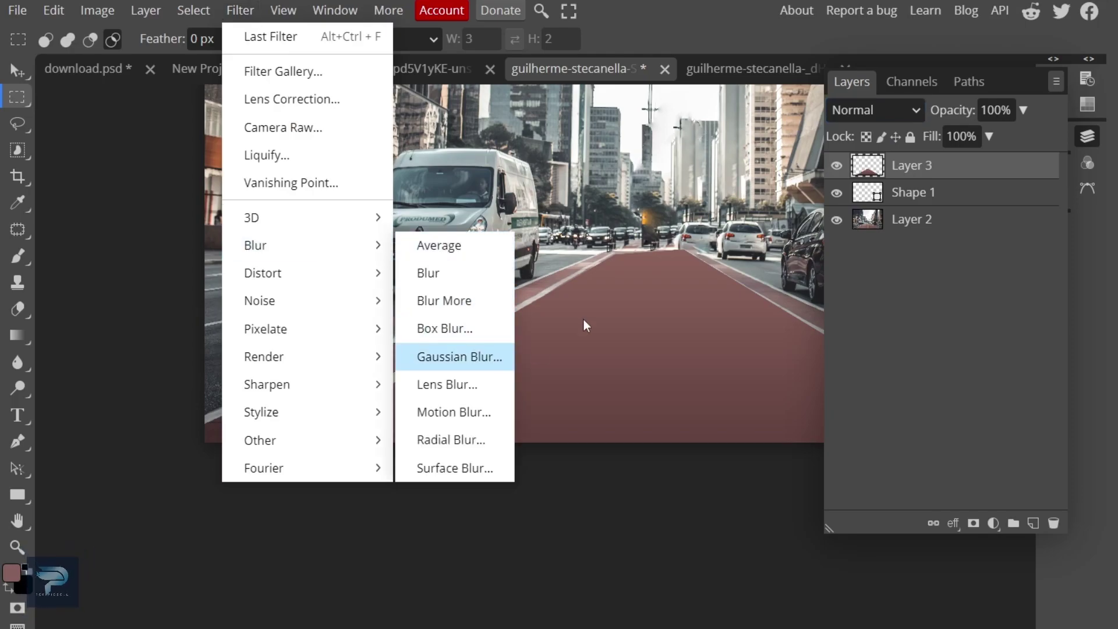
{"action": "left_click", "coordinate": [460, 355]}
{"action": "left_click_drag", "start_coordinate": [437, 153], "coordinate": [880, 56]}
{"action": "left_click_drag", "start_coordinate": [659, 114], "coordinate": [684, 115]}
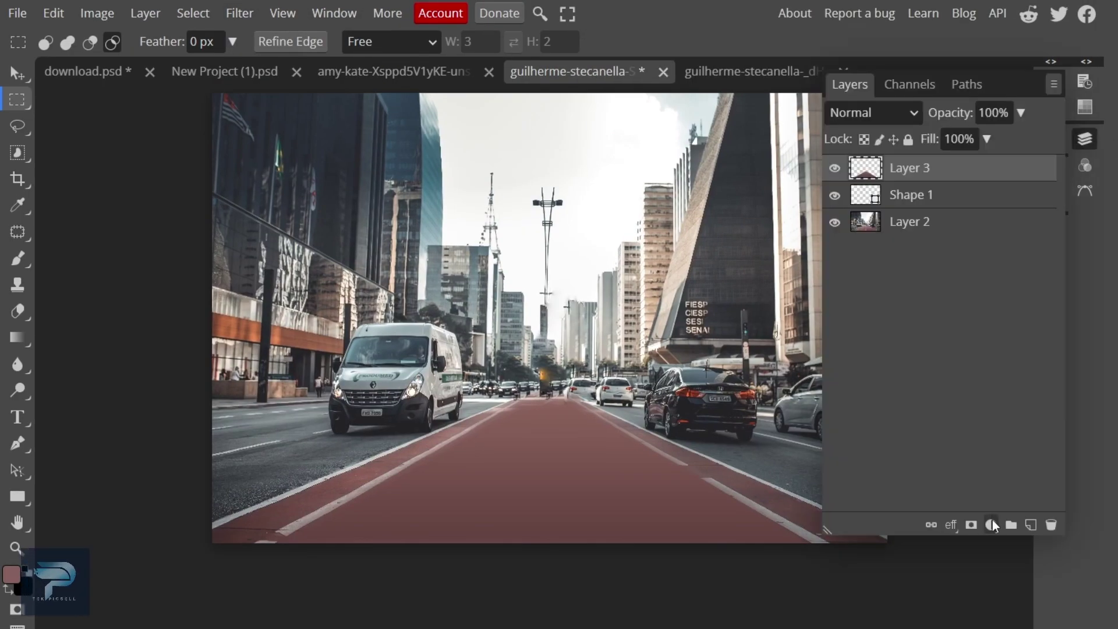
Add a gradient fill layer over the image running from yellow ffce36 to white
{"action": "left_click", "coordinate": [994, 523]}
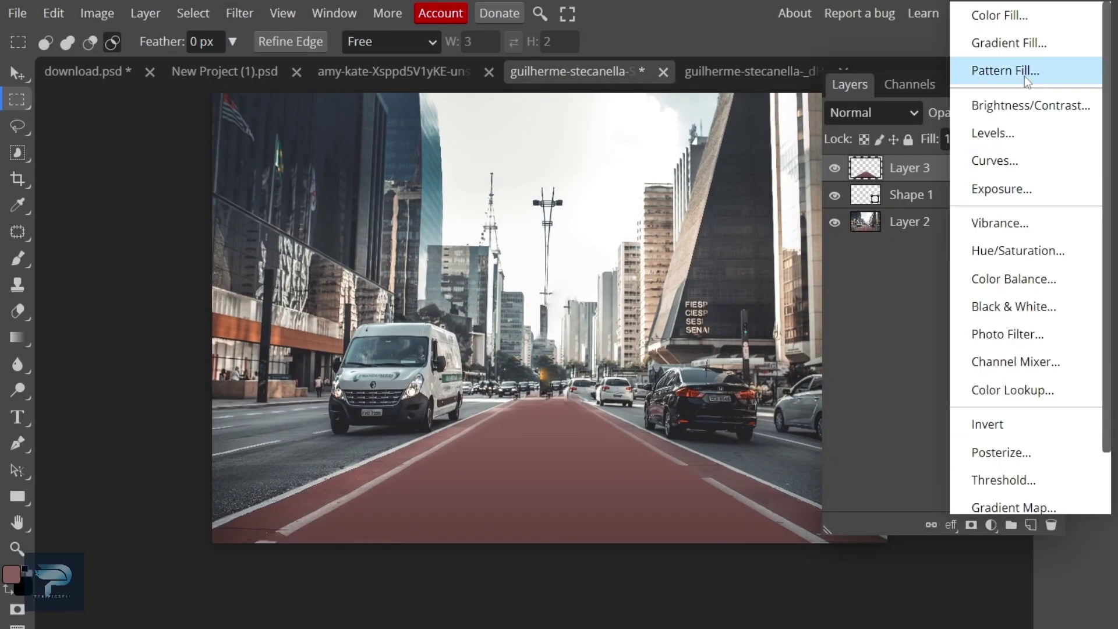
{"action": "left_click", "coordinate": [1028, 44]}
{"action": "left_click", "coordinate": [1086, 141]}
{"action": "left_click", "coordinate": [865, 193]}
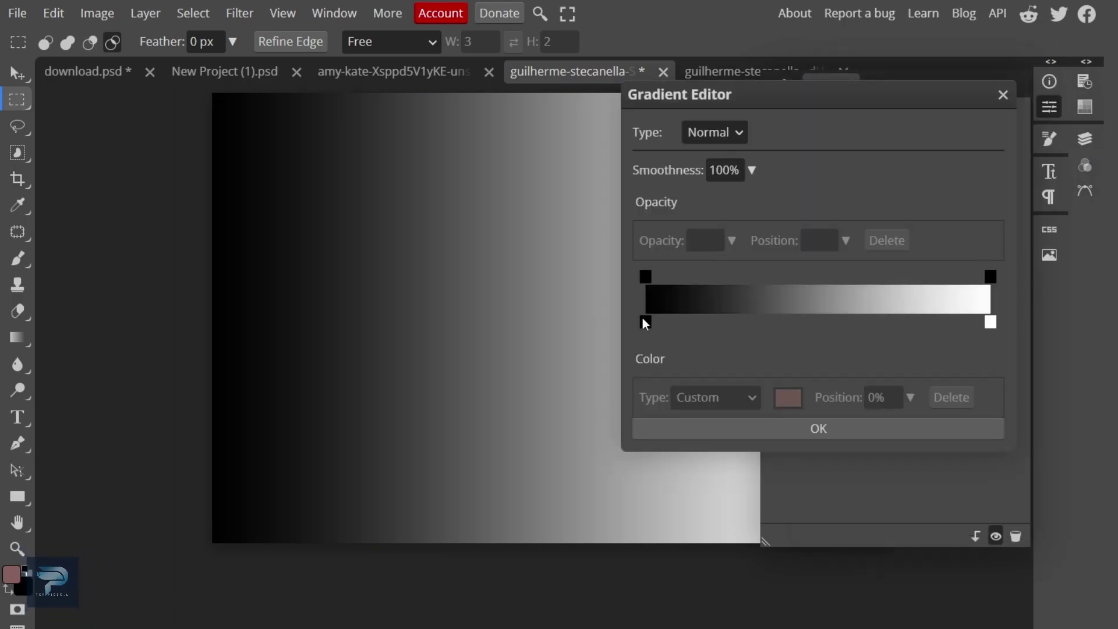
{"action": "left_click", "coordinate": [645, 322]}
{"action": "left_click", "coordinate": [788, 398]}
{"action": "left_click", "coordinate": [680, 350]}
{"action": "left_click_drag", "start_coordinate": [683, 355], "coordinate": [679, 370]}
{"action": "left_click", "coordinate": [624, 158]}
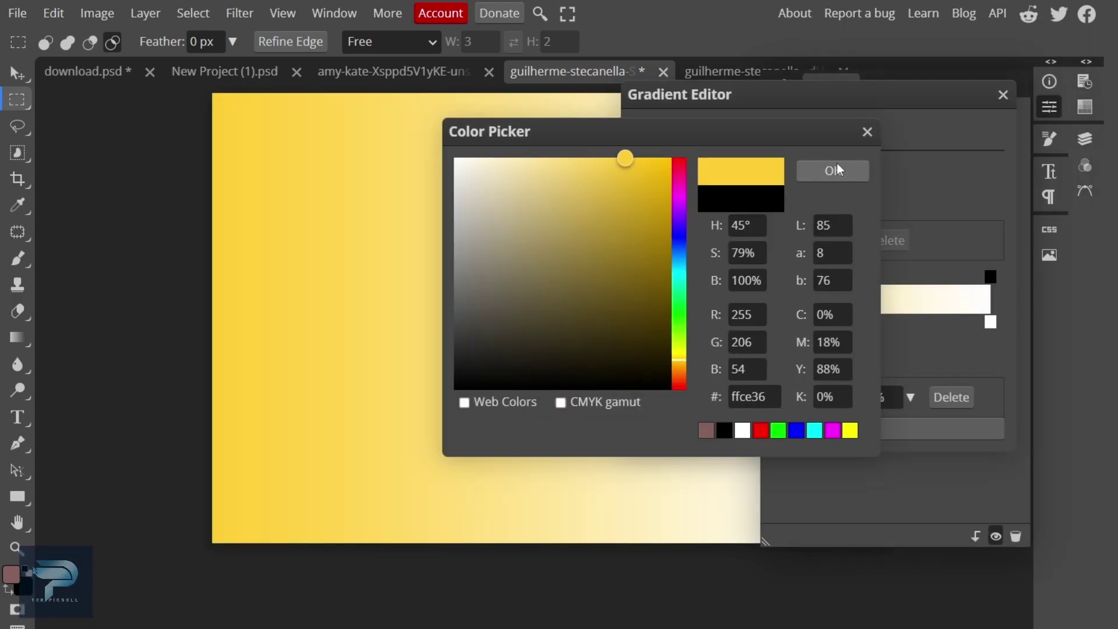
{"action": "left_click", "coordinate": [832, 171]}
{"action": "left_click", "coordinate": [879, 427]}
Set the gradient fill's style to Radial and its layer's blend mode to Multiply
{"action": "left_click", "coordinate": [841, 219]}
{"action": "left_click", "coordinate": [838, 254]}
{"action": "left_click", "coordinate": [1084, 144]}
{"action": "left_click", "coordinate": [1083, 146]}
{"action": "left_click", "coordinate": [1048, 107]}
{"action": "left_click", "coordinate": [1089, 145]}
{"action": "left_click", "coordinate": [882, 113]}
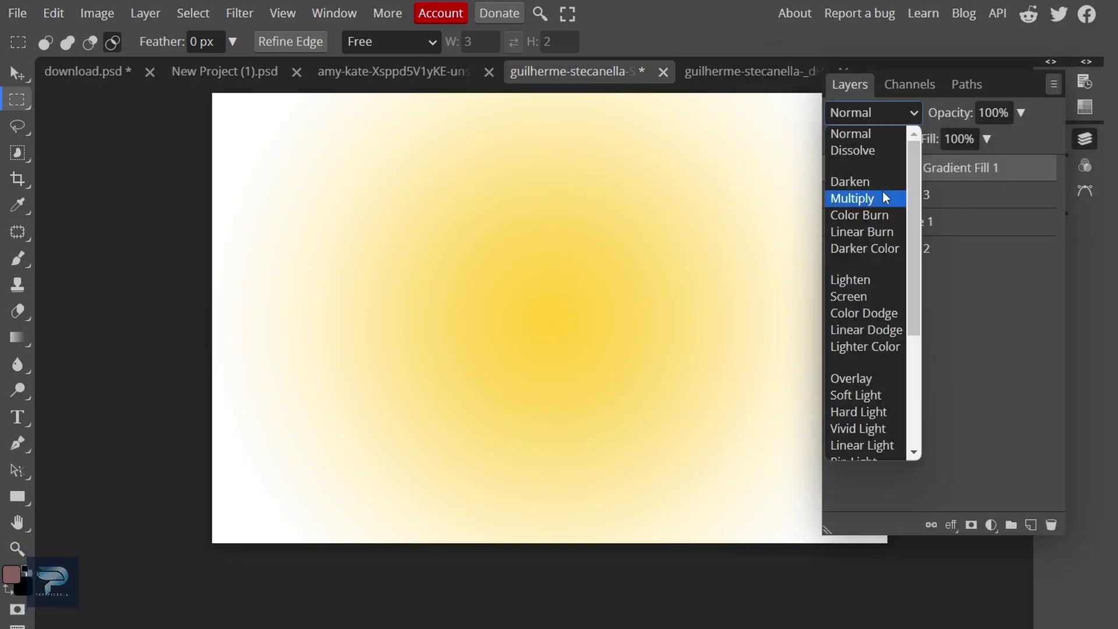
{"action": "left_click", "coordinate": [883, 196]}
Change the gradient fill's start stop to a more saturated yellow
{"action": "double_click", "coordinate": [860, 167]}
{"action": "left_click", "coordinate": [1086, 139]}
{"action": "left_click", "coordinate": [832, 170]}
{"action": "left_click", "coordinate": [646, 321]}
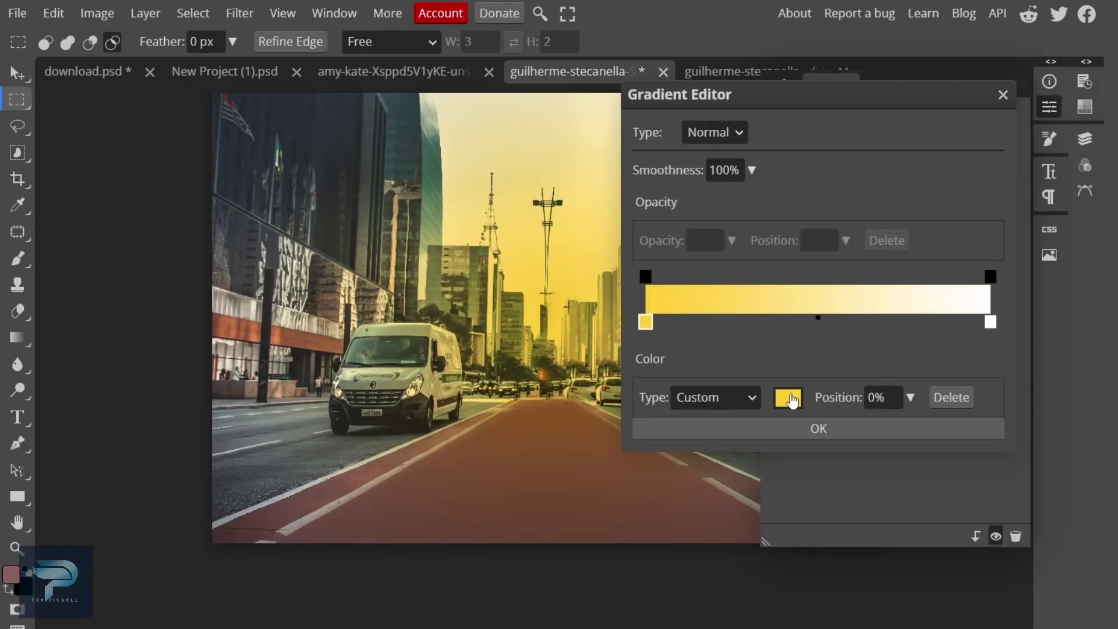
{"action": "left_click", "coordinate": [792, 400]}
{"action": "left_click_drag", "start_coordinate": [657, 159], "coordinate": [669, 159]}
{"action": "left_click_drag", "start_coordinate": [678, 361], "coordinate": [684, 368]}
{"action": "left_click", "coordinate": [831, 174]}
{"action": "left_click", "coordinate": [839, 430]}
Try the Align with layer and Reverse options on the yellow gradient fill
{"action": "scroll", "coordinate": [1062, 109], "scroll_direction": "up", "scroll_amount": 1}
{"action": "left_click", "coordinate": [1055, 108]}
{"action": "left_click", "coordinate": [1086, 139]}
{"action": "double_click", "coordinate": [854, 168]}
{"action": "left_click", "coordinate": [1079, 139]}
{"action": "left_click", "coordinate": [892, 219]}
{"action": "left_click", "coordinate": [938, 192]}
{"action": "left_click", "coordinate": [938, 192]}
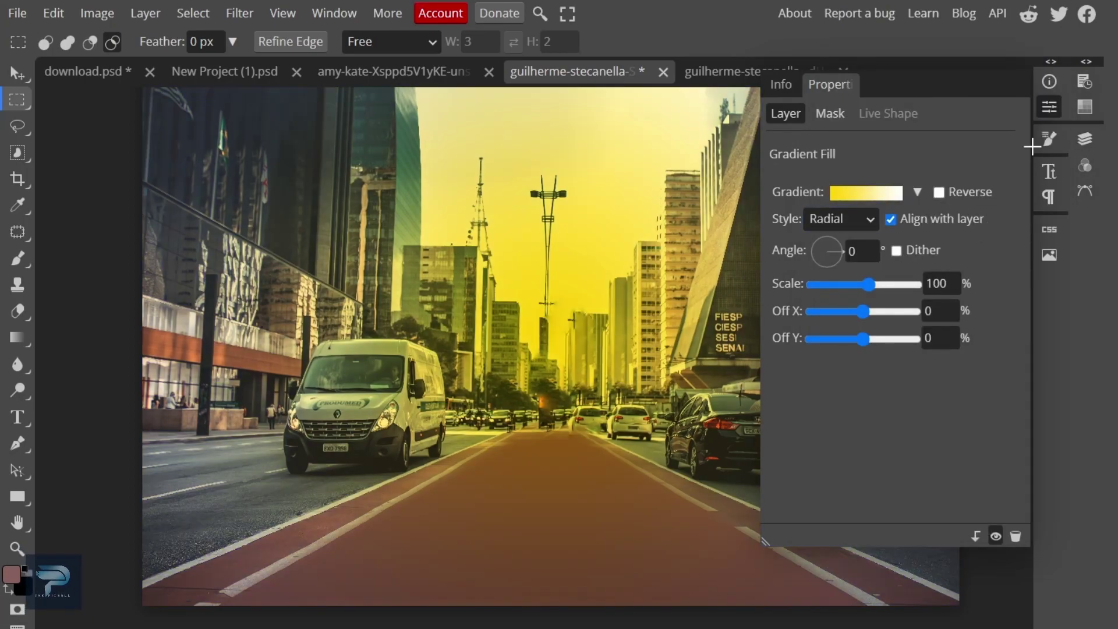
Merge the gradient fill layer with a duplicate of itself and set the merged layer to Multiply
{"action": "left_click", "coordinate": [1084, 138]}
{"action": "left_click", "coordinate": [1087, 140]}
{"action": "scroll", "coordinate": [868, 277], "scroll_direction": "up", "scroll_amount": 3}
{"action": "left_click", "coordinate": [1085, 139]}
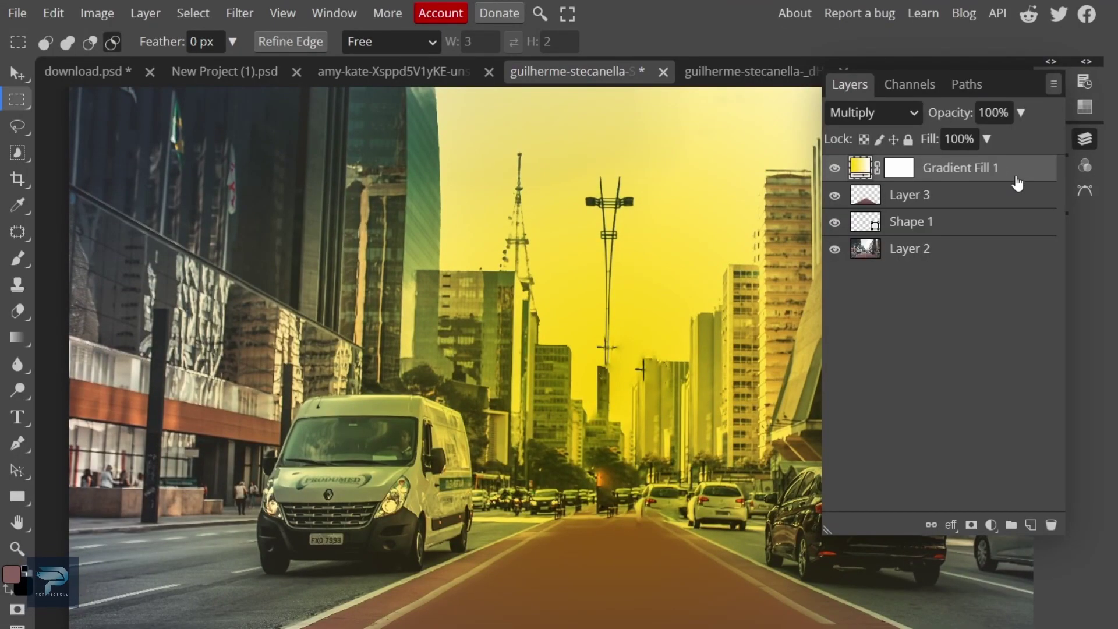
{"action": "key", "text": "ctrl+j"}
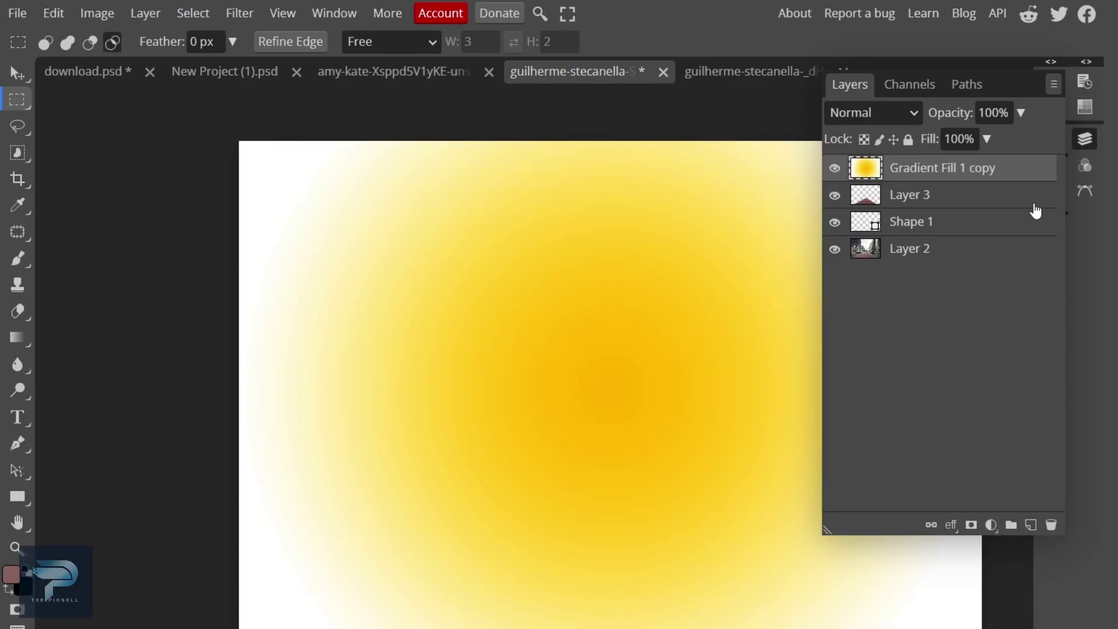
{"action": "left_click", "coordinate": [873, 113]}
{"action": "left_click", "coordinate": [896, 198]}
Add a Brightness/Contrast adjustment layer on top and raise the image's brightness
{"action": "left_click", "coordinate": [990, 524]}
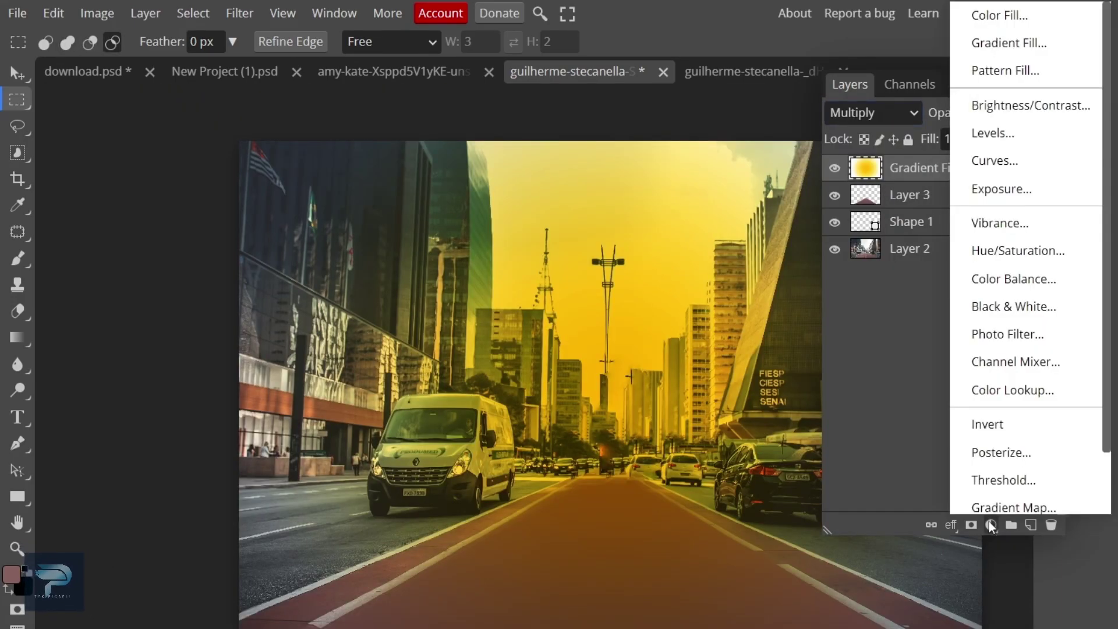
{"action": "left_click", "coordinate": [1028, 105]}
{"action": "left_click", "coordinate": [863, 169]}
{"action": "left_click_drag", "start_coordinate": [889, 210], "coordinate": [955, 209]}
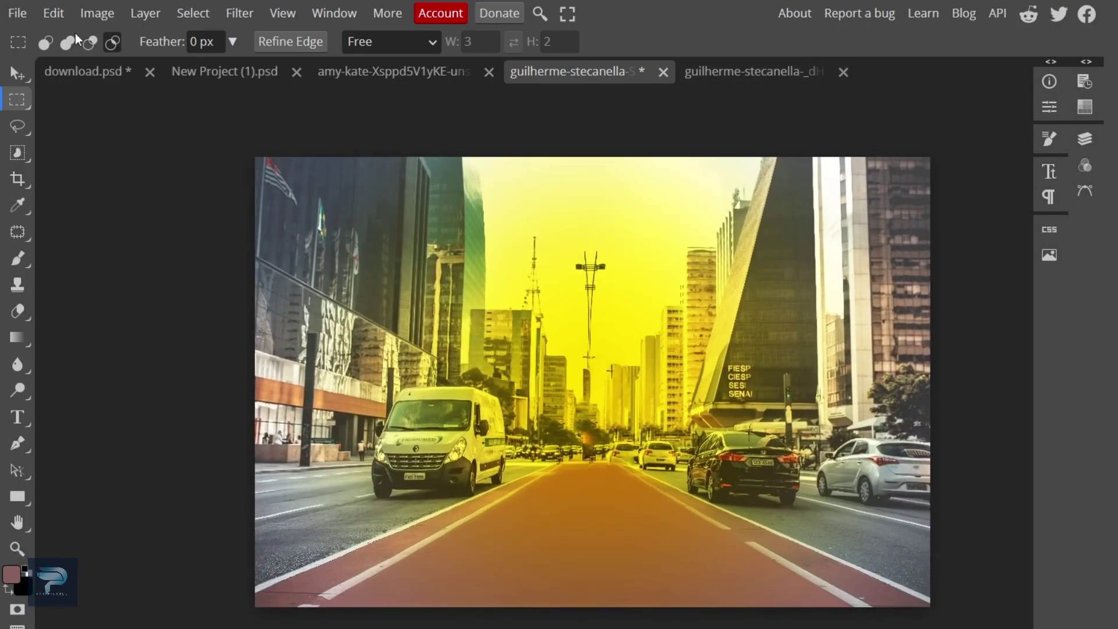
{"action": "left_click", "coordinate": [17, 13]}
{"action": "mouse_move", "coordinate": [102, 274]}
{"action": "left_click", "coordinate": [187, 274]}
{"action": "left_click", "coordinate": [983, 67]}
Save the street image as a PSD file
{"action": "left_click", "coordinate": [17, 13]}
{"action": "mouse_move", "coordinate": [52, 245]}
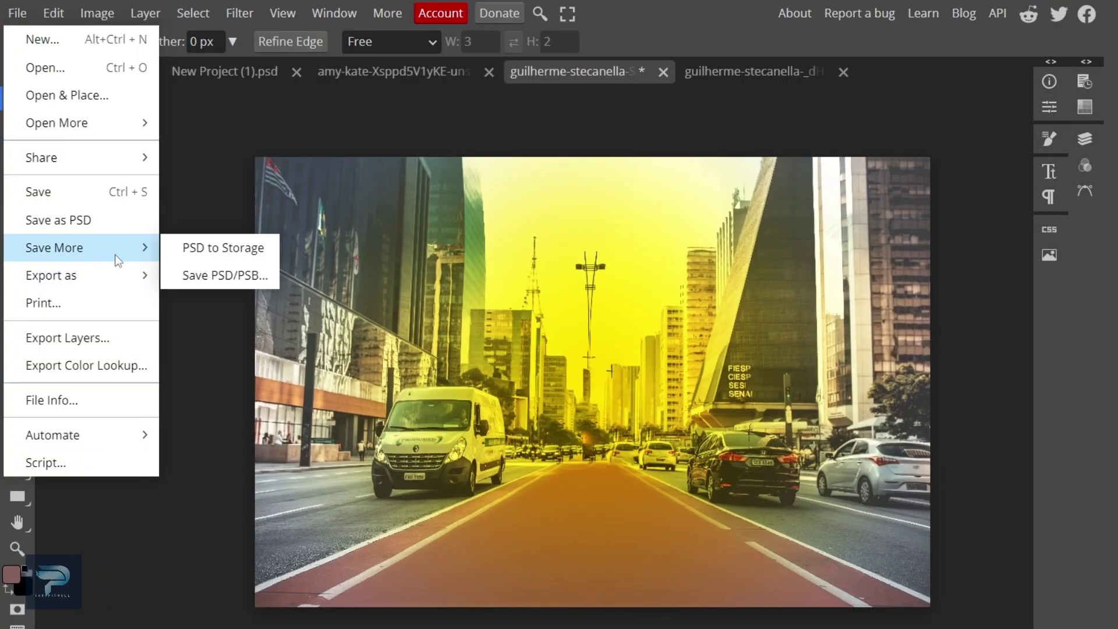
{"action": "left_click", "coordinate": [210, 274]}
{"action": "left_click", "coordinate": [941, 457]}
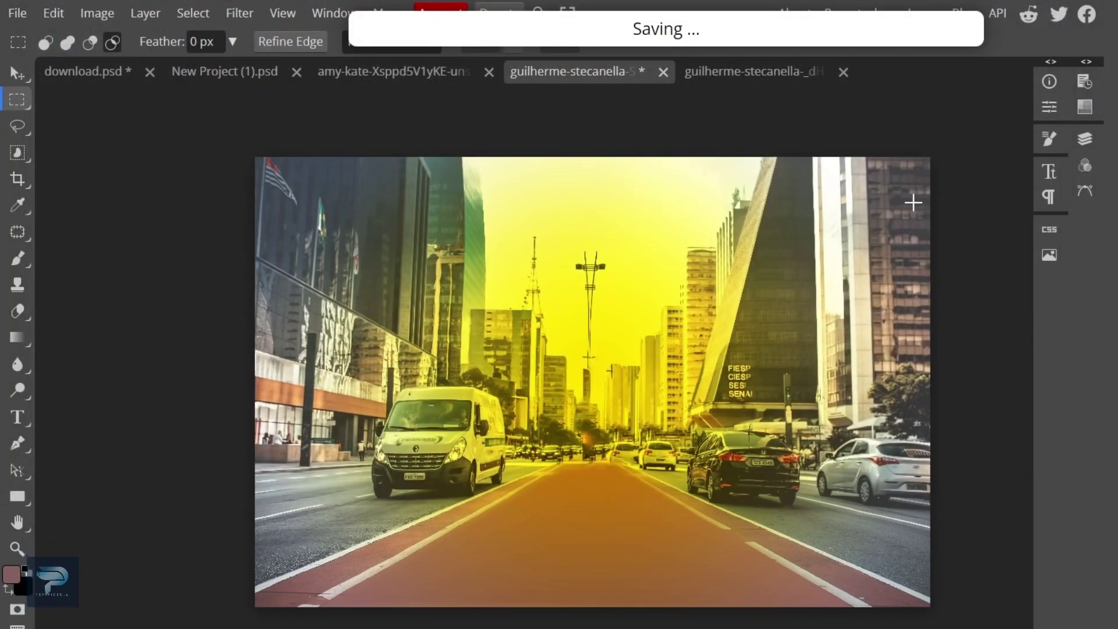
Switch to the photo of the three women and select them with the Object Selection tool
{"action": "left_click", "coordinate": [754, 71]}
{"action": "left_click", "coordinate": [393, 71]}
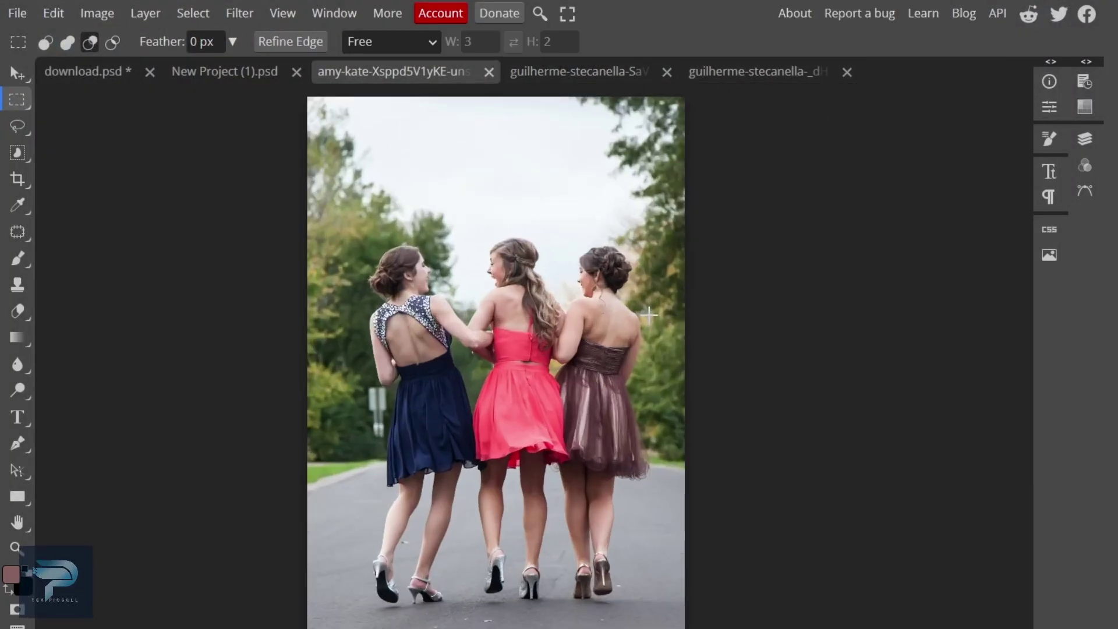
{"action": "left_click", "coordinate": [16, 154]}
{"action": "left_click", "coordinate": [113, 208]}
{"action": "left_click_drag", "start_coordinate": [387, 229], "coordinate": [660, 573]}
{"action": "scroll", "coordinate": [454, 262], "scroll_direction": "up", "scroll_amount": 3}
{"action": "scroll", "coordinate": [451, 259], "scroll_direction": "down", "scroll_amount": 2}
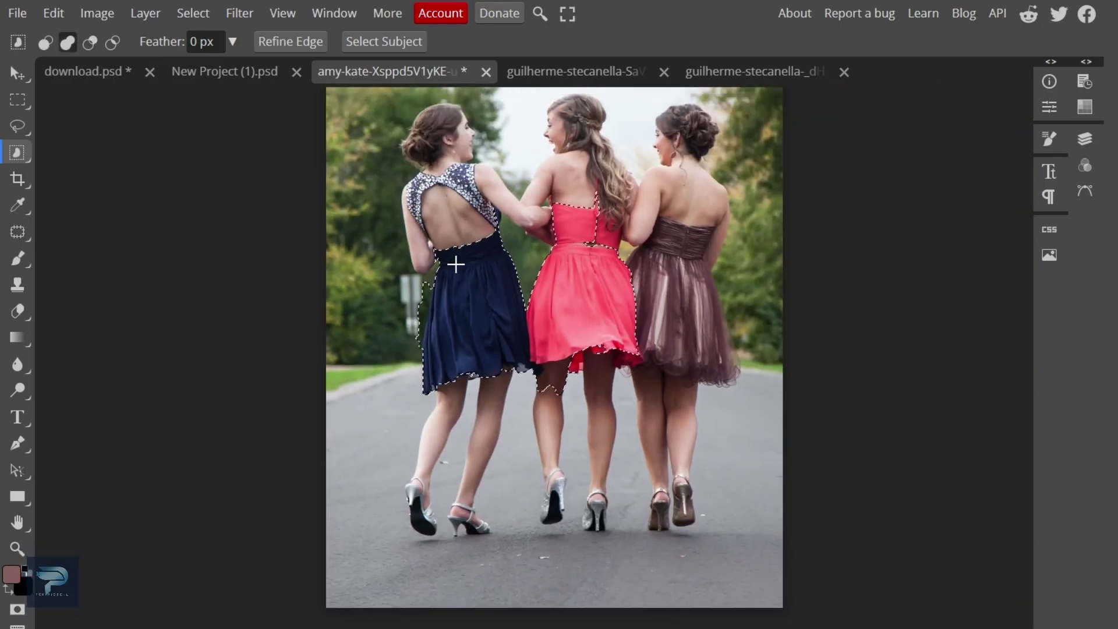
Cut the three women out of their background onto a new layer with Magic Cut
{"action": "left_click", "coordinate": [192, 12]}
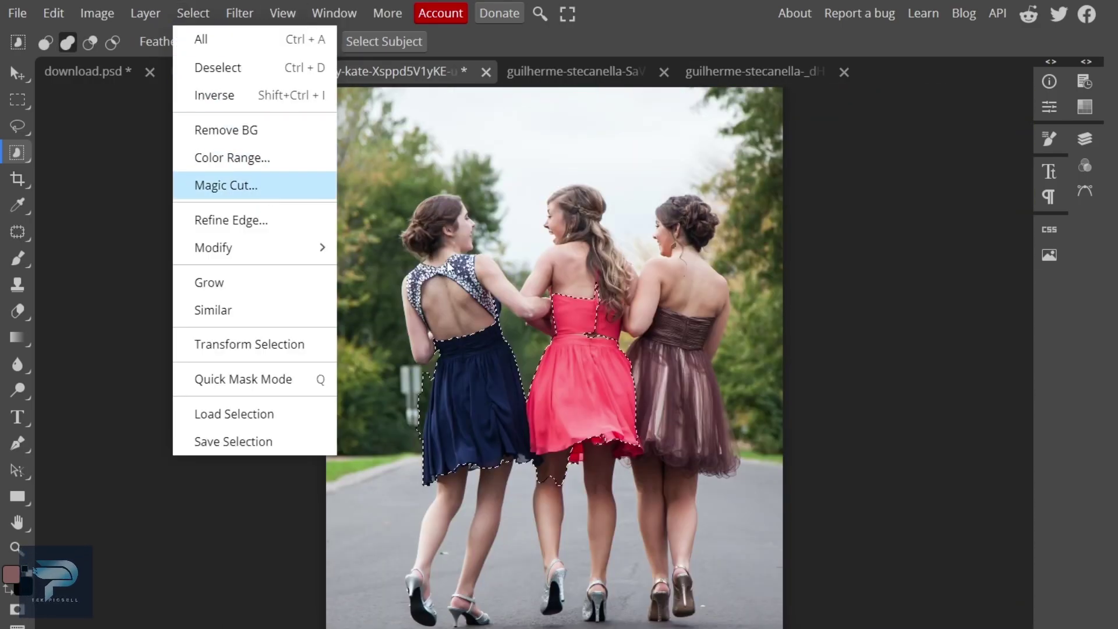
{"action": "key", "text": "Return"}
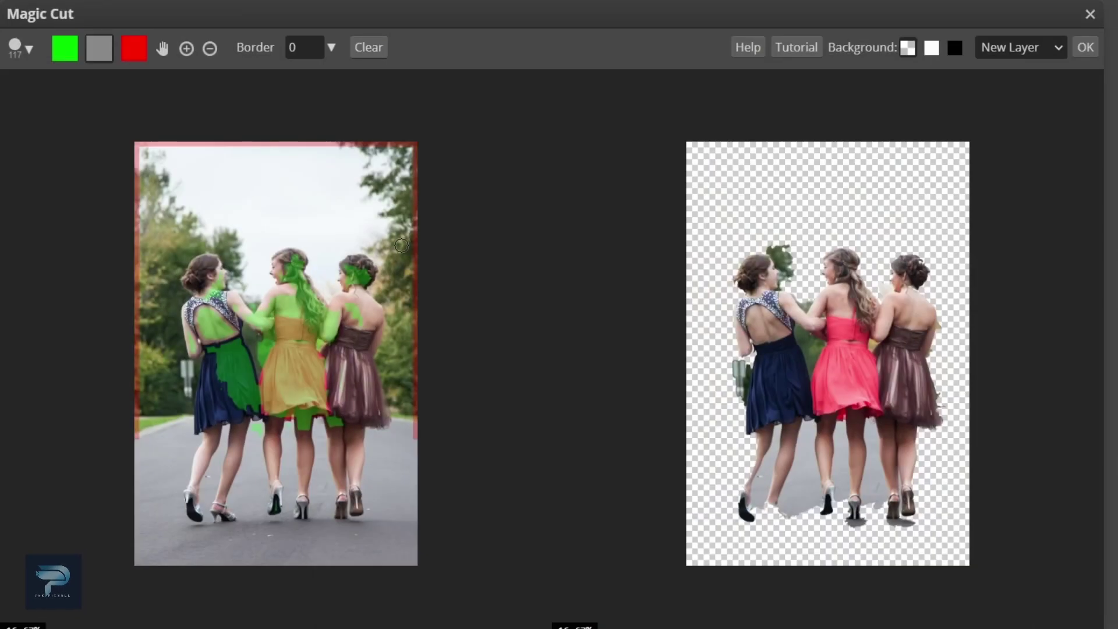
{"action": "scroll", "coordinate": [299, 383], "scroll_direction": "up", "scroll_amount": 2}
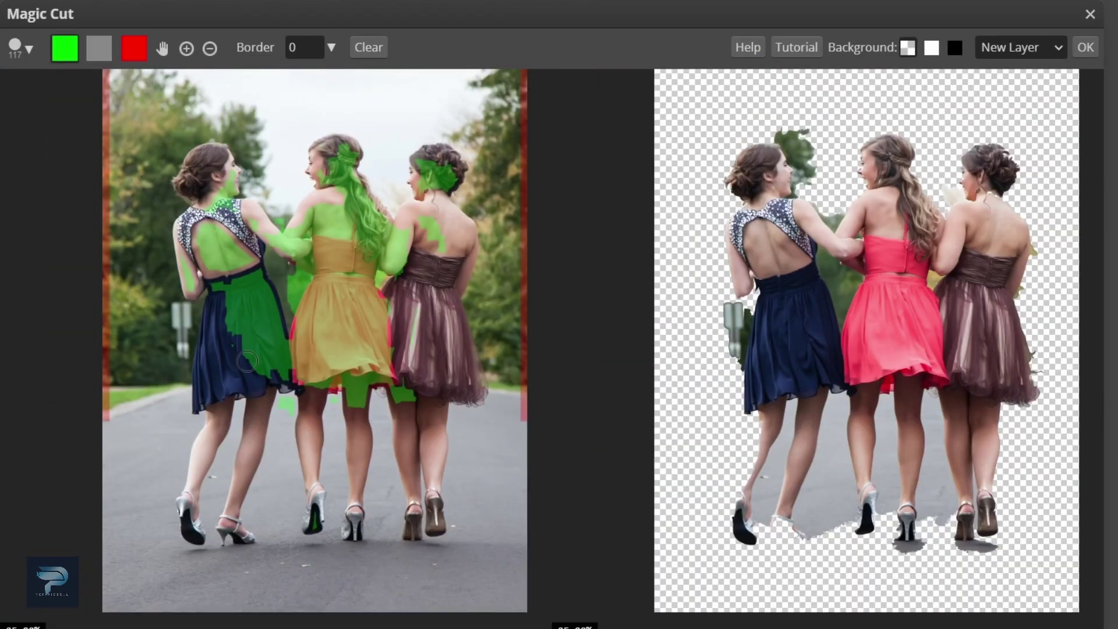
{"action": "scroll", "coordinate": [283, 329], "scroll_direction": "down", "scroll_amount": 2}
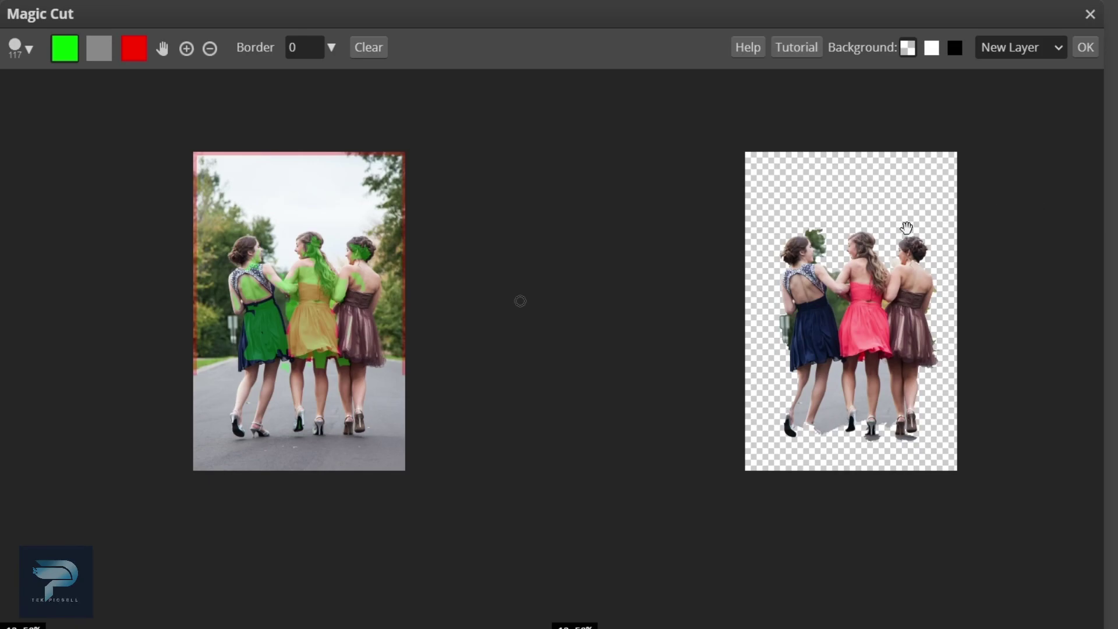
{"action": "scroll", "coordinate": [378, 233], "scroll_direction": "up", "scroll_amount": 3}
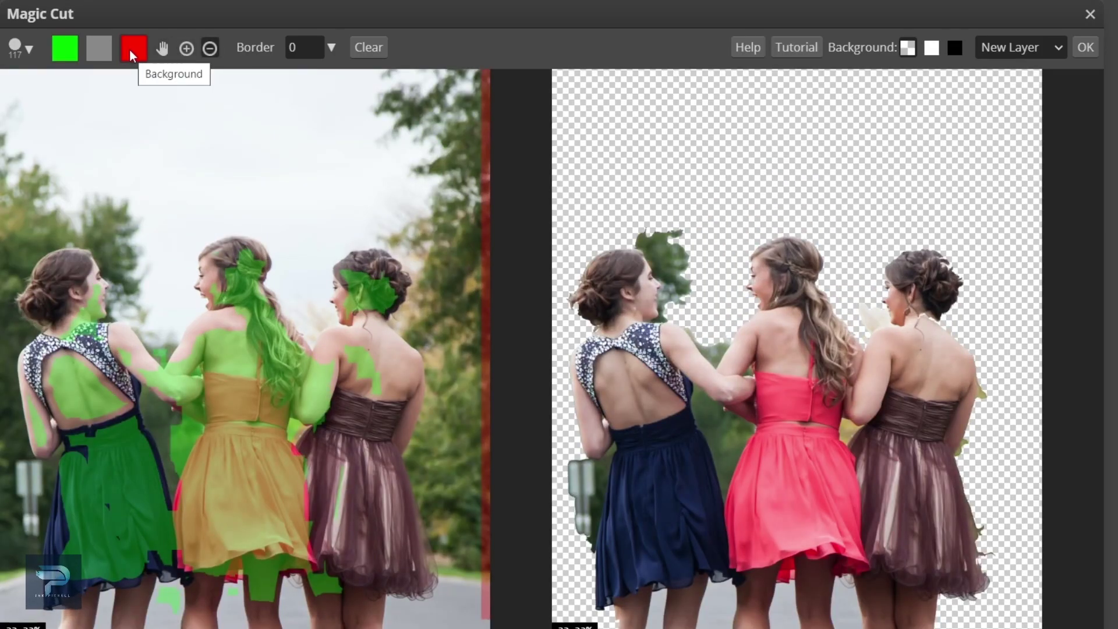
{"action": "scroll", "coordinate": [131, 120], "scroll_direction": "down", "scroll_amount": 3}
{"action": "left_click", "coordinate": [1085, 47]}
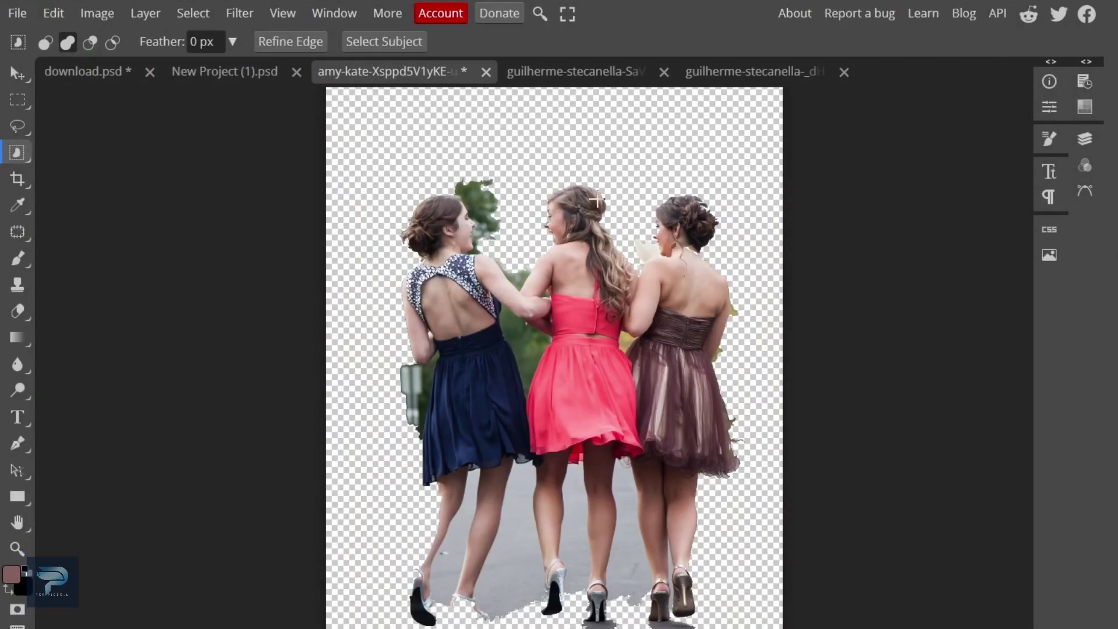
Show the original photo layer, make it active and run Select Subject on it
{"action": "left_click", "coordinate": [1084, 139]}
{"action": "left_click", "coordinate": [835, 212]}
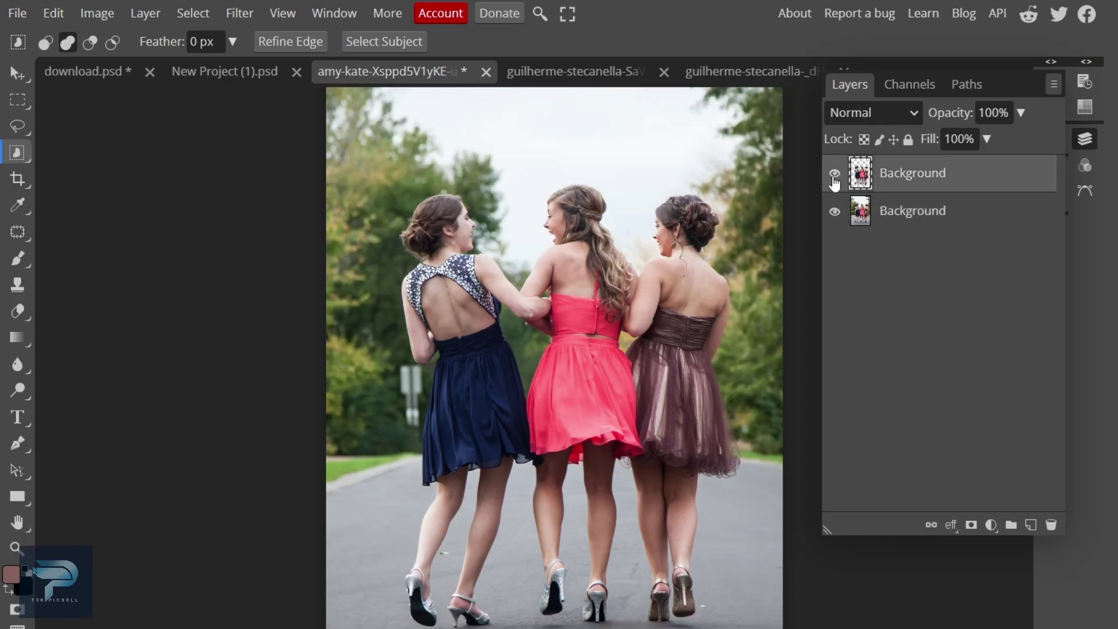
{"action": "left_click", "coordinate": [952, 218]}
{"action": "left_click", "coordinate": [387, 46]}
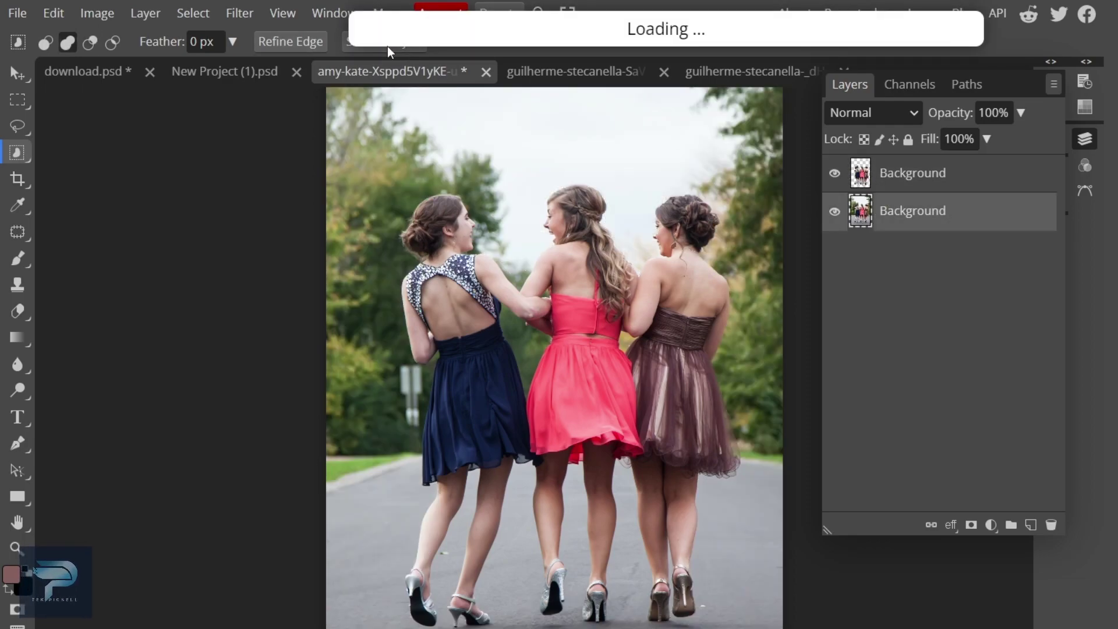
Refine the selection with the Quick Selection tool so it follows only the three women, excluding road and trees
{"action": "right_click", "coordinate": [21, 152]}
{"action": "left_click", "coordinate": [98, 153]}
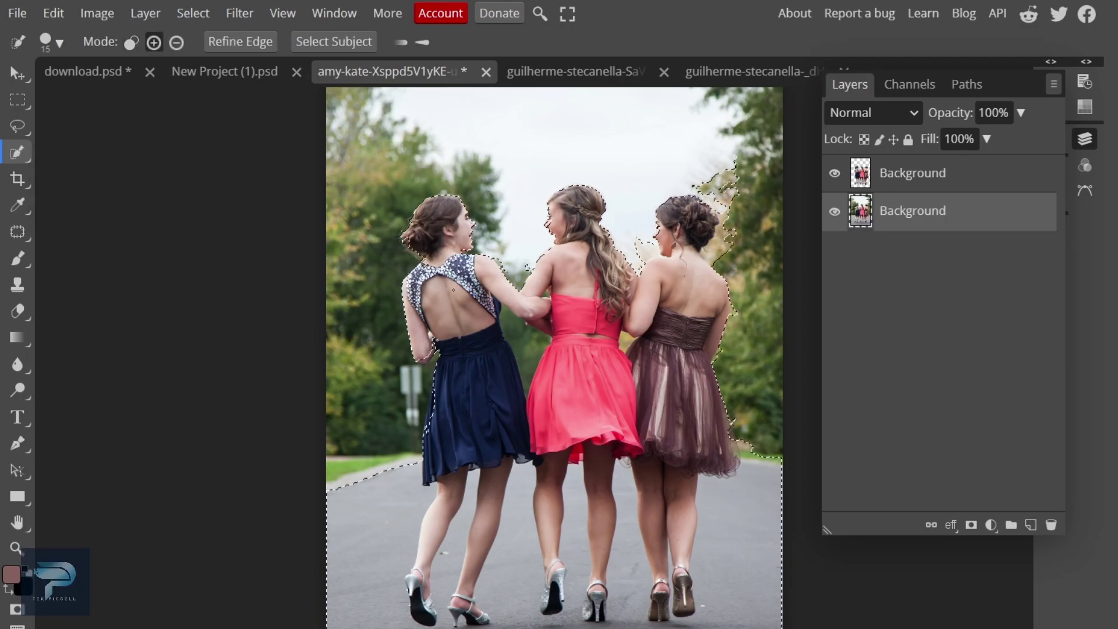
{"action": "scroll", "coordinate": [552, 212], "scroll_direction": "up", "scroll_amount": 5}
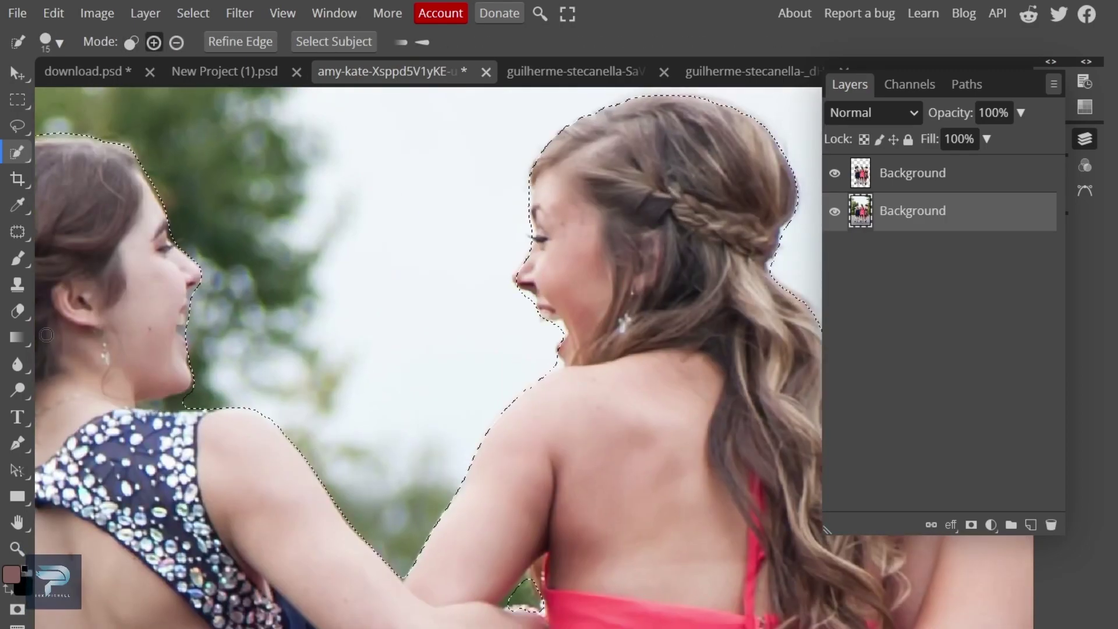
{"action": "scroll", "coordinate": [519, 297], "scroll_direction": "down", "scroll_amount": 5}
{"action": "scroll", "coordinate": [492, 330], "scroll_direction": "up", "scroll_amount": 2}
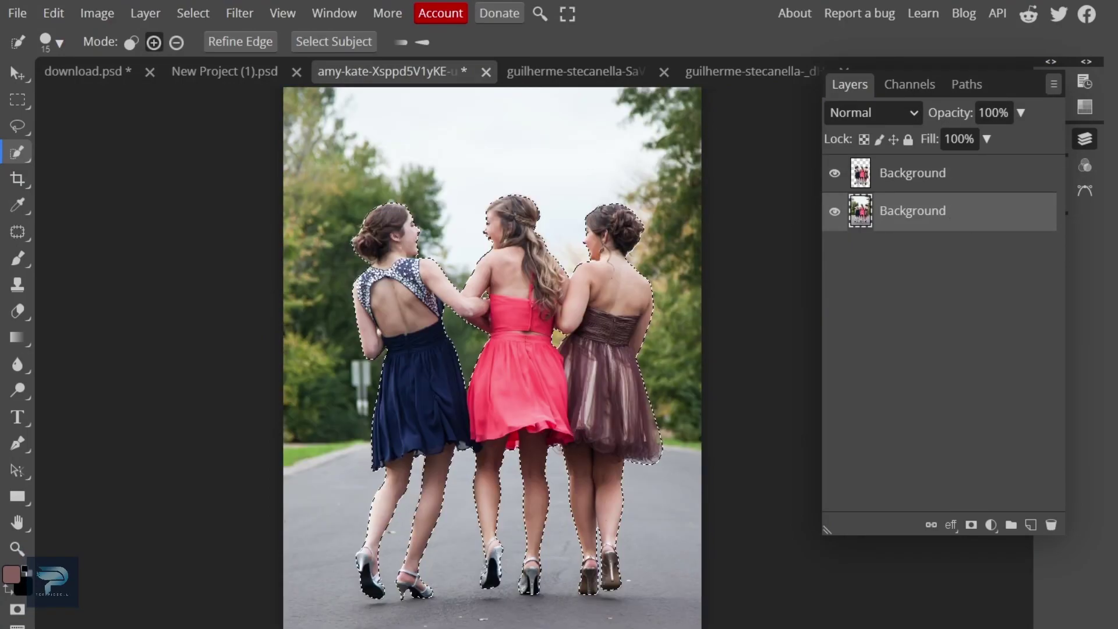
Mask the photo layer to the selected women and move the cut-out into the street document
{"action": "left_click", "coordinate": [970, 526]}
{"action": "left_click", "coordinate": [886, 187], "text": "ctrl"}
{"action": "left_click", "coordinate": [17, 73]}
{"action": "left_click_drag", "start_coordinate": [519, 278], "coordinate": [582, 338]}
Scale down the women's cut-out and position it in the middle of the red lane
{"action": "scroll", "coordinate": [752, 319], "scroll_direction": "down", "scroll_amount": 1}
{"action": "scroll", "coordinate": [722, 317], "scroll_direction": "up", "scroll_amount": 2}
{"action": "left_click_drag", "start_coordinate": [699, 578], "coordinate": [646, 545]}
{"action": "left_click_drag", "start_coordinate": [623, 455], "coordinate": [631, 540]}
{"action": "left_click_drag", "start_coordinate": [668, 400], "coordinate": [714, 340]}
{"action": "scroll", "coordinate": [711, 272], "scroll_direction": "down", "scroll_amount": 3}
{"action": "left_click_drag", "start_coordinate": [645, 297], "coordinate": [634, 245]}
{"action": "scroll", "coordinate": [777, 212], "scroll_direction": "down", "scroll_amount": 2}
{"action": "scroll", "coordinate": [864, 227], "scroll_direction": "up", "scroll_amount": 2}
{"action": "key", "text": "Return"}
{"action": "left_click", "coordinate": [708, 71]}
{"action": "left_click", "coordinate": [584, 71]}
{"action": "key", "text": "ctrl+o"}
{"action": "scroll", "coordinate": [76, 145], "scroll_direction": "up", "scroll_amount": 3}
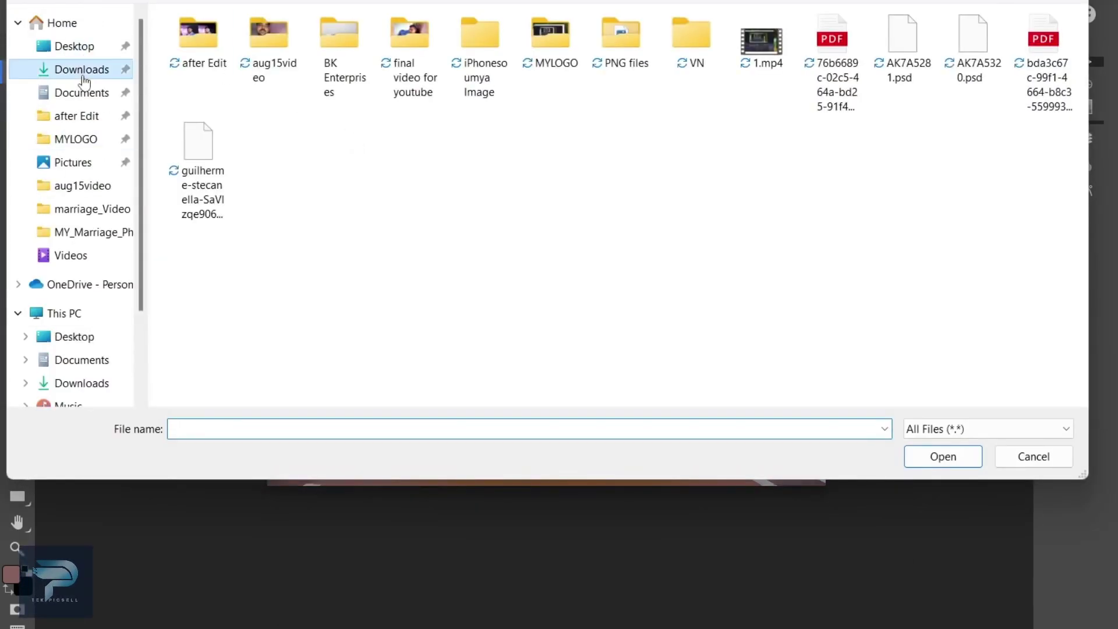
{"action": "double_click", "coordinate": [200, 157]}
{"action": "left_click", "coordinate": [202, 95]}
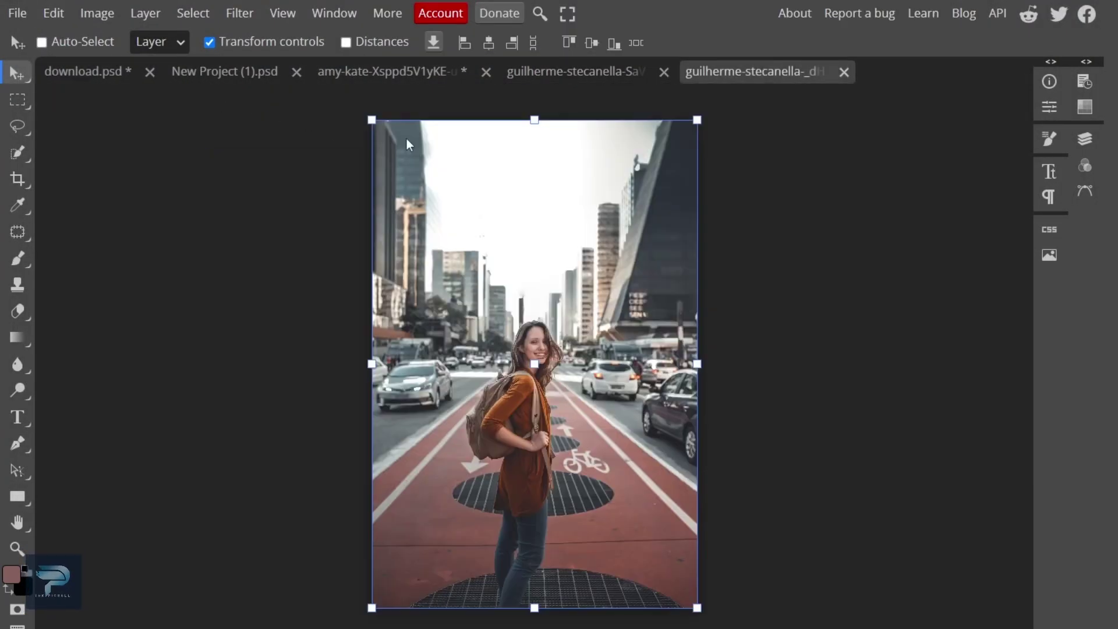
{"action": "left_click", "coordinate": [616, 73]}
Scale the women's cut-out to 93.35%, keep it centered on the lane, and duplicate its layer
{"action": "mouse_move", "coordinate": [558, 300]}
{"action": "left_mouse_down"}
{"action": "mouse_move", "coordinate": [578, 338]}
{"action": "mouse_move", "coordinate": [567, 295]}
{"action": "left_mouse_up"}
{"action": "left_click_drag", "start_coordinate": [644, 243], "coordinate": [628, 263]}
{"action": "left_click_drag", "start_coordinate": [590, 337], "coordinate": [580, 338]}
{"action": "left_click_drag", "start_coordinate": [619, 263], "coordinate": [628, 252]}
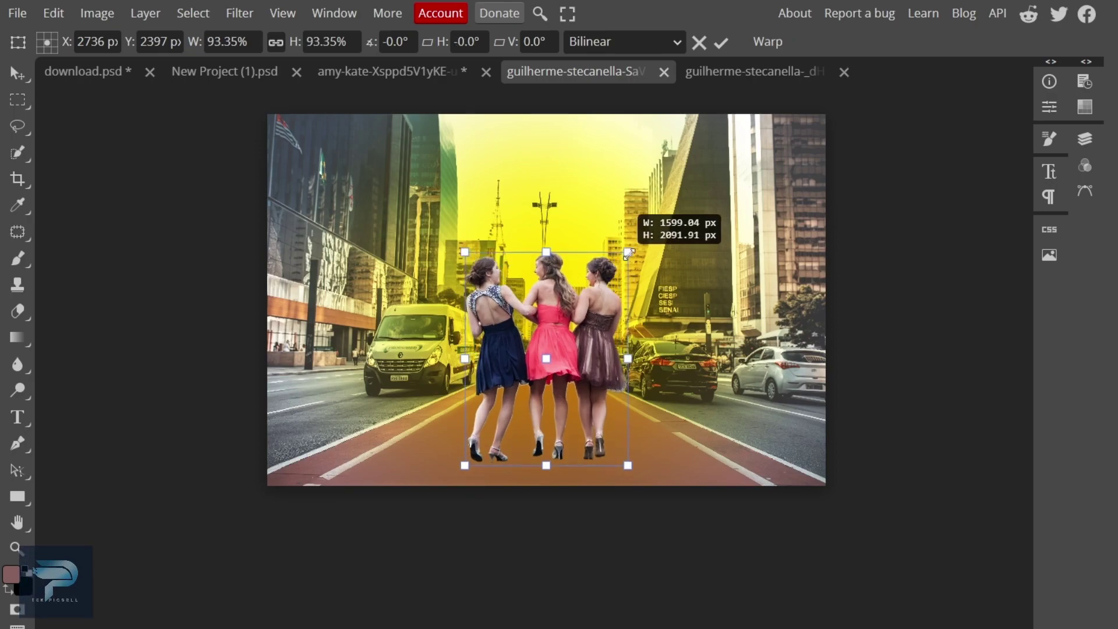
{"action": "left_click", "coordinate": [720, 42]}
{"action": "left_click", "coordinate": [1085, 139]}
{"action": "key", "text": "ctrl+j"}
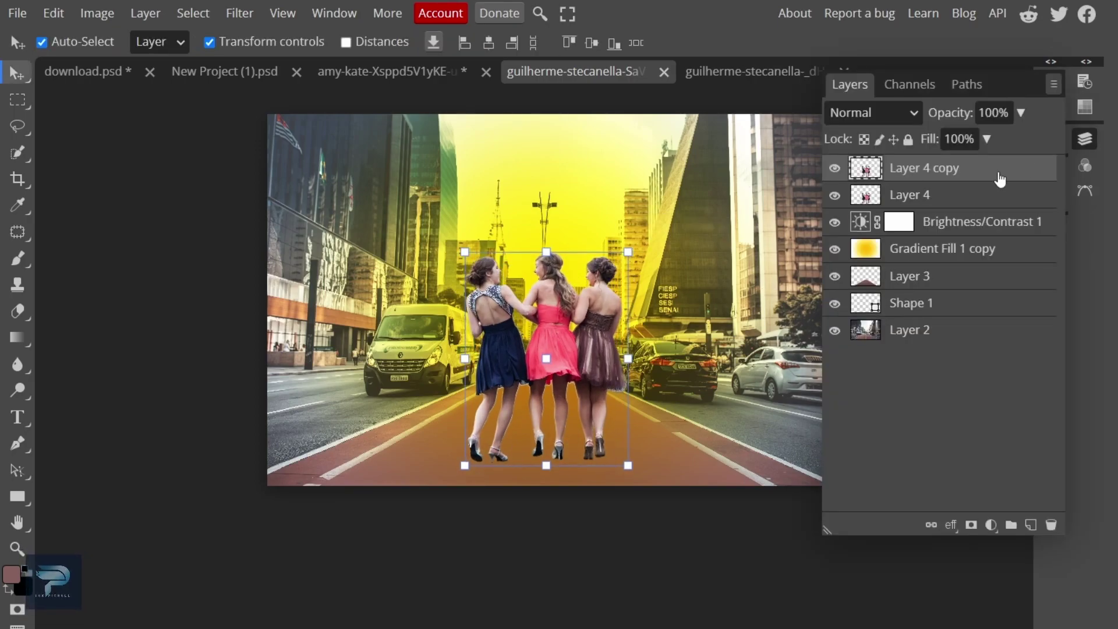
Undo the duplication of the women's cut-out layer
{"action": "key", "text": "ctrl+z"}
{"action": "left_click", "coordinate": [990, 525]}
{"action": "left_click", "coordinate": [978, 13]}
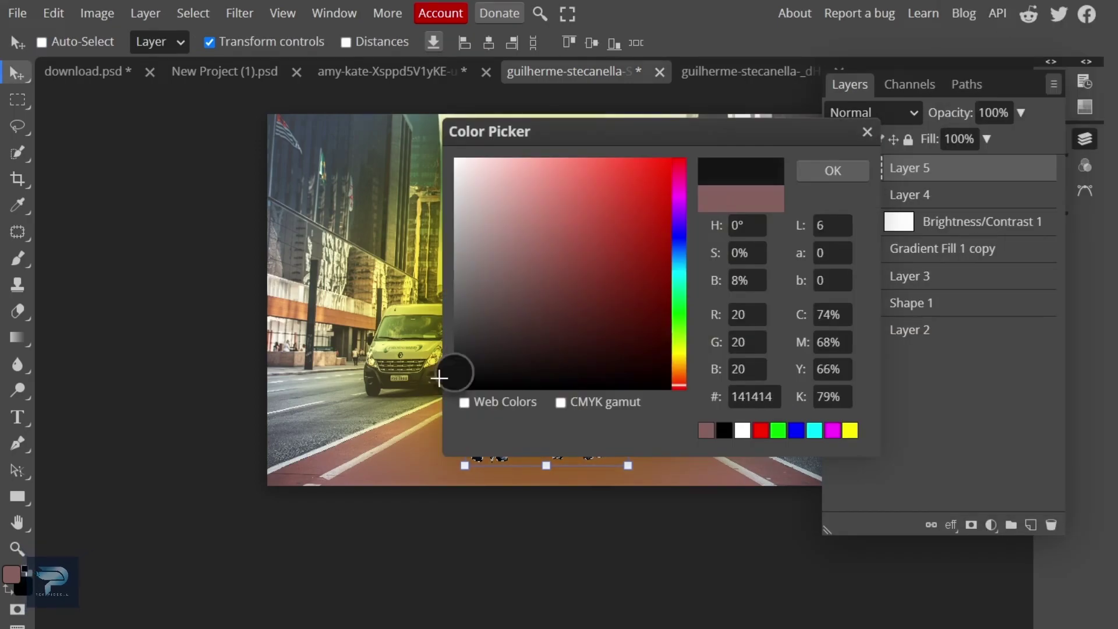
{"action": "left_click", "coordinate": [829, 170]}
{"action": "right_click", "coordinate": [590, 280]}
{"action": "left_click", "coordinate": [53, 13]}
{"action": "left_click", "coordinate": [182, 483]}
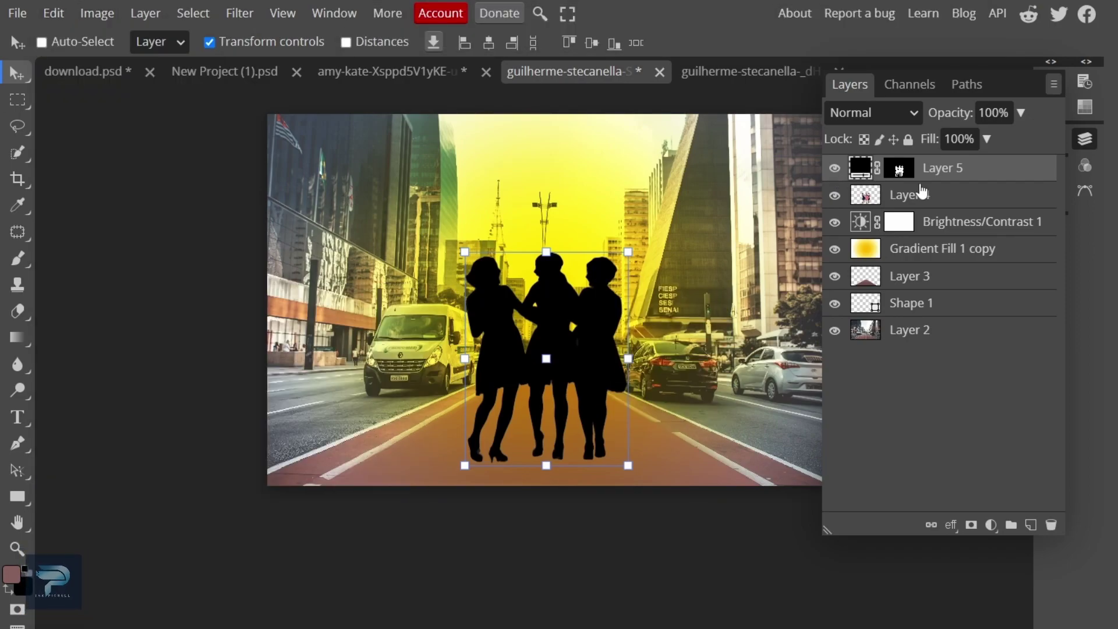
{"action": "right_click", "coordinate": [903, 170]}
{"action": "right_click", "coordinate": [992, 175]}
{"action": "left_click", "coordinate": [923, 369]}
{"action": "key", "text": "ctrl+z"}
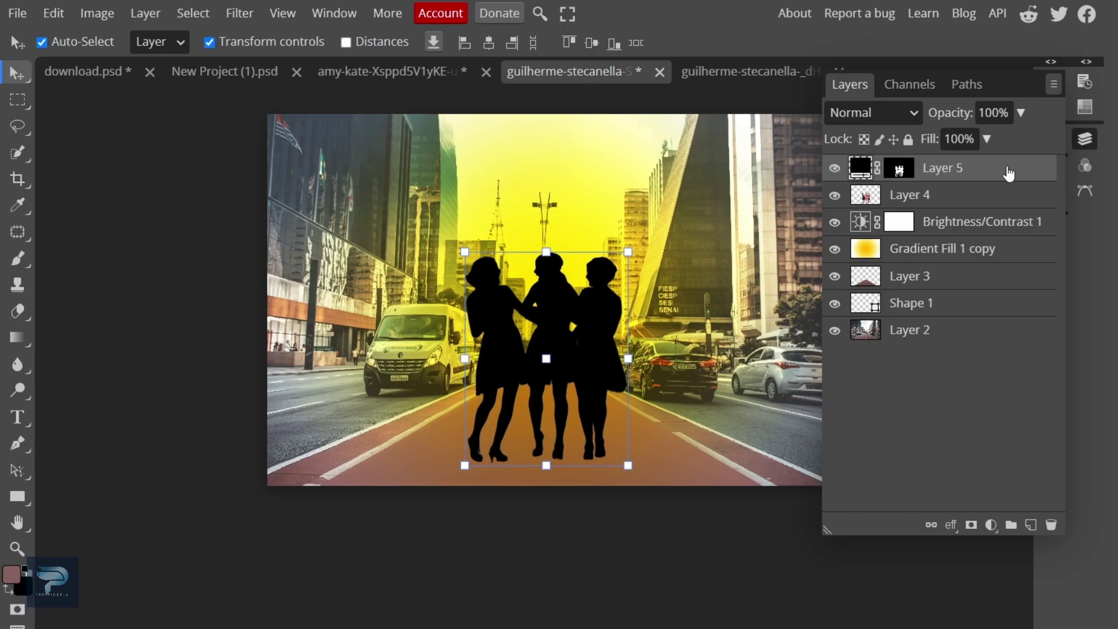
{"action": "key", "text": "ctrl+z"}
{"action": "left_click", "coordinate": [991, 525]}
{"action": "left_click", "coordinate": [1013, 43]}
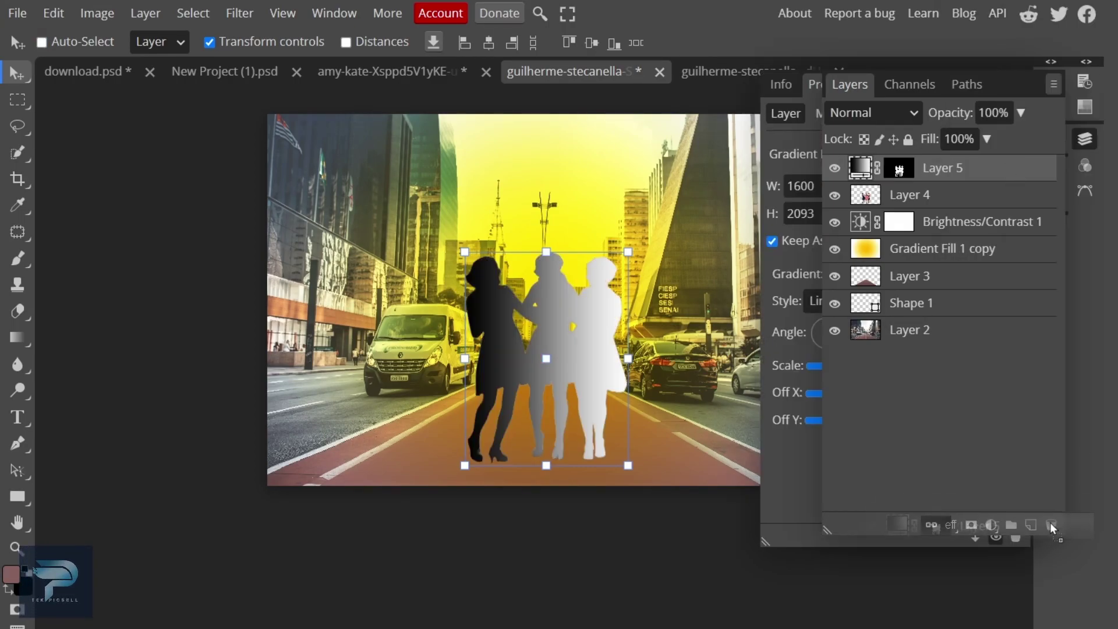
{"action": "left_click_drag", "start_coordinate": [1056, 521], "coordinate": [1054, 524]}
Add a black (#000000) colour fill layer masked to the outline of the three women
{"action": "left_click", "coordinate": [1029, 523]}
{"action": "left_click", "coordinate": [991, 525]}
{"action": "left_click", "coordinate": [994, 17]}
{"action": "left_click", "coordinate": [725, 429]}
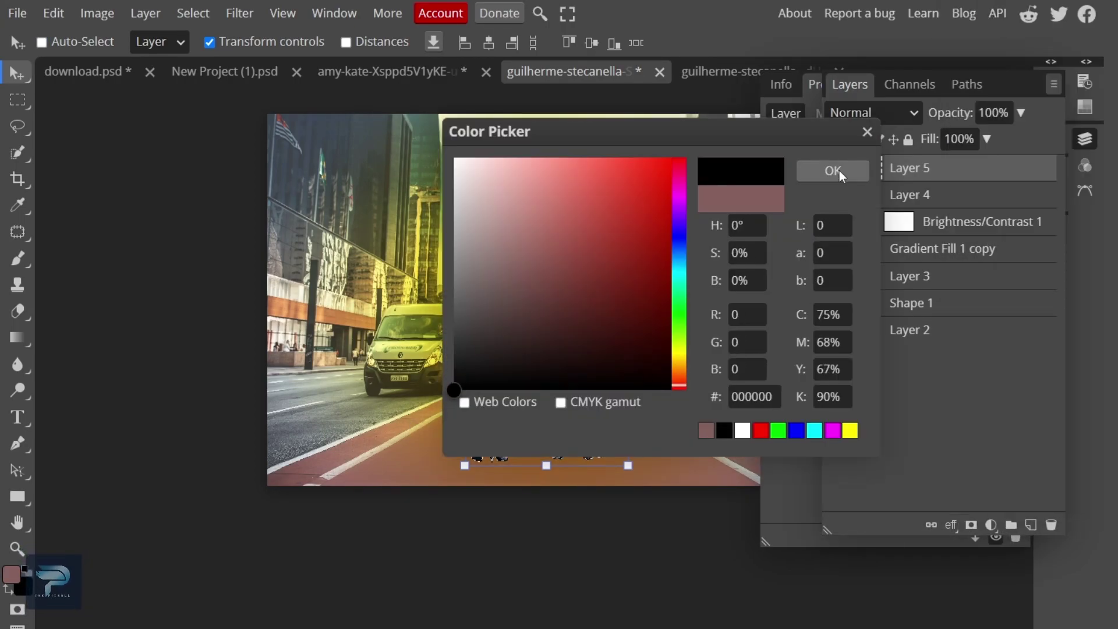
{"action": "left_click", "coordinate": [841, 171]}
Rasterize the black silhouette layer while keeping its mask
{"action": "right_click", "coordinate": [991, 175]}
{"action": "left_click", "coordinate": [908, 369]}
{"action": "right_click", "coordinate": [863, 162]}
{"action": "left_click", "coordinate": [783, 378]}
{"action": "left_click", "coordinate": [1082, 145]}
{"action": "left_click", "coordinate": [1082, 145]}
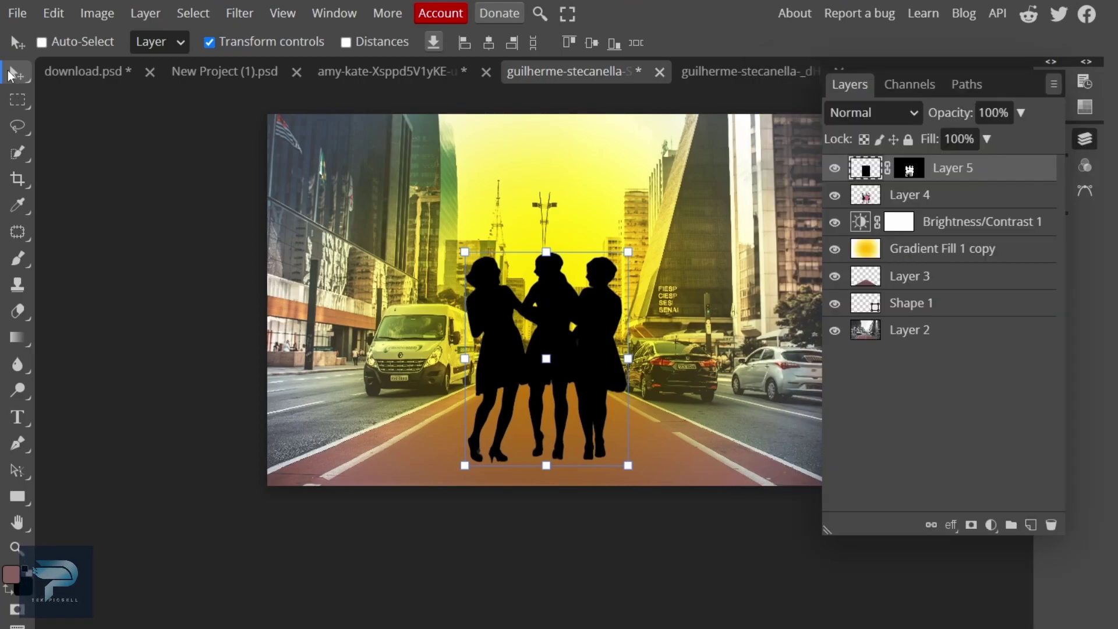
Flip the black silhouette vertically and move it below the women's feet like a ground shadow
{"action": "left_click", "coordinate": [54, 14]}
{"action": "mouse_move", "coordinate": [162, 454]}
{"action": "left_click", "coordinate": [291, 446]}
{"action": "left_click", "coordinate": [69, 15]}
{"action": "mouse_move", "coordinate": [99, 454]}
{"action": "left_click", "coordinate": [324, 623]}
{"action": "left_click_drag", "start_coordinate": [583, 354], "coordinate": [580, 551]}
Nudge the flipped silhouette vertically until its feet line up with the women's heels, at about Y 4354 px
{"action": "scroll", "coordinate": [560, 548], "scroll_direction": "up", "scroll_amount": 5}
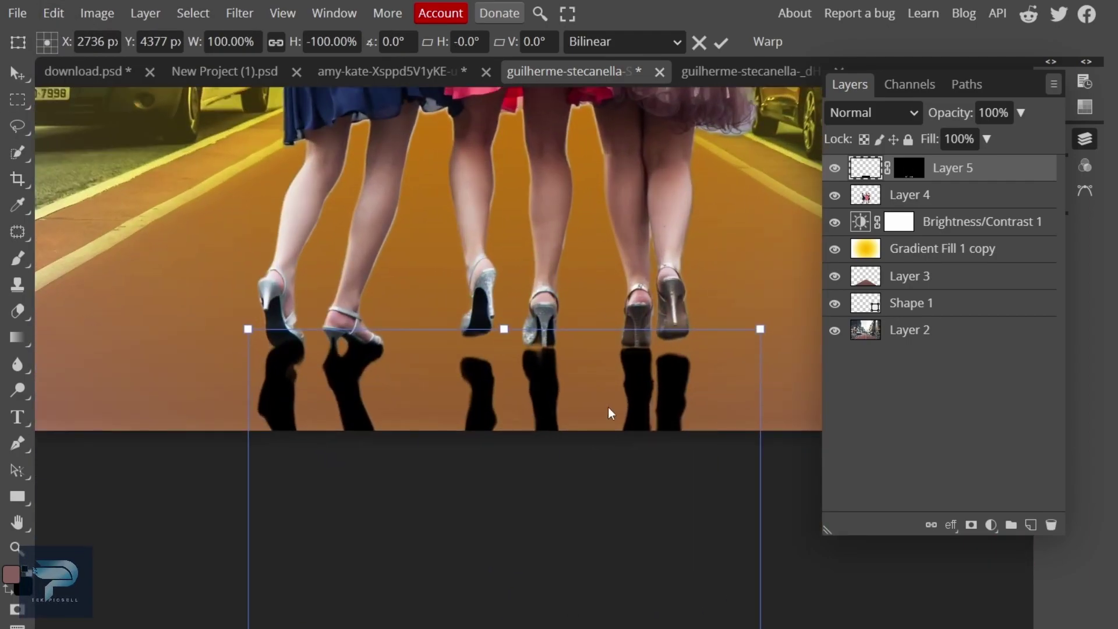
{"action": "key", "text": "Down"}
{"action": "key", "text": "Down"}
{"action": "key", "text": "Down"}
{"action": "key", "text": "Down"}
{"action": "key", "text": "Down"}
{"action": "key", "text": "Down"}
{"action": "key", "text": "Down"}
{"action": "key", "text": "Down"}
{"action": "key", "text": "Down"}
{"action": "key", "text": "Down"}
{"action": "key", "text": "Down"}
{"action": "key", "text": "Down"}
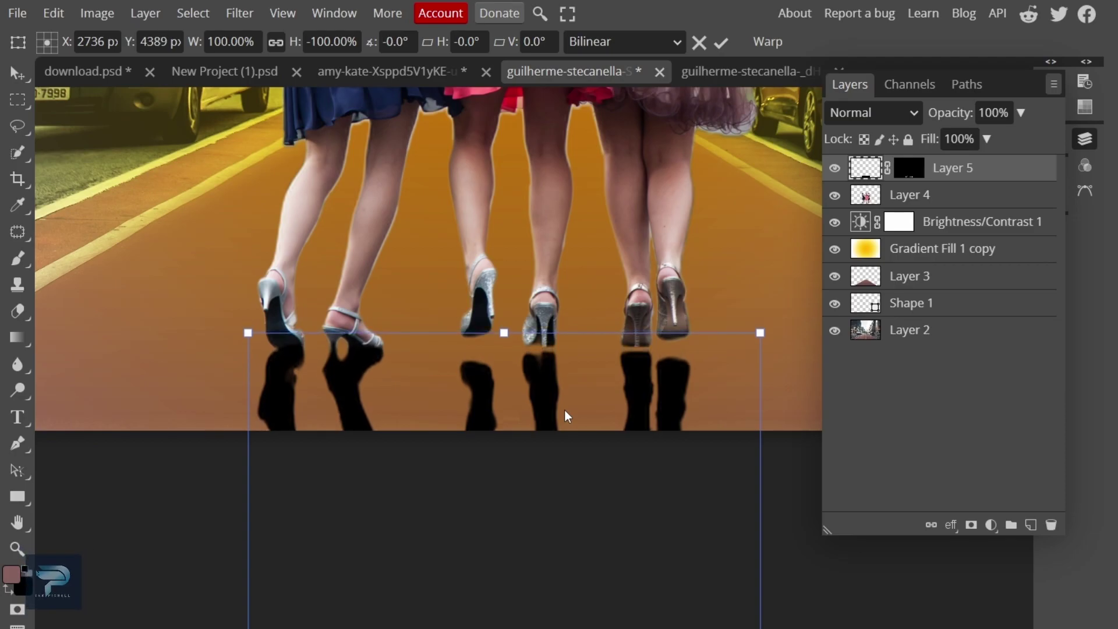
{"action": "key", "text": "Down"}
{"action": "key", "text": "Down"}
{"action": "key", "text": "Down"}
{"action": "key", "text": "Down"}
{"action": "key", "text": "Down"}
{"action": "key", "text": "Down"}
{"action": "key", "text": "Down"}
{"action": "key", "text": "Down"}
{"action": "key", "text": "Down"}
{"action": "key", "text": "Down"}
{"action": "key", "text": "Down"}
{"action": "key", "text": "Down"}
{"action": "key", "text": "Down"}
{"action": "key", "text": "Down"}
{"action": "key", "text": "Down"}
{"action": "key", "text": "Down"}
{"action": "key", "text": "Down"}
{"action": "key", "text": "Down"}
{"action": "key", "text": "Down"}
{"action": "key", "text": "Down"}
{"action": "key", "text": "Up"}
{"action": "key", "text": "Up"}
{"action": "key", "text": "Up"}
{"action": "key", "text": "Up"}
{"action": "key", "text": "Up"}
{"action": "key", "text": "Up"}
{"action": "key", "text": "Up"}
{"action": "key", "text": "Up"}
{"action": "key", "text": "Up"}
{"action": "key", "text": "Up"}
{"action": "key", "text": "Up"}
{"action": "key", "text": "Up"}
{"action": "key", "text": "Up"}
{"action": "key", "text": "Up"}
{"action": "key", "text": "Up"}
{"action": "key", "text": "Up"}
{"action": "key", "text": "Up"}
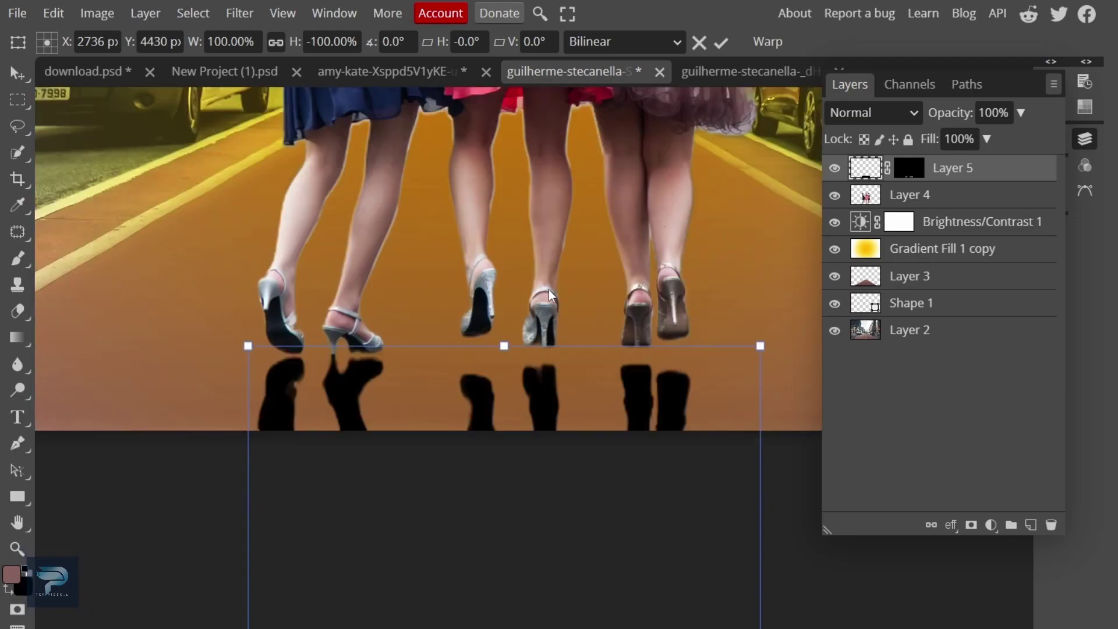
{"action": "key", "text": "Up"}
{"action": "key", "text": "Up"}
{"action": "key", "text": "Up"}
{"action": "key", "text": "Up"}
{"action": "key", "text": "Up"}
{"action": "key", "text": "Up"}
{"action": "key", "text": "Up"}
{"action": "key", "text": "Up"}
{"action": "key", "text": "Up"}
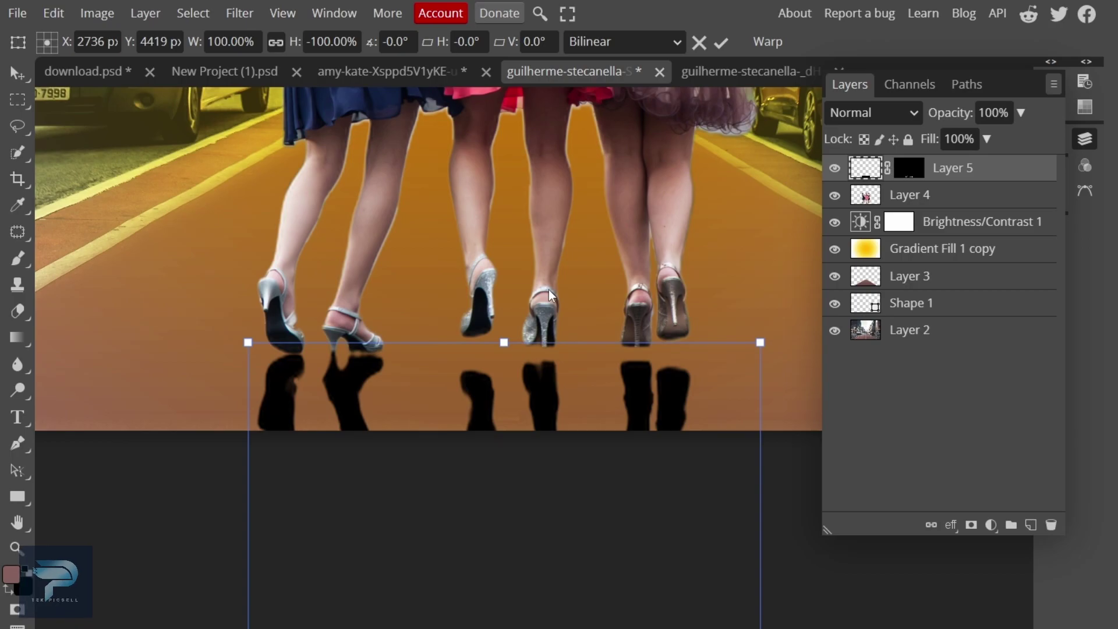
{"action": "scroll", "coordinate": [558, 253], "scroll_direction": "down", "scroll_amount": 2}
{"action": "key", "text": "Up"}
{"action": "key", "text": "Up"}
{"action": "key", "text": "Up"}
{"action": "key", "text": "Up"}
{"action": "key", "text": "Up"}
{"action": "key", "text": "Up"}
{"action": "key", "text": "Up"}
{"action": "key", "text": "Up"}
{"action": "key", "text": "Up"}
{"action": "key", "text": "Up"}
{"action": "key", "text": "Up"}
{"action": "key", "text": "Up"}
{"action": "key", "text": "Up"}
{"action": "key", "text": "Up"}
{"action": "key", "text": "Up"}
{"action": "key", "text": "Up"}
{"action": "key", "text": "Up"}
{"action": "key", "text": "Up"}
{"action": "key", "text": "Up"}
{"action": "key", "text": "Up"}
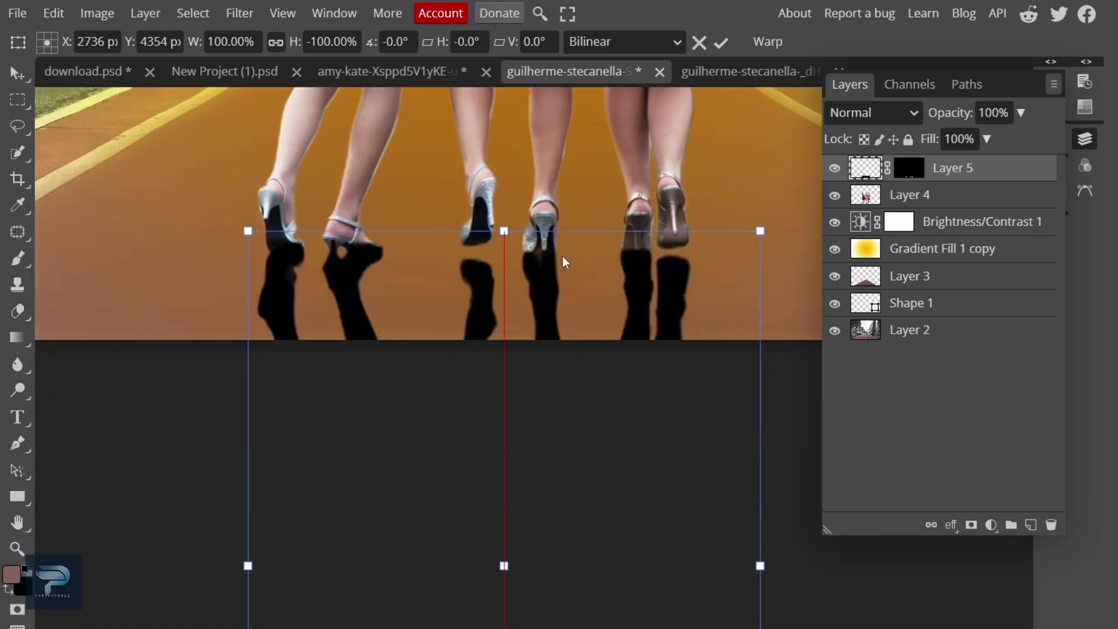
Rotate the flipped silhouette by -2.1°, shift it to about X 2770, Y 4379 px under the shoes, and apply the transform
{"action": "left_click_drag", "start_coordinate": [772, 214], "coordinate": [761, 202]}
{"action": "left_click_drag", "start_coordinate": [553, 265], "coordinate": [564, 275]}
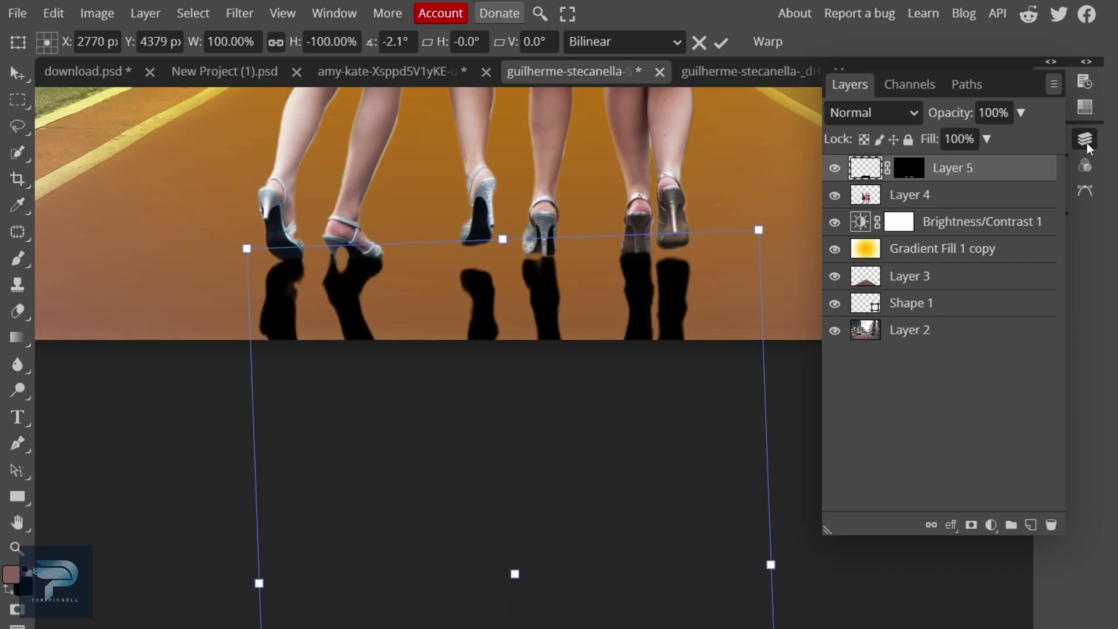
{"action": "left_click", "coordinate": [721, 42]}
Apply a Gaussian Blur to the flipped black silhouette layer
{"action": "left_click", "coordinate": [239, 13]}
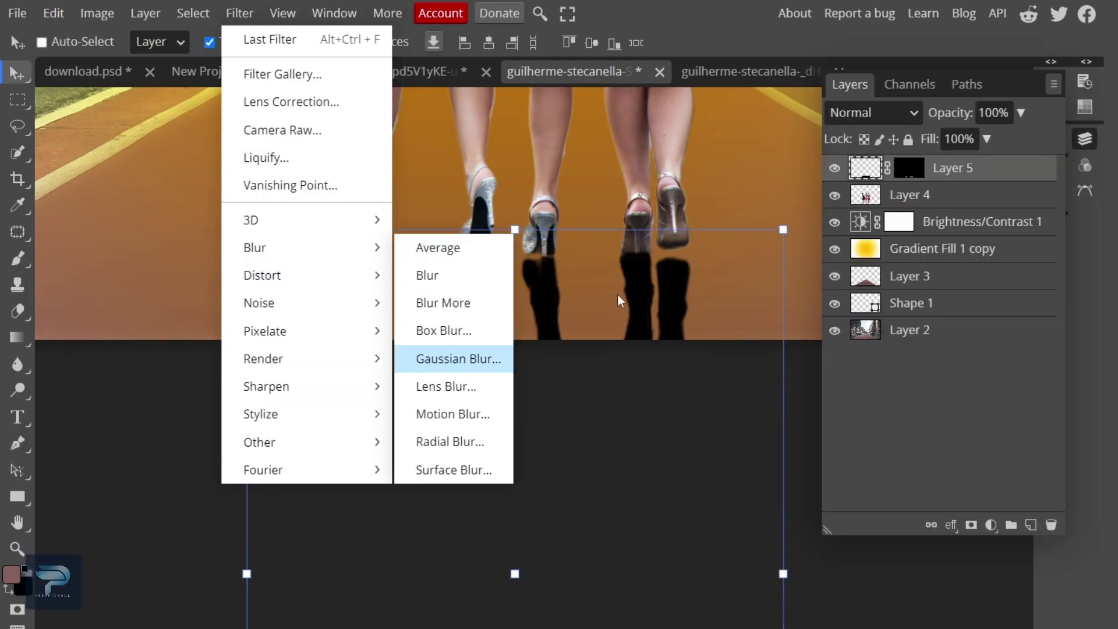
{"action": "left_click", "coordinate": [451, 358]}
{"action": "left_click_drag", "start_coordinate": [657, 117], "coordinate": [734, 118]}
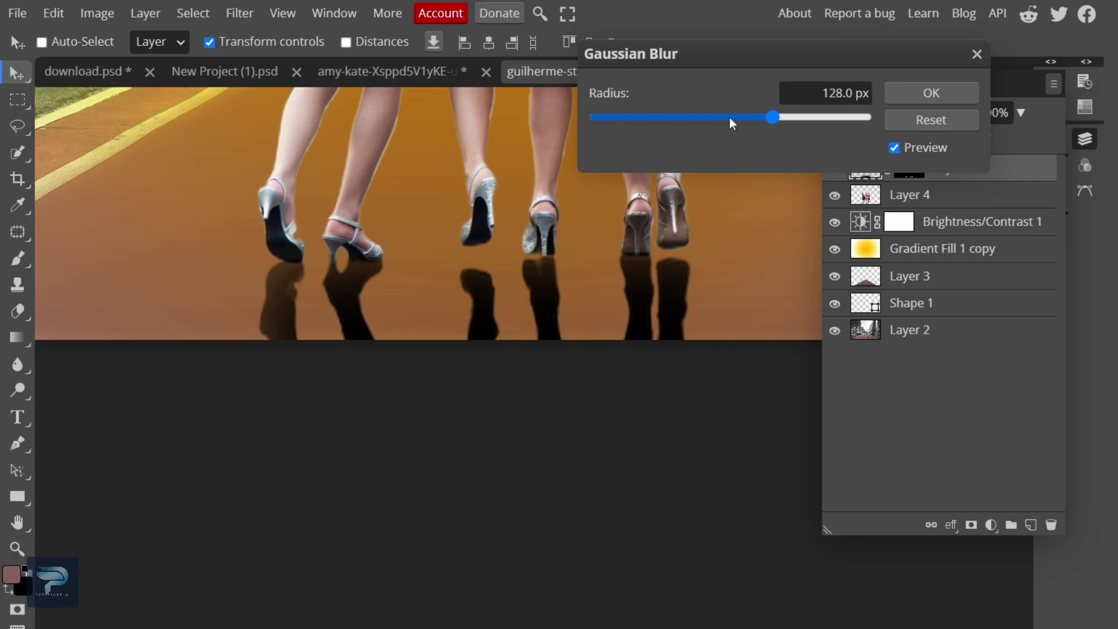
{"action": "left_click", "coordinate": [931, 94]}
Set the shadow layer's blend mode to Multiply and its opacity to 59%
{"action": "left_click", "coordinate": [912, 113]}
{"action": "left_click", "coordinate": [863, 197]}
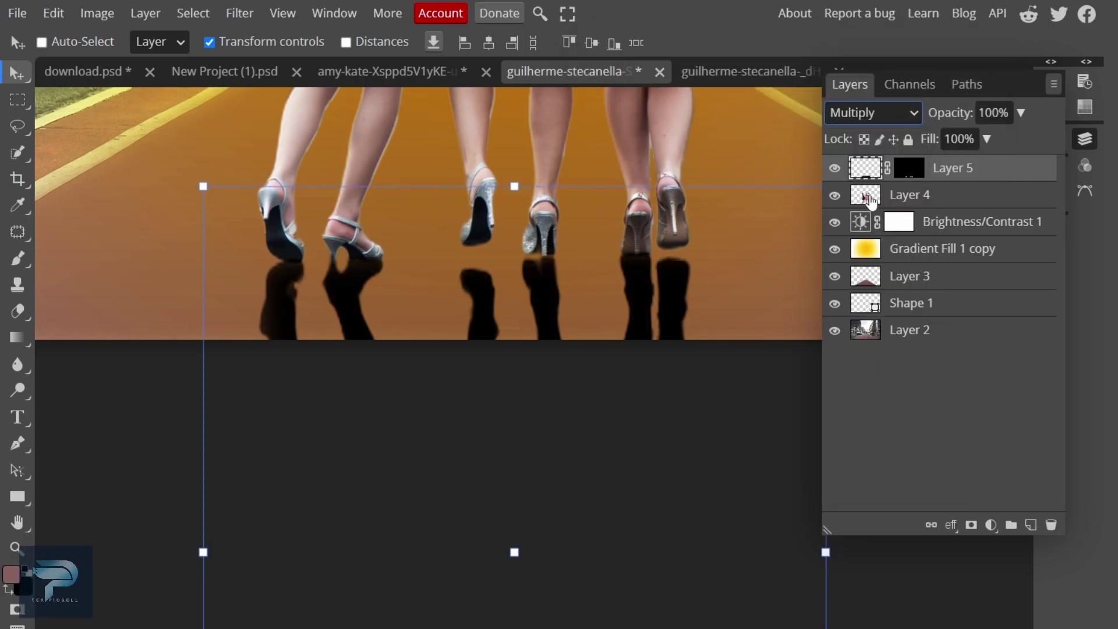
{"action": "scroll", "coordinate": [782, 177], "scroll_direction": "down", "scroll_amount": 3}
{"action": "scroll", "coordinate": [782, 161], "scroll_direction": "up", "scroll_amount": 3}
{"action": "left_click_drag", "start_coordinate": [946, 114], "coordinate": [906, 126]}
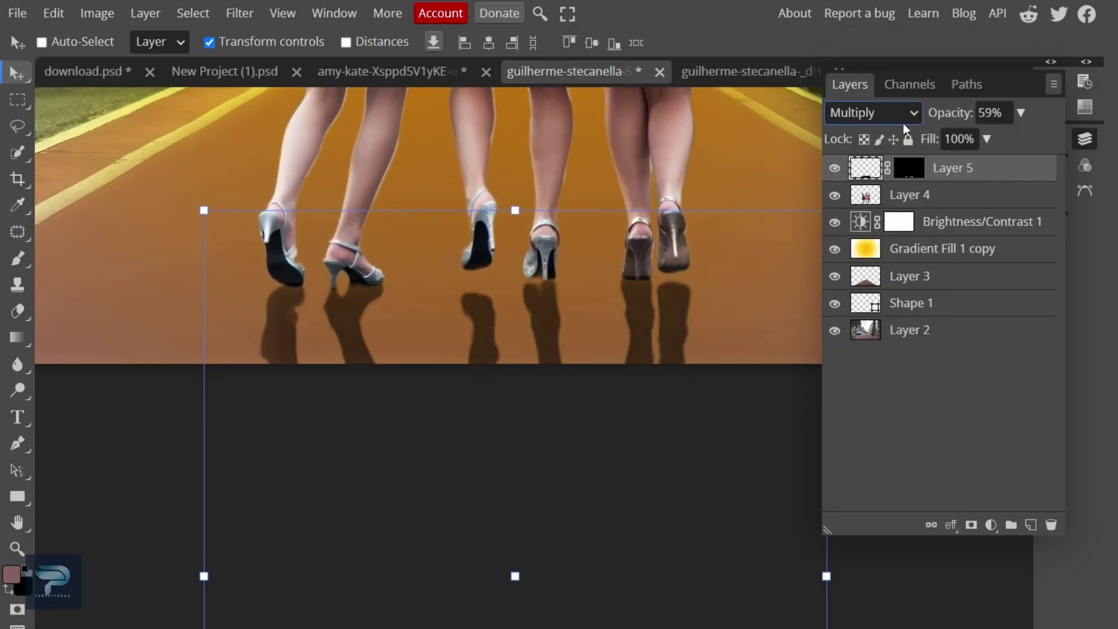
Convert the shadow layer to a smart object and soften its edges with a Gaussian Blur smart filter
{"action": "right_click", "coordinate": [875, 173]}
{"action": "left_click", "coordinate": [960, 304]}
{"action": "scroll", "coordinate": [629, 332], "scroll_direction": "down", "scroll_amount": 3}
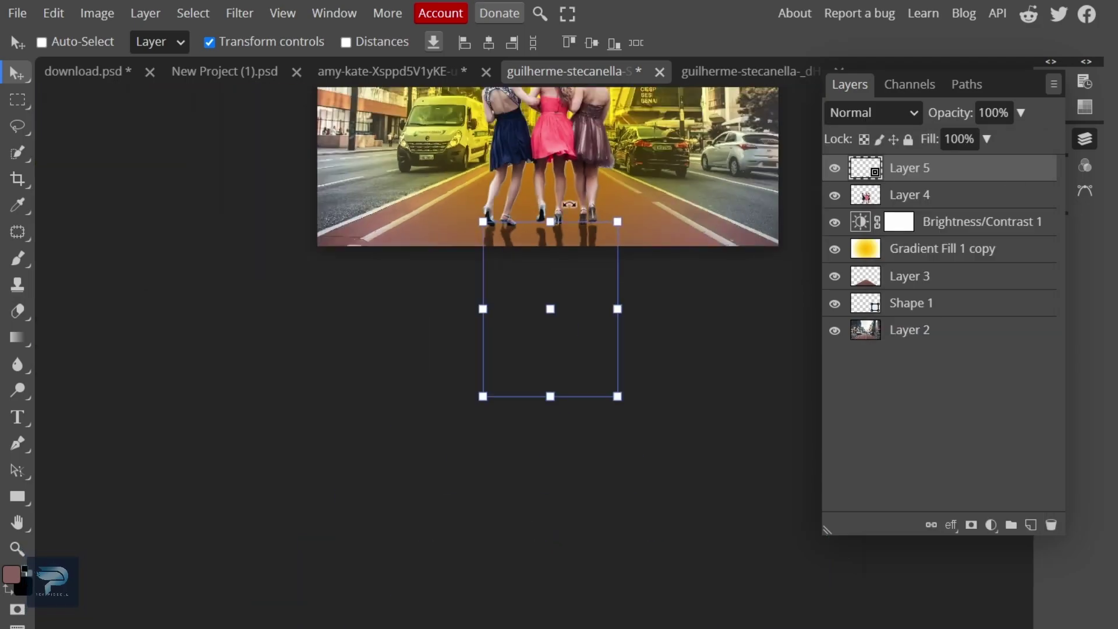
{"action": "scroll", "coordinate": [629, 332], "scroll_direction": "down", "scroll_amount": 1}
{"action": "scroll", "coordinate": [628, 332], "scroll_direction": "up", "scroll_amount": 2}
{"action": "left_click", "coordinate": [239, 13]}
{"action": "mouse_move", "coordinate": [303, 247]}
{"action": "left_click", "coordinate": [465, 367]}
{"action": "left_click_drag", "start_coordinate": [661, 115], "coordinate": [687, 117]}
{"action": "left_click", "coordinate": [928, 89]}
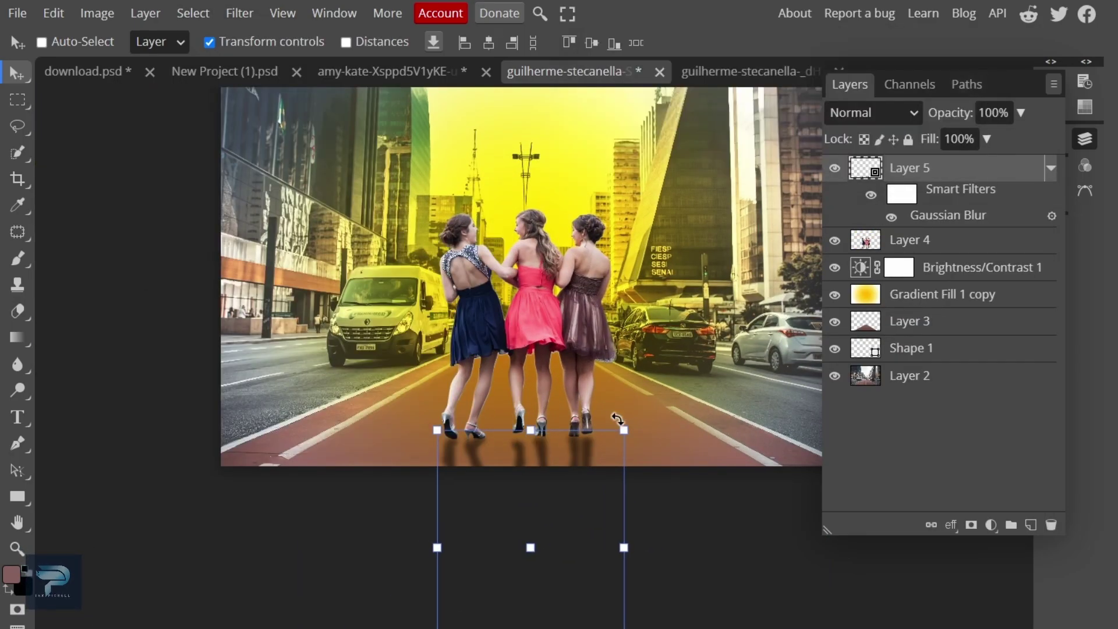
Move the blurred shadow layer beneath the women's cut-out layer
{"action": "scroll", "coordinate": [580, 402], "scroll_direction": "up", "scroll_amount": 2}
{"action": "scroll", "coordinate": [578, 402], "scroll_direction": "down", "scroll_amount": 2}
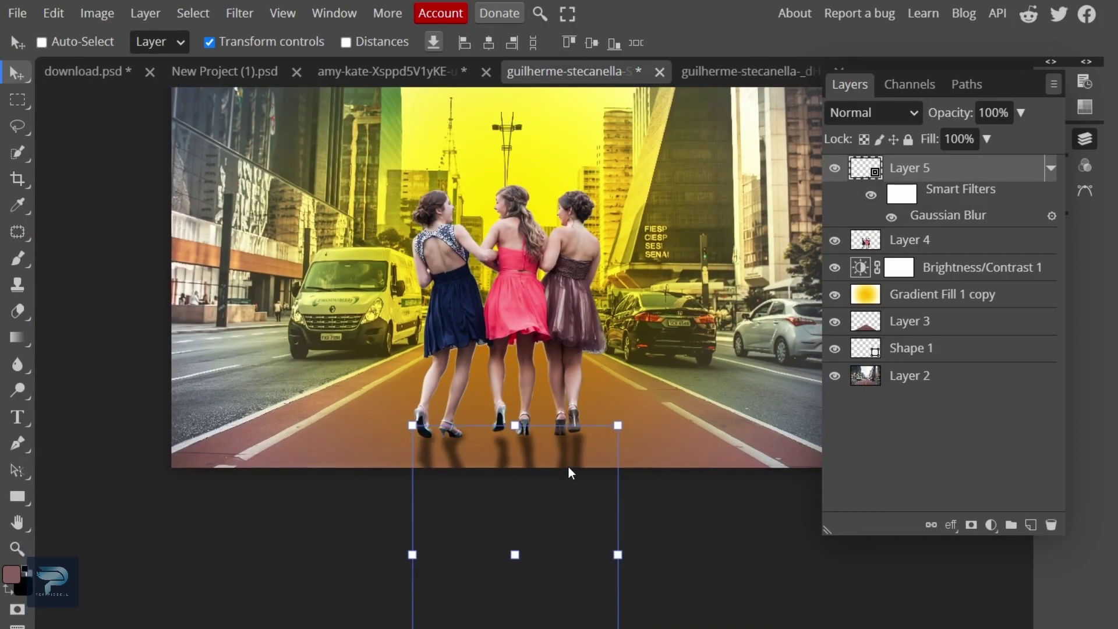
{"action": "left_click_drag", "start_coordinate": [570, 470], "coordinate": [566, 470]}
{"action": "left_click_drag", "start_coordinate": [995, 250], "coordinate": [995, 250]}
{"action": "scroll", "coordinate": [663, 403], "scroll_direction": "up", "scroll_amount": 2}
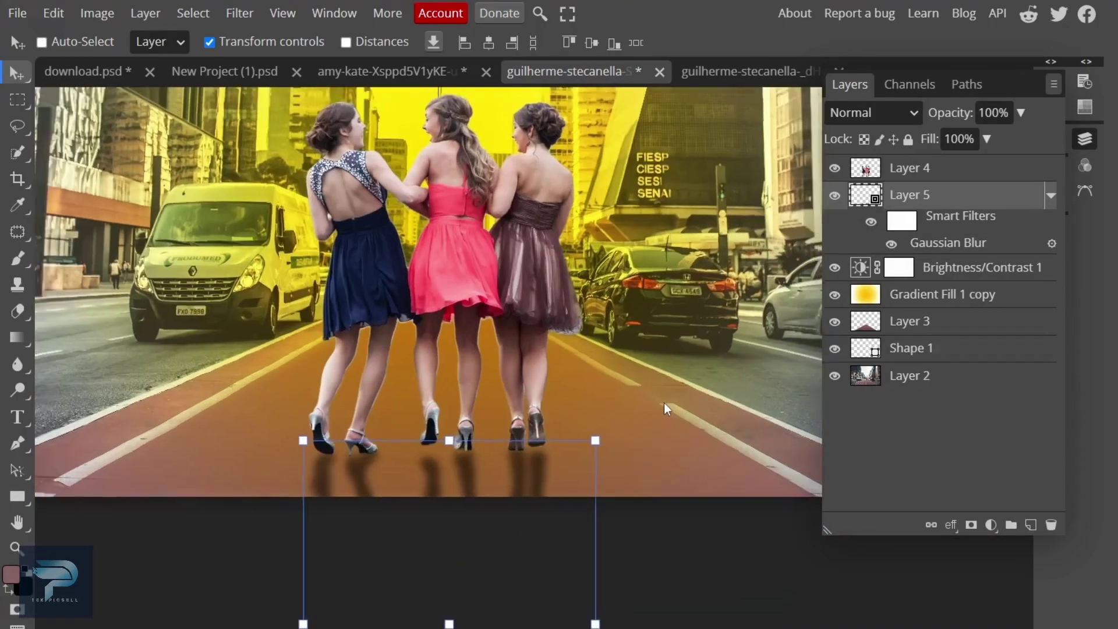
{"action": "scroll", "coordinate": [664, 403], "scroll_direction": "down", "scroll_amount": 3}
{"action": "left_click", "coordinate": [926, 289]}
{"action": "scroll", "coordinate": [623, 319], "scroll_direction": "up", "scroll_amount": 4}
{"action": "scroll", "coordinate": [623, 319], "scroll_direction": "down", "scroll_amount": 3}
Add a gradient fill layer above the women's cut-out and clip it to that layer
{"action": "left_click", "coordinate": [951, 170]}
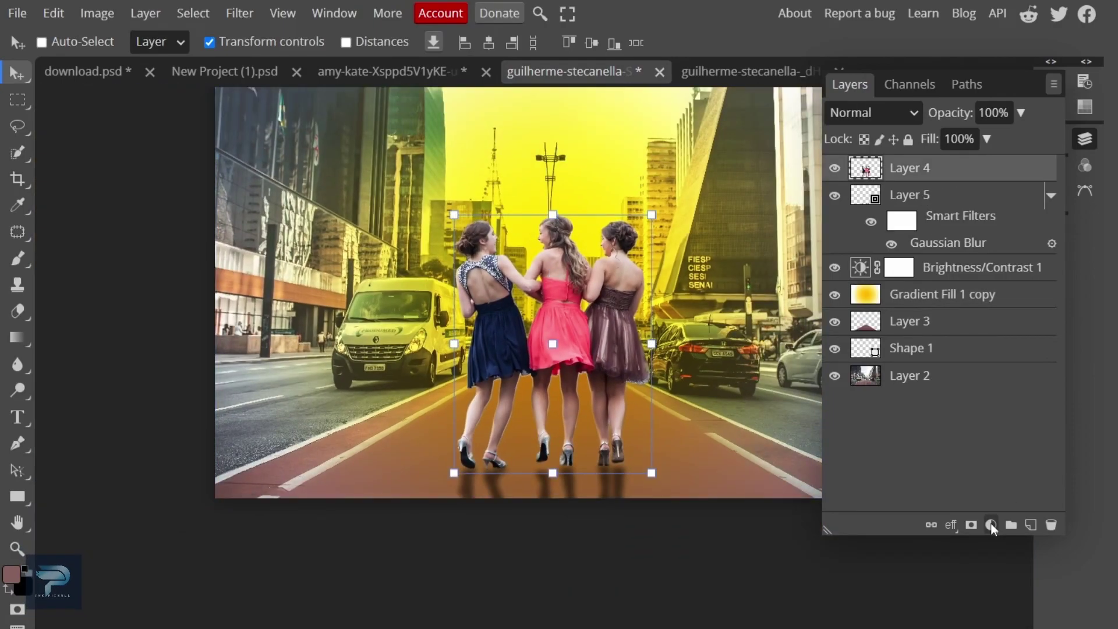
{"action": "left_click", "coordinate": [990, 525]}
{"action": "left_click", "coordinate": [1016, 44]}
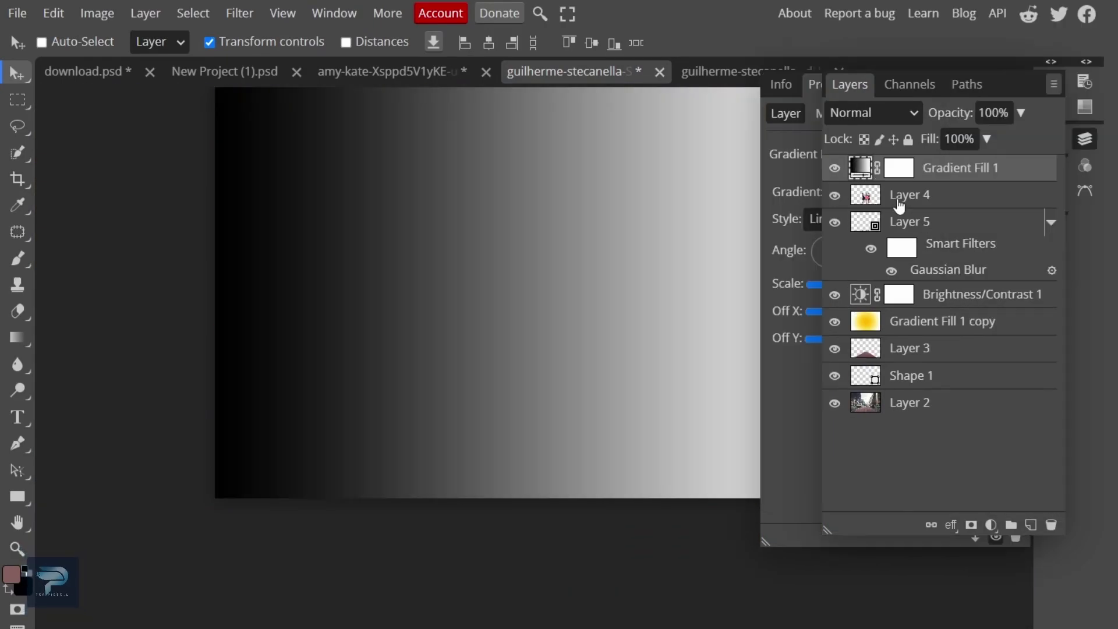
{"action": "left_click", "coordinate": [1084, 167]}
Set the clipped gradient's starting colour stop to bright yellow #feeb0e, sampled from the glowing sky
{"action": "left_click", "coordinate": [886, 192]}
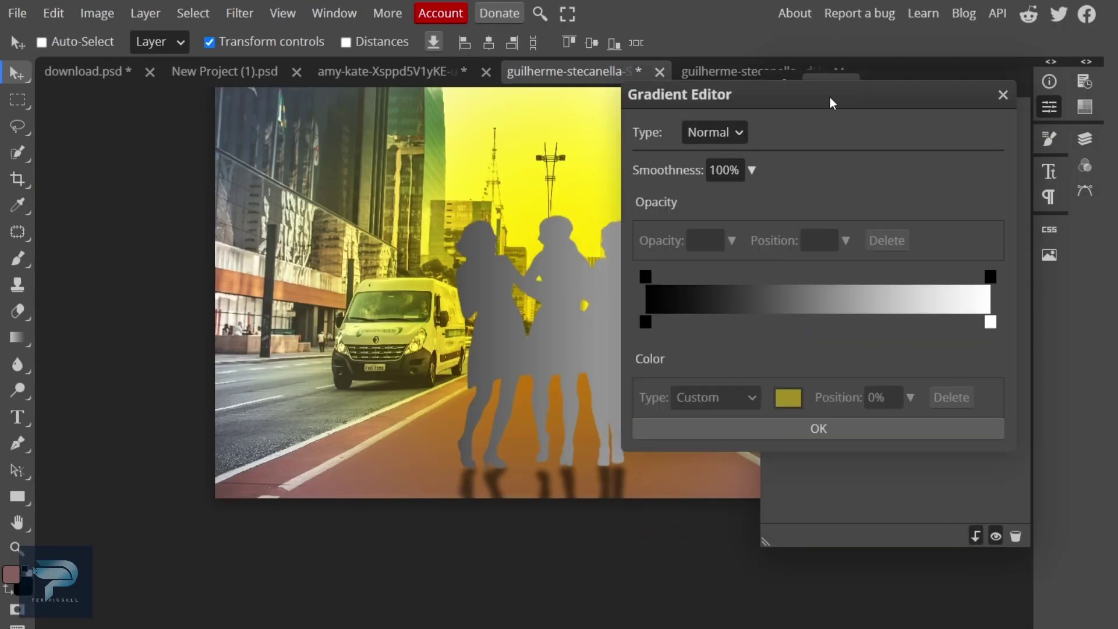
{"action": "left_click_drag", "start_coordinate": [831, 107], "coordinate": [935, 119]}
{"action": "scroll", "coordinate": [644, 203], "scroll_direction": "up", "scroll_amount": 4}
{"action": "left_click", "coordinate": [749, 333]}
{"action": "left_click", "coordinate": [890, 409]}
{"action": "left_click", "coordinate": [408, 225]}
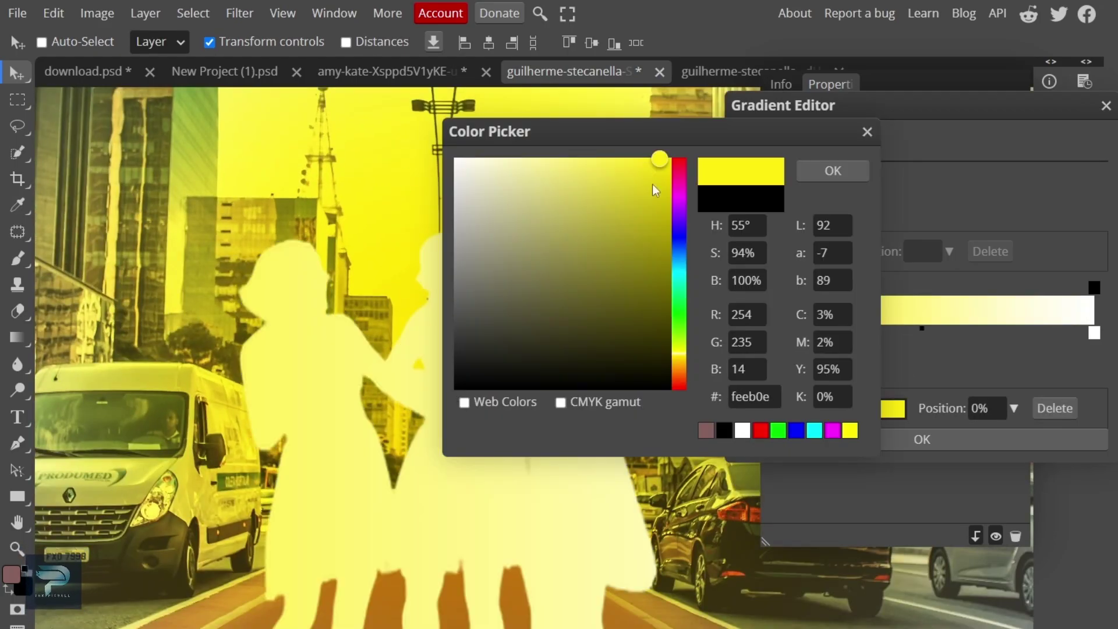
{"action": "left_click", "coordinate": [832, 170]}
Set the clipped gradient's ending colour stop to pale yellow #fcf26f, sampled from the sky, and accept the gradient
{"action": "left_click", "coordinate": [1094, 333]}
{"action": "scroll", "coordinate": [566, 252], "scroll_direction": "up", "scroll_amount": 4}
{"action": "left_click", "coordinate": [892, 408]}
{"action": "left_click", "coordinate": [347, 249]}
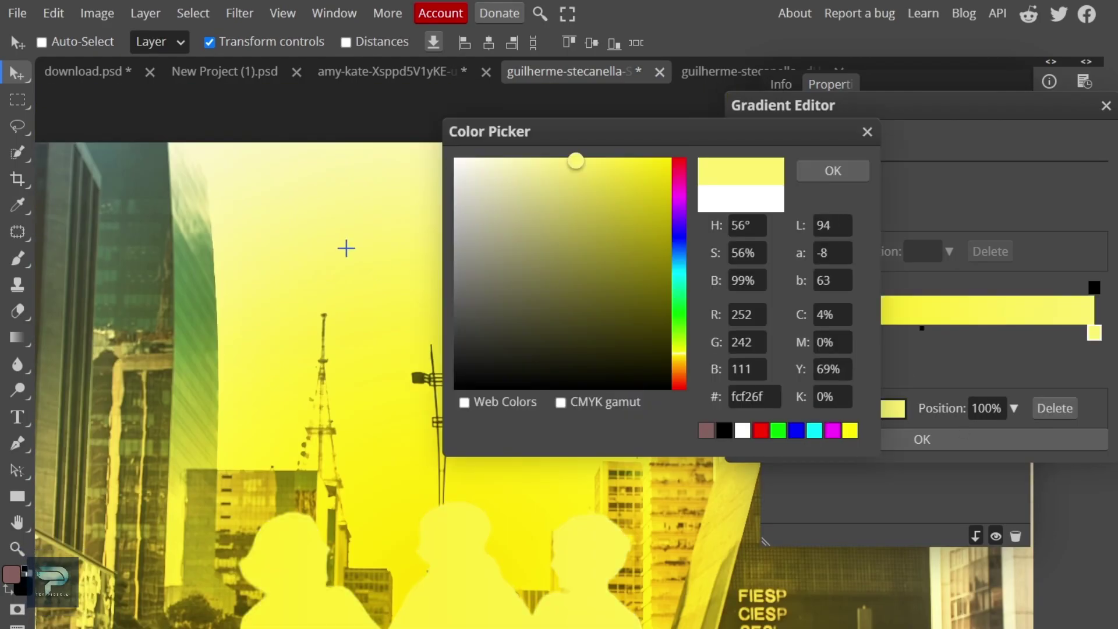
{"action": "left_click", "coordinate": [833, 171]}
{"action": "left_click", "coordinate": [886, 439]}
{"action": "left_click", "coordinate": [1049, 107]}
Blend the clipped yellow gradient over the women with Multiply at 23% opacity
{"action": "scroll", "coordinate": [644, 329], "scroll_direction": "down", "scroll_amount": 3}
{"action": "scroll", "coordinate": [749, 379], "scroll_direction": "down", "scroll_amount": 4}
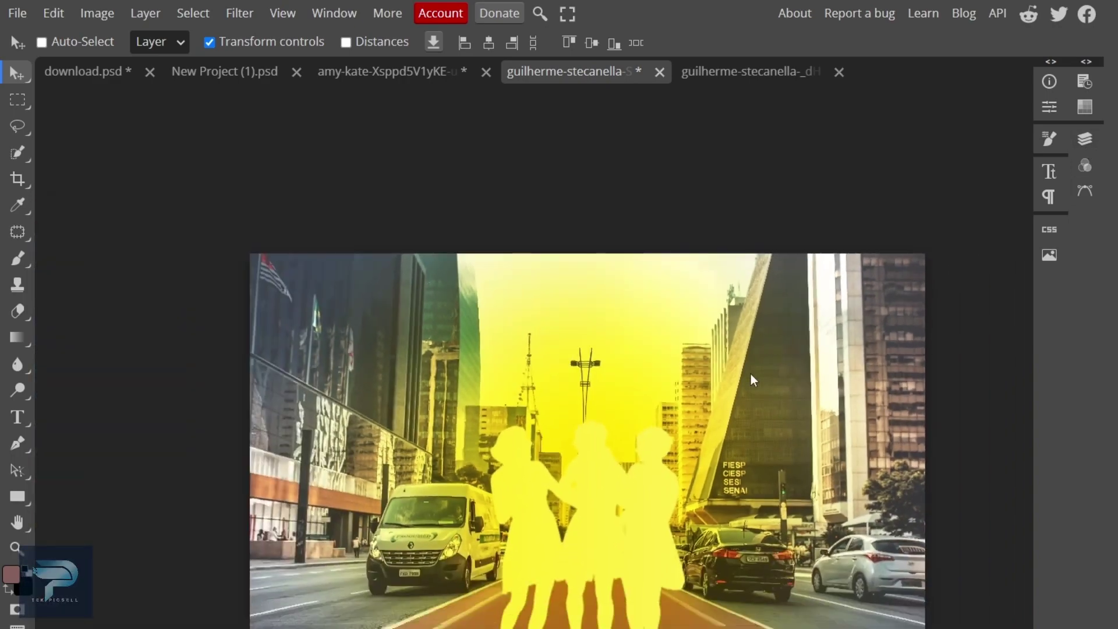
{"action": "left_click", "coordinate": [1084, 139]}
{"action": "left_click", "coordinate": [873, 113]}
{"action": "left_click", "coordinate": [861, 195]}
{"action": "scroll", "coordinate": [710, 429], "scroll_direction": "up", "scroll_amount": 3}
{"action": "scroll", "coordinate": [711, 429], "scroll_direction": "up", "scroll_amount": 2}
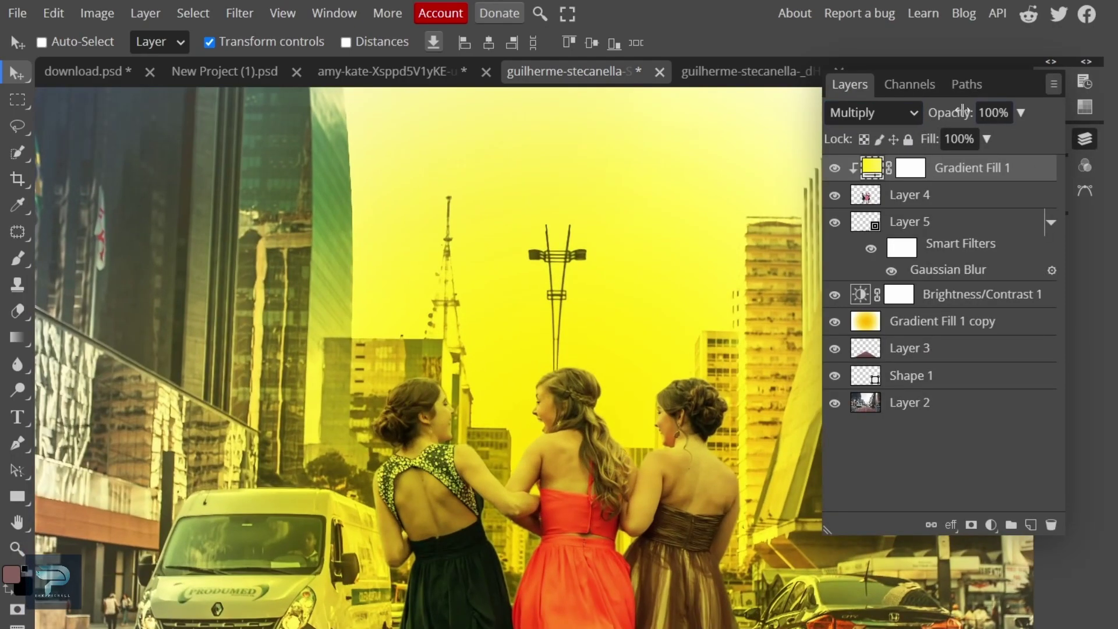
{"action": "left_click_drag", "start_coordinate": [875, 105], "coordinate": [880, 106]}
{"action": "scroll", "coordinate": [579, 379], "scroll_direction": "down", "scroll_amount": 5}
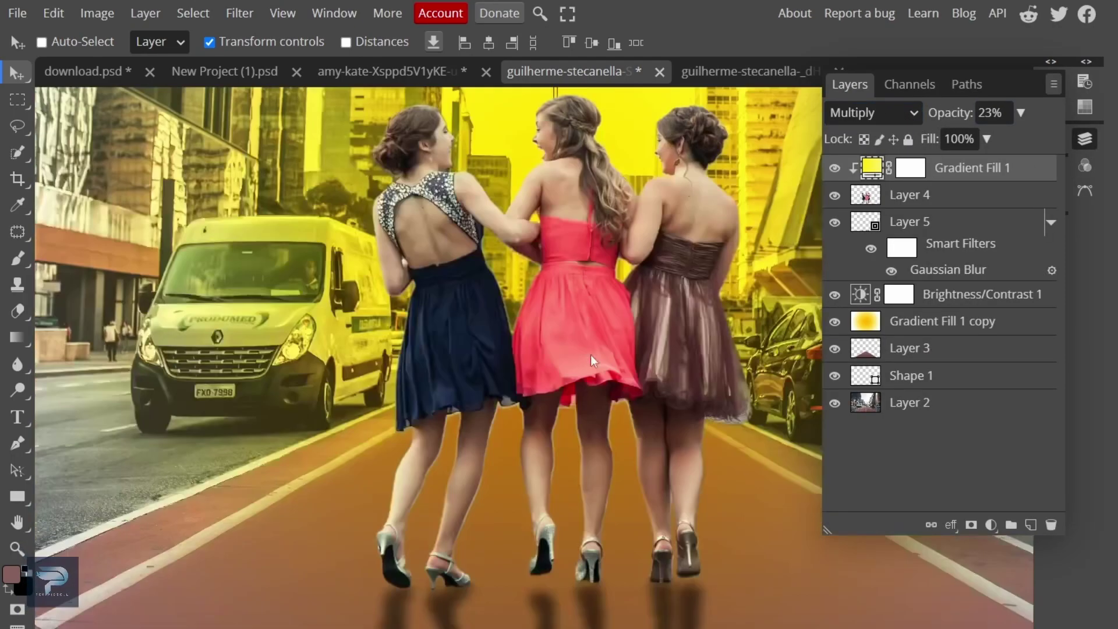
{"action": "scroll", "coordinate": [605, 349], "scroll_direction": "down", "scroll_amount": 3}
Choose the Gradient tool and change its starting colour stop to black, keeping the dark reddish-brown end stop
{"action": "left_click", "coordinate": [1084, 139]}
{"action": "left_click", "coordinate": [17, 337]}
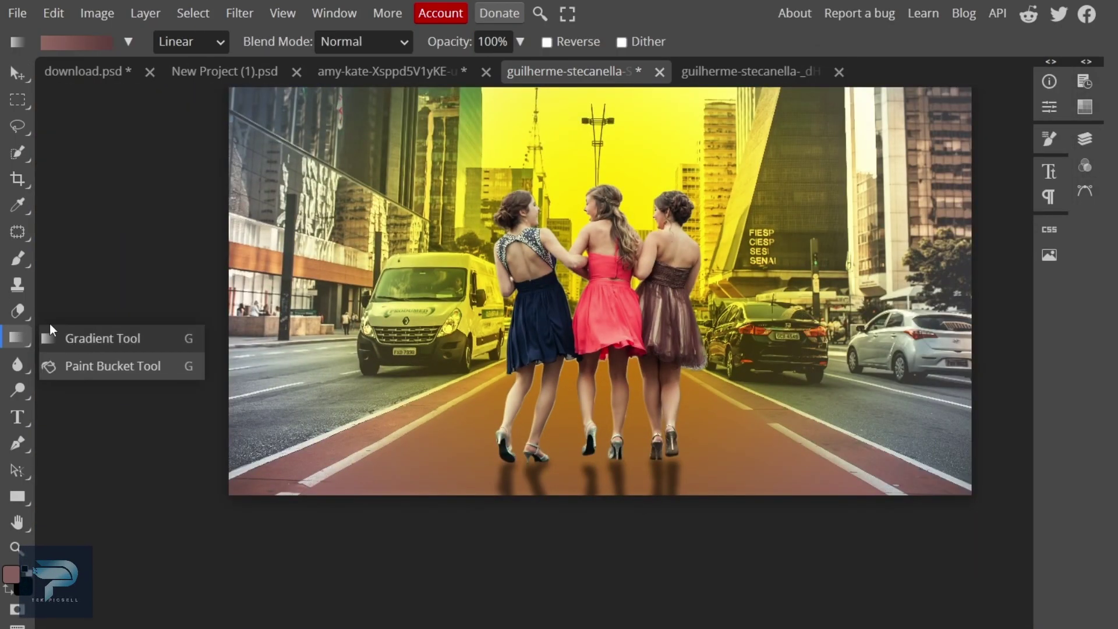
{"action": "left_click", "coordinate": [68, 330]}
{"action": "left_click", "coordinate": [76, 42]}
{"action": "double_click", "coordinate": [749, 336]}
{"action": "left_click_drag", "start_coordinate": [678, 126], "coordinate": [978, 49]}
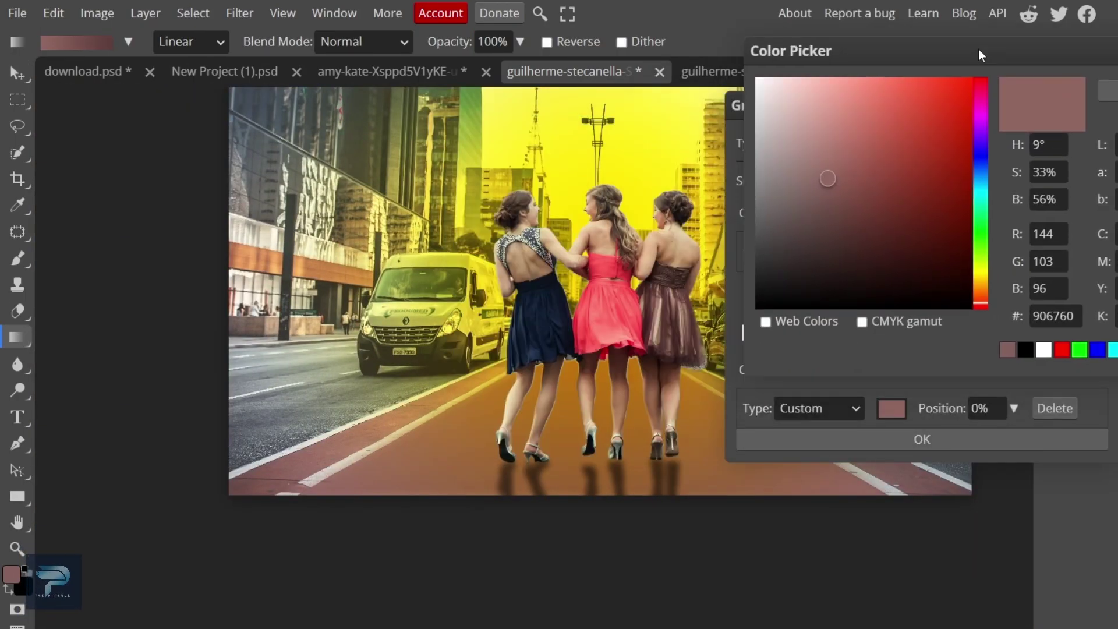
{"action": "left_click", "coordinate": [1111, 93]}
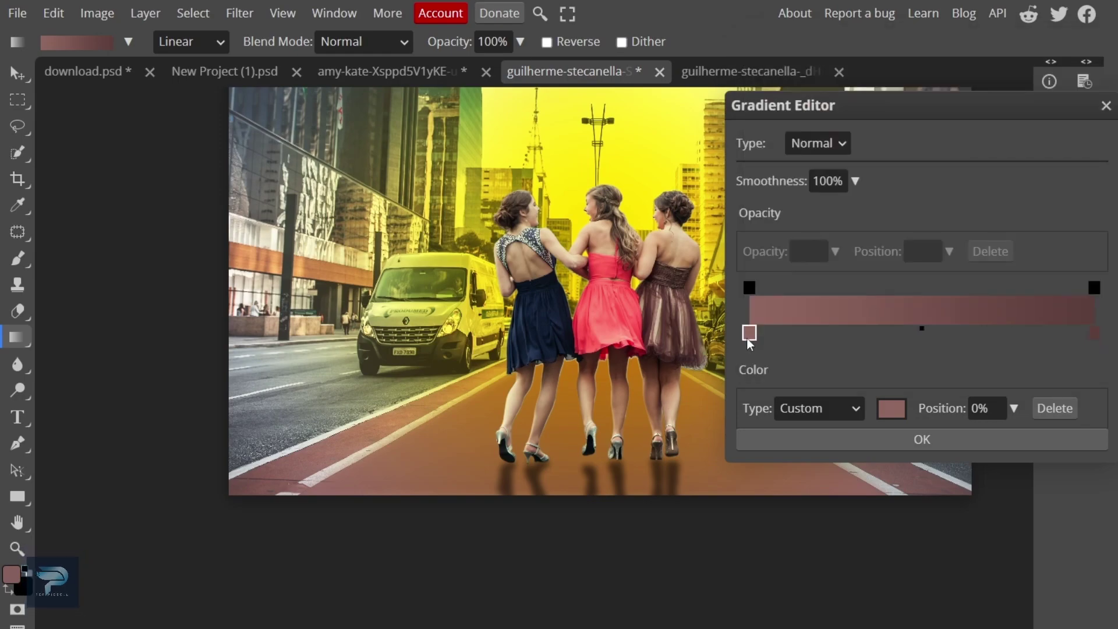
{"action": "left_click", "coordinate": [891, 407]}
{"action": "left_click", "coordinate": [756, 308]}
{"action": "left_click", "coordinate": [1109, 91]}
{"action": "left_click", "coordinate": [921, 439]}
{"action": "left_click", "coordinate": [751, 474]}
Fill a new layer with a linear black-to-brown gradient running upward from the bottom edge of the photo
{"action": "left_click", "coordinate": [1084, 139]}
{"action": "left_click", "coordinate": [1028, 525]}
{"action": "left_click", "coordinate": [701, 397]}
{"action": "left_click_drag", "start_coordinate": [626, 531], "coordinate": [617, 423]}
{"action": "key", "text": "ctrl+z"}
{"action": "key", "text": "ctrl+z"}
{"action": "left_click_drag", "start_coordinate": [639, 502], "coordinate": [634, 332]}
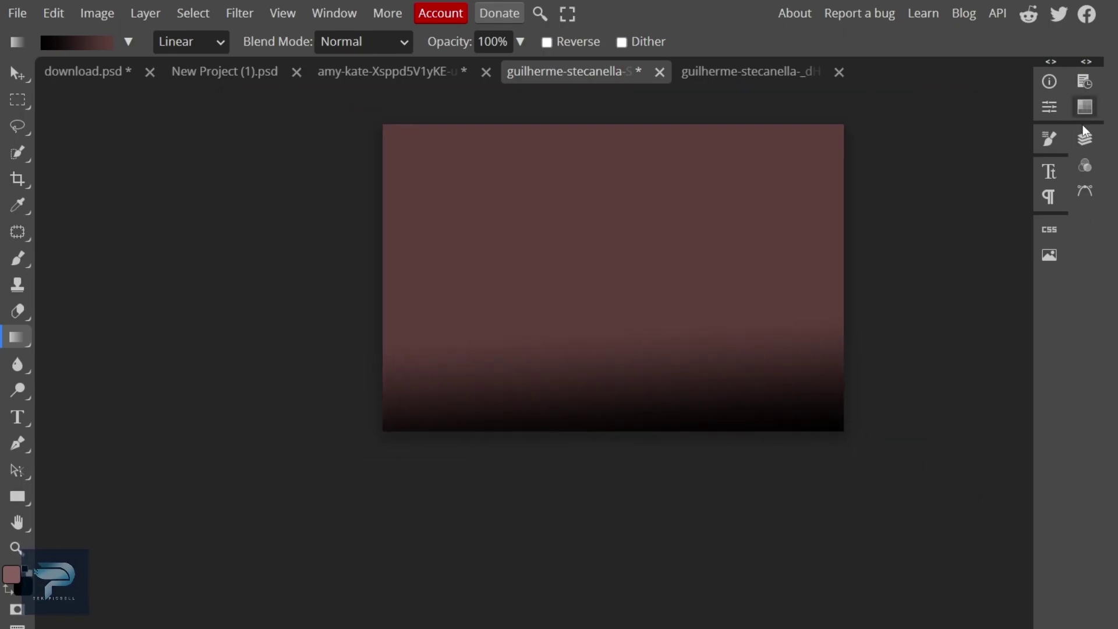
Set the black-to-brown gradient layer to Multiply and move it beneath the women's blurred shadow layer
{"action": "left_click", "coordinate": [1084, 139]}
{"action": "left_click", "coordinate": [874, 113]}
{"action": "left_click", "coordinate": [852, 198]}
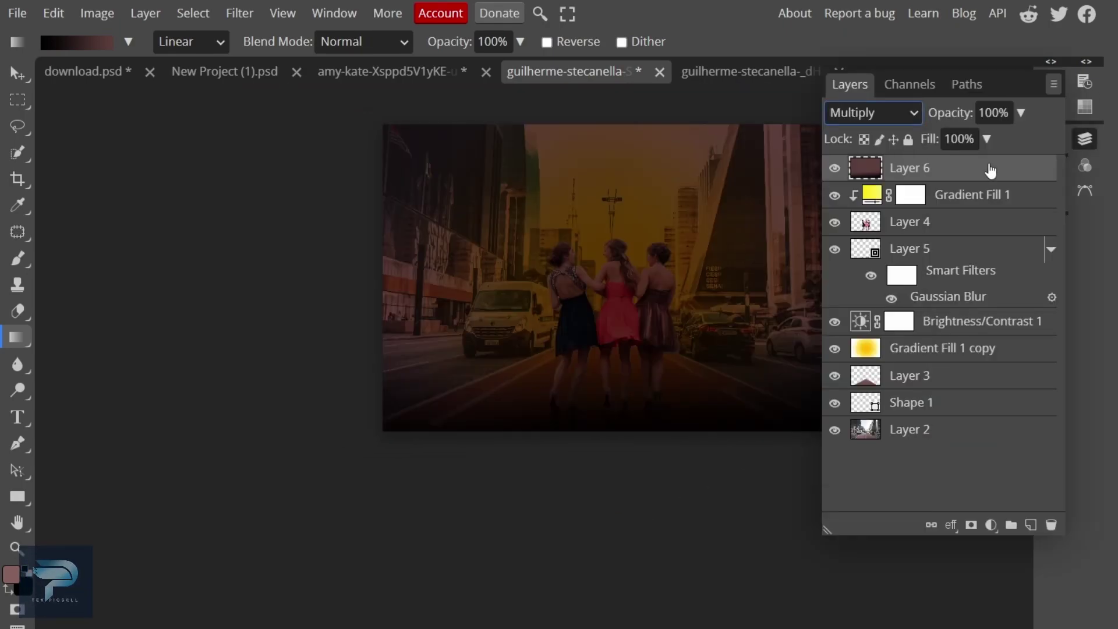
{"action": "left_click_drag", "start_coordinate": [968, 169], "coordinate": [909, 232]}
{"action": "left_click_drag", "start_coordinate": [908, 224], "coordinate": [920, 334]}
Try merging the Brightness/Contrast adjustment with the yellow gradient layer below it, and undo the merge
{"action": "left_click_drag", "start_coordinate": [949, 292], "coordinate": [906, 316]}
{"action": "left_click", "coordinate": [920, 361]}
{"action": "key", "text": "ctrl+e"}
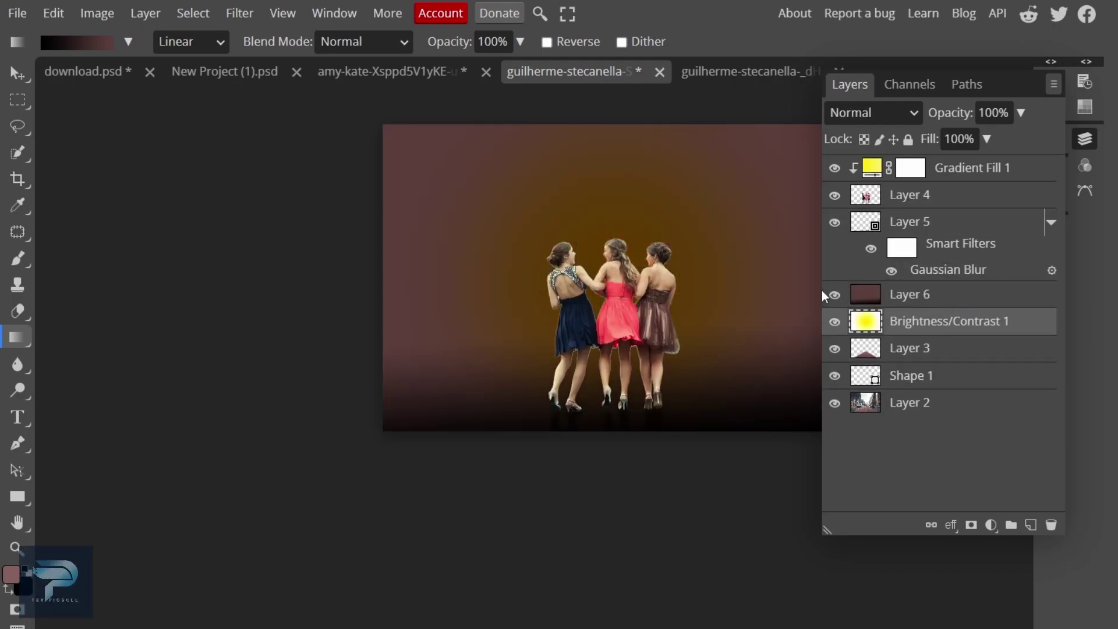
{"action": "key", "text": "ctrl+z"}
Move the dark Multiply gradient layer between the women's layer and their shadow, and lower its opacity
{"action": "scroll", "coordinate": [731, 249], "scroll_direction": "up", "scroll_amount": 2}
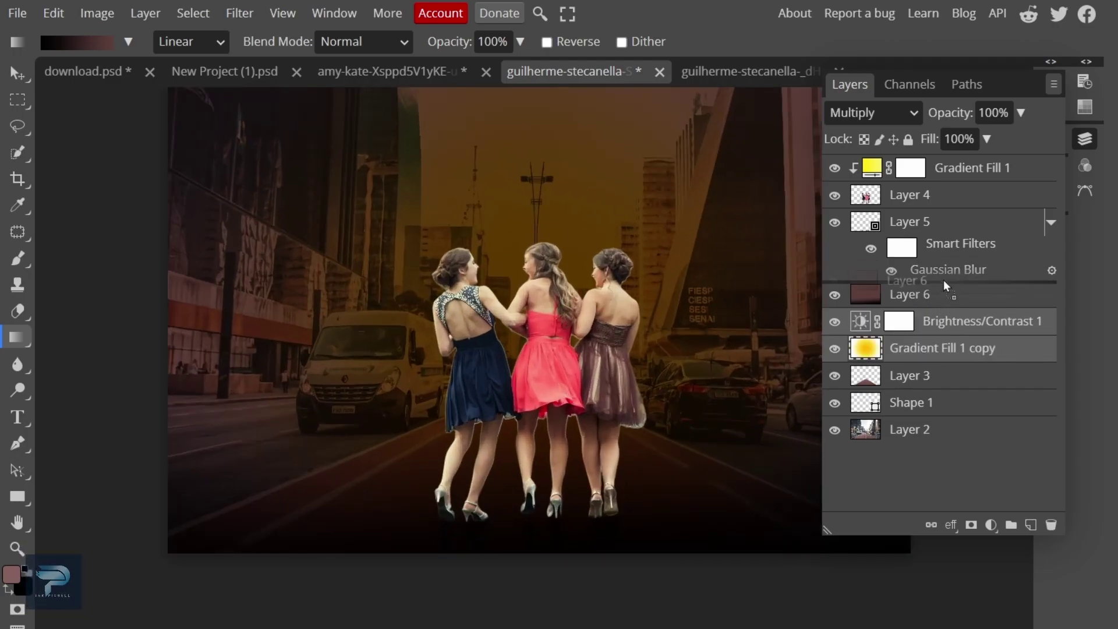
{"action": "left_click_drag", "start_coordinate": [945, 286], "coordinate": [956, 189]}
{"action": "left_click_drag", "start_coordinate": [952, 236], "coordinate": [952, 235]}
{"action": "scroll", "coordinate": [610, 317], "scroll_direction": "down", "scroll_amount": 2}
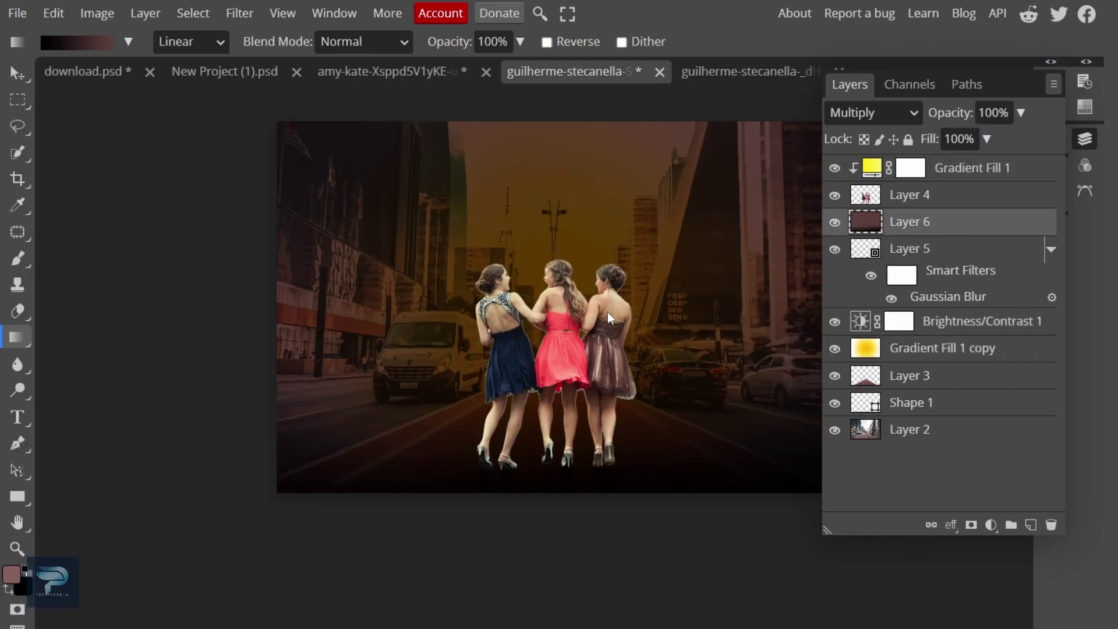
{"action": "left_click_drag", "start_coordinate": [955, 114], "coordinate": [868, 121]}
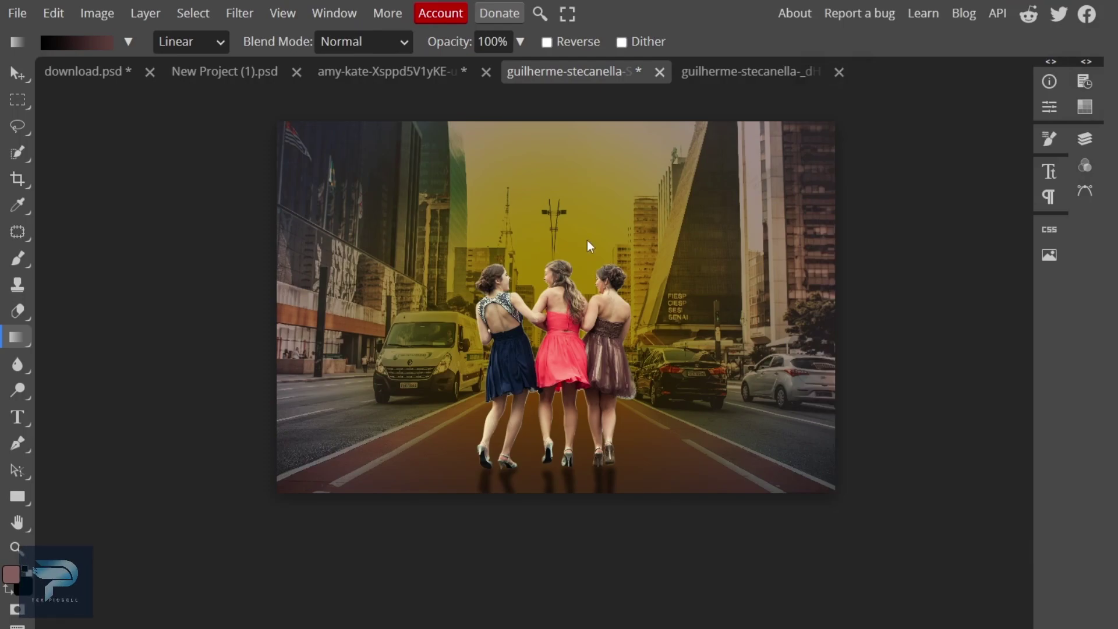
Erase the dark gradient from the sky and upper buildings with a very large soft eraser, size 4657
{"action": "left_click", "coordinate": [17, 311]}
{"action": "left_click", "coordinate": [18, 338]}
{"action": "right_click", "coordinate": [17, 338]}
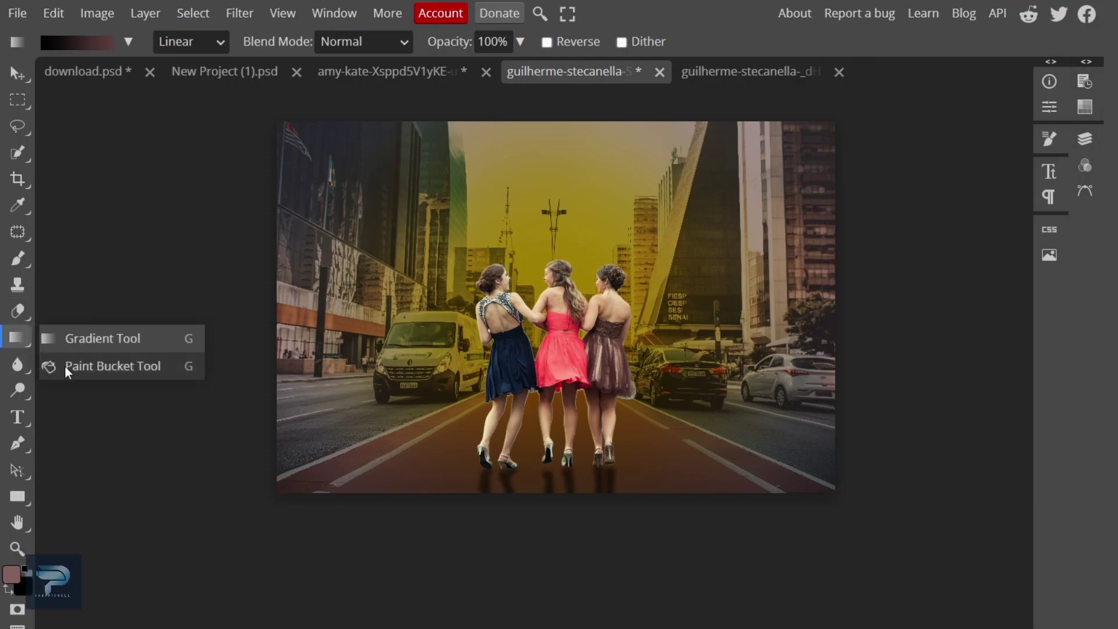
{"action": "left_click", "coordinate": [21, 312]}
{"action": "left_click", "coordinate": [1084, 139]}
{"action": "left_click", "coordinate": [1084, 140]}
{"action": "left_click_drag", "start_coordinate": [496, 283], "coordinate": [496, 227]}
{"action": "left_click_drag", "start_coordinate": [309, 130], "coordinate": [800, 143]}
{"action": "left_click_drag", "start_coordinate": [353, 237], "coordinate": [449, 238]}
{"action": "left_click_drag", "start_coordinate": [310, 242], "coordinate": [397, 245]}
{"action": "left_click_drag", "start_coordinate": [324, 221], "coordinate": [753, 197]}
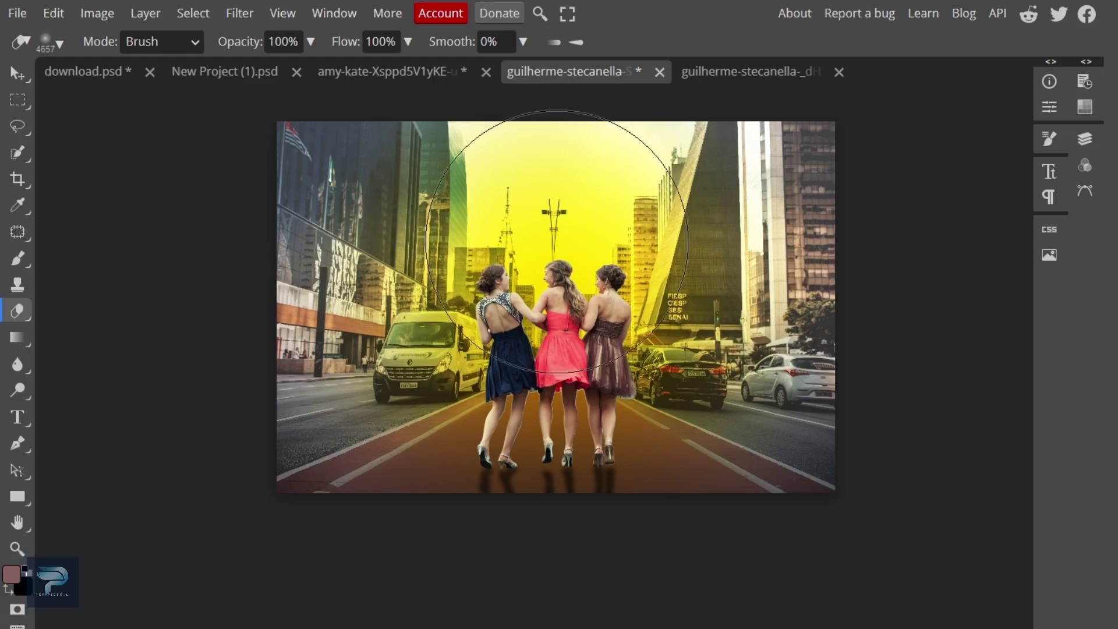
Choose the Brush tool and add a new empty layer above the women's layer
{"action": "scroll", "coordinate": [557, 280], "scroll_direction": "up", "scroll_amount": 6}
{"action": "scroll", "coordinate": [492, 201], "scroll_direction": "down", "scroll_amount": 5}
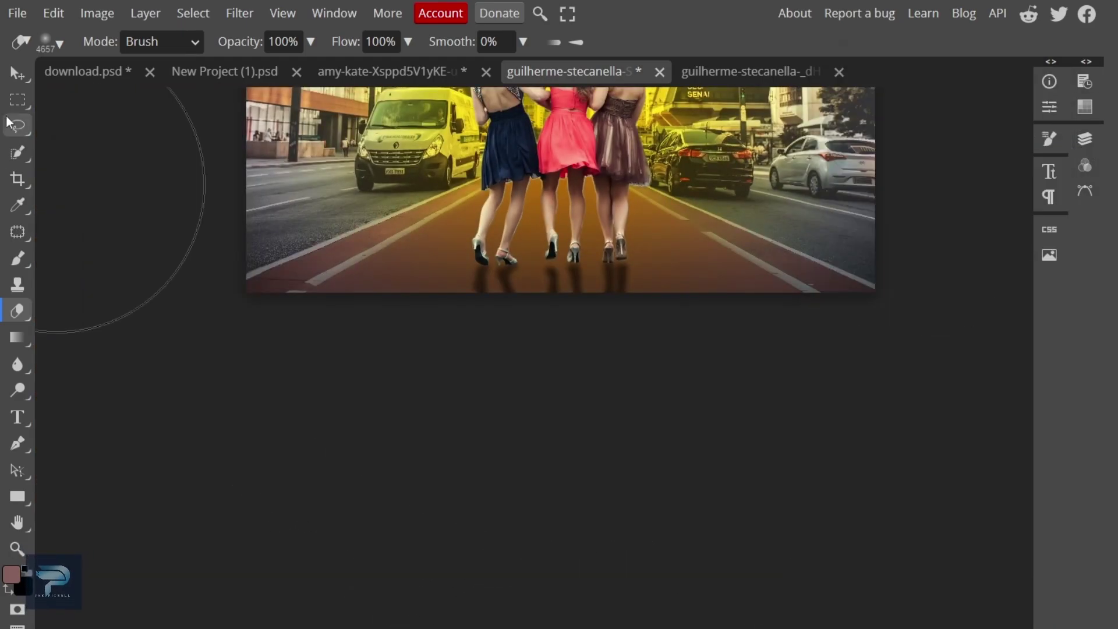
{"action": "left_click", "coordinate": [17, 258]}
{"action": "scroll", "coordinate": [534, 295], "scroll_direction": "up", "scroll_amount": 4}
{"action": "mouse_move", "coordinate": [1085, 138]}
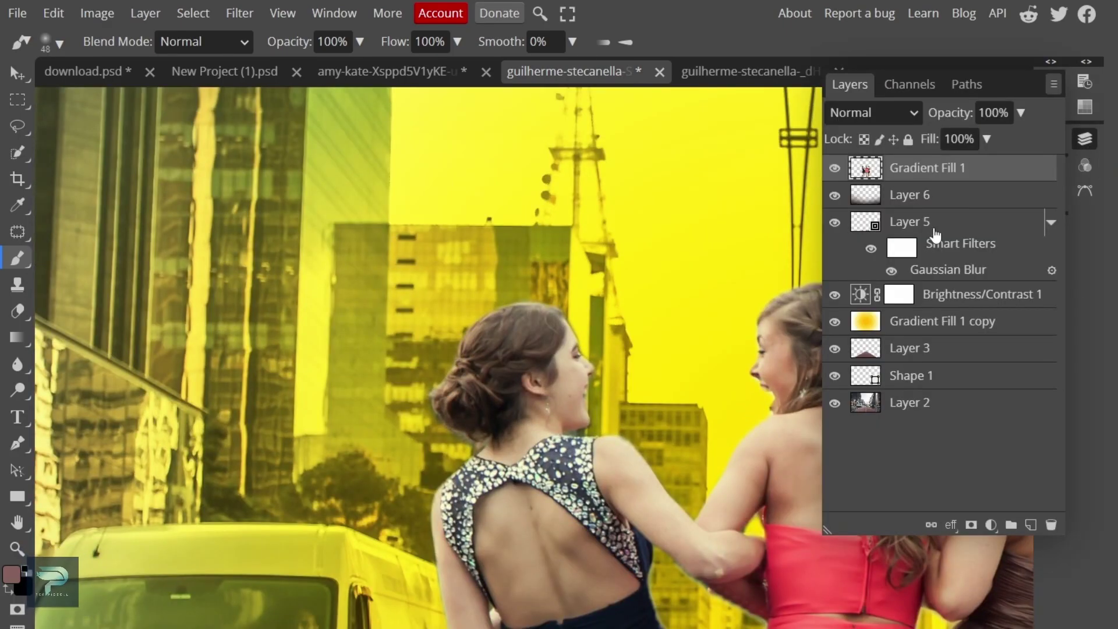
{"action": "left_click", "coordinate": [1030, 524]}
Try to clip the new empty layer to the women's layer
{"action": "left_click", "coordinate": [842, 174], "text": "alt"}
{"action": "left_click", "coordinate": [843, 176], "text": "alt"}
{"action": "right_click", "coordinate": [886, 186]}
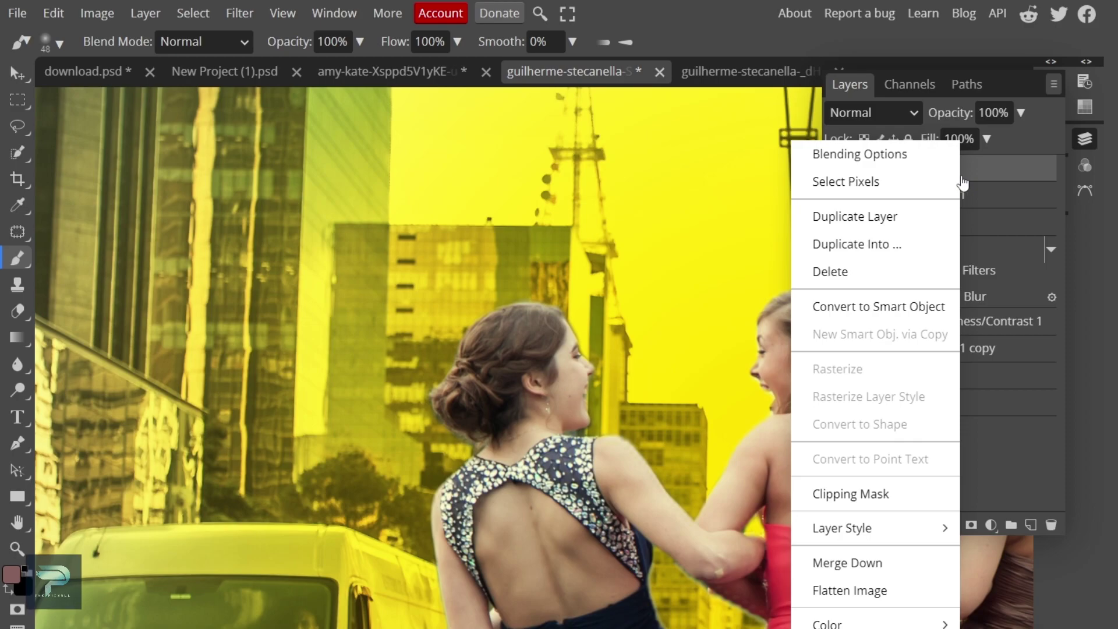
{"action": "double_click", "coordinate": [1002, 183], "text": "alt"}
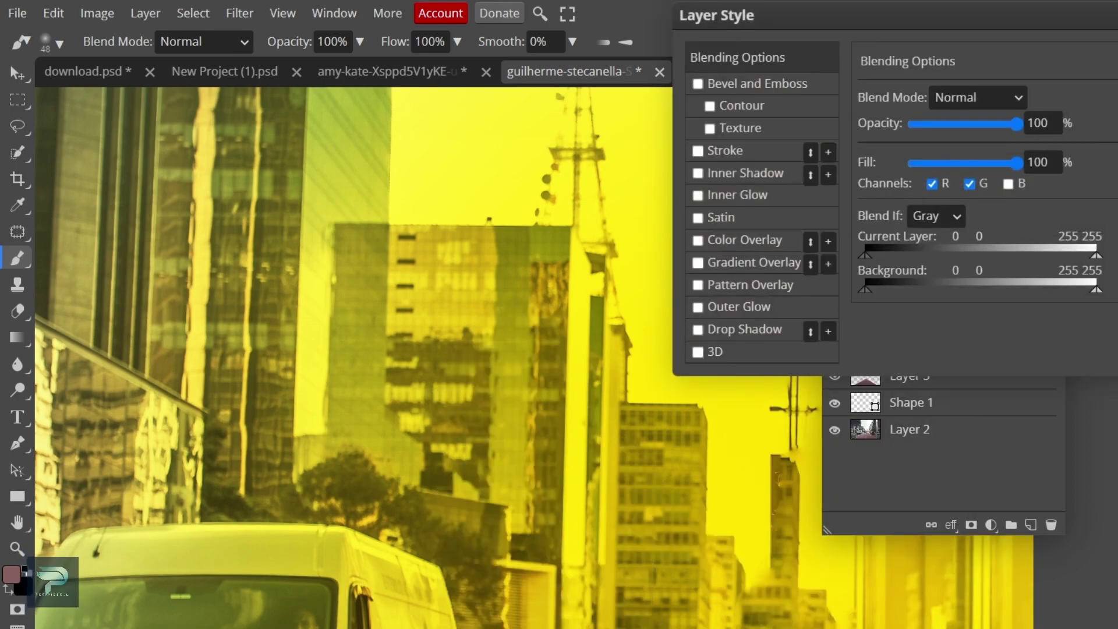
{"action": "key", "text": "Escape"}
{"action": "left_click", "coordinate": [964, 182], "text": "alt"}
{"action": "left_click", "coordinate": [964, 179]}
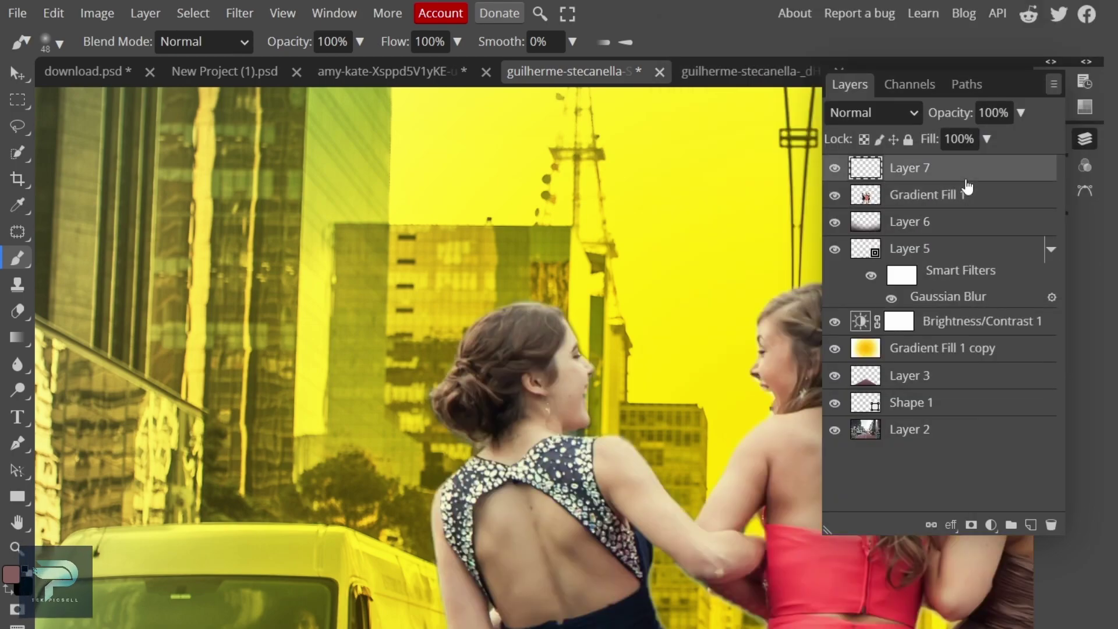
{"action": "double_click", "coordinate": [967, 182]}
{"action": "key", "text": "Escape"}
{"action": "left_click", "coordinate": [943, 186]}
{"action": "double_click", "coordinate": [942, 181]}
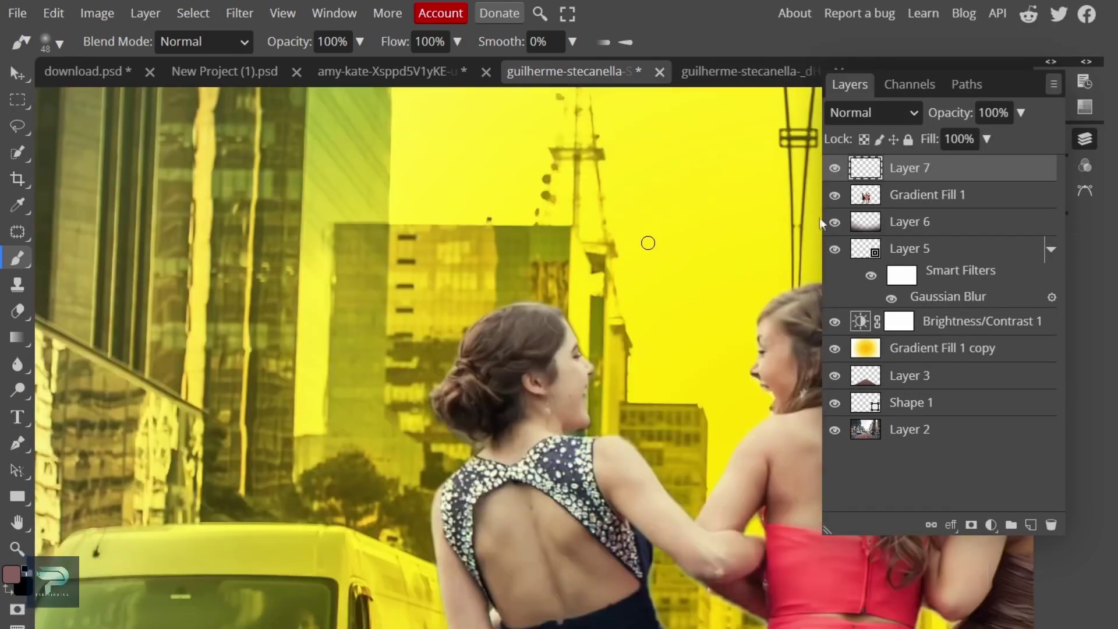
{"action": "key", "text": "super"}
{"action": "key", "text": "super"}
Clip the new empty layer to the women's layer and set its blend mode to Color Dodge
{"action": "left_click", "coordinate": [859, 200], "text": "alt"}
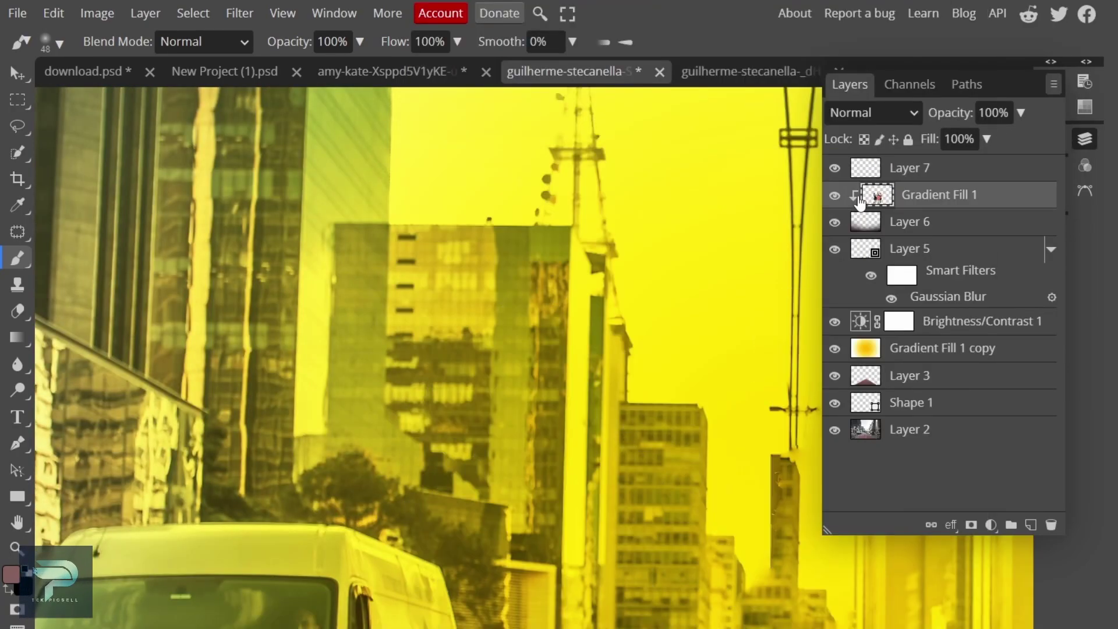
{"action": "left_click", "coordinate": [860, 200], "text": "alt"}
{"action": "left_click", "coordinate": [854, 179], "text": "alt"}
{"action": "left_click", "coordinate": [901, 119]}
{"action": "left_click", "coordinate": [862, 270]}
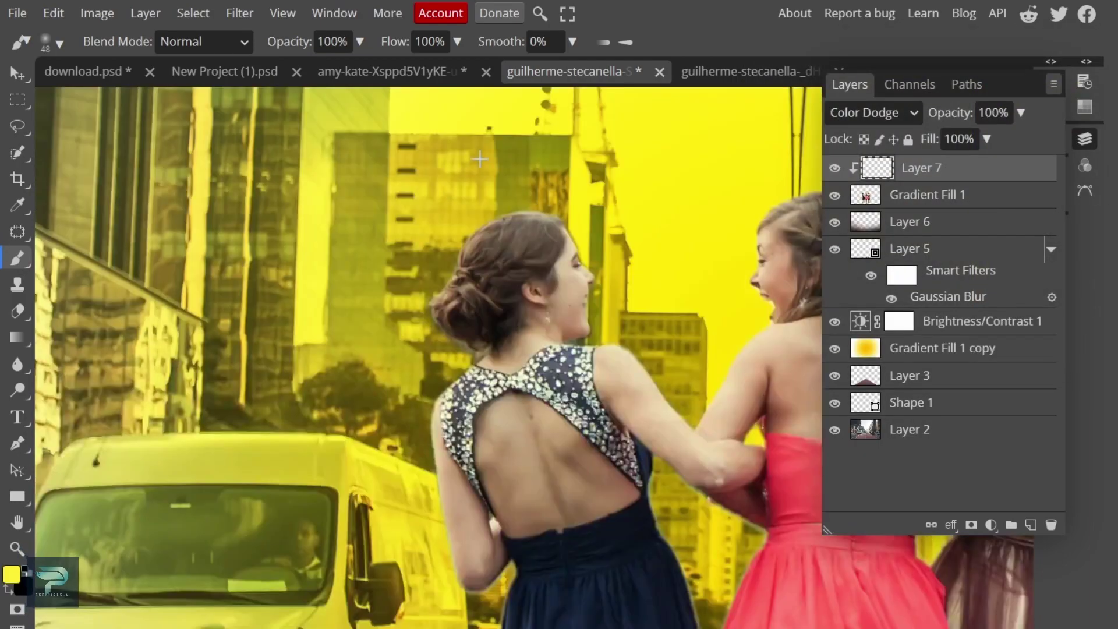
Try a yellow rim-light stroke over the hair of the woman in the navy dress, and undo it
{"action": "left_click", "coordinate": [518, 218]}
{"action": "left_click_drag", "start_coordinate": [589, 246], "coordinate": [482, 247]}
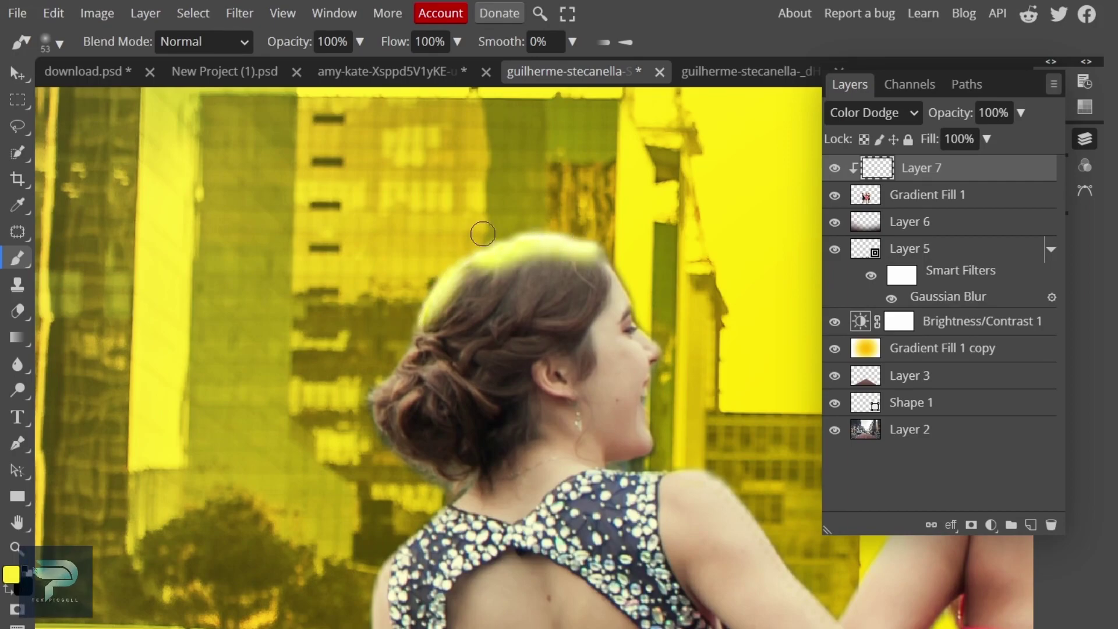
{"action": "scroll", "coordinate": [588, 241], "scroll_direction": "down", "scroll_amount": 4}
{"action": "scroll", "coordinate": [722, 233], "scroll_direction": "up", "scroll_amount": 4}
{"action": "key", "text": "ctrl+z"}
Paint a thin yellow rim light along the navy-dressed woman's hair and face with a size 38 brush
{"action": "scroll", "coordinate": [675, 148], "scroll_direction": "down", "scroll_amount": 2}
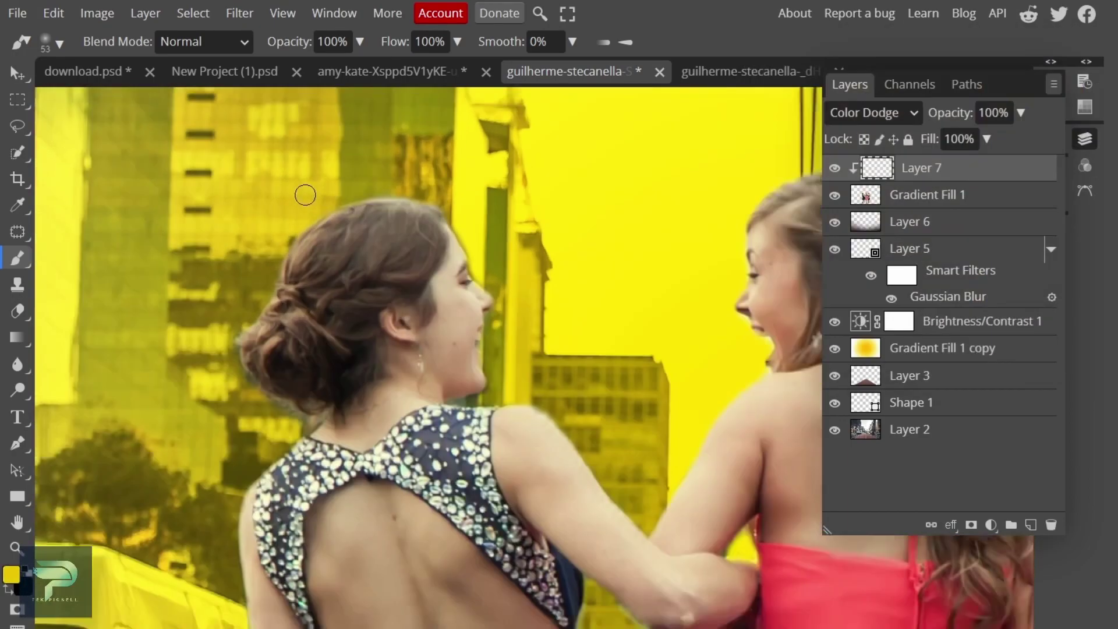
{"action": "scroll", "coordinate": [326, 180], "scroll_direction": "up", "scroll_amount": 3}
{"action": "left_click", "coordinate": [364, 177]}
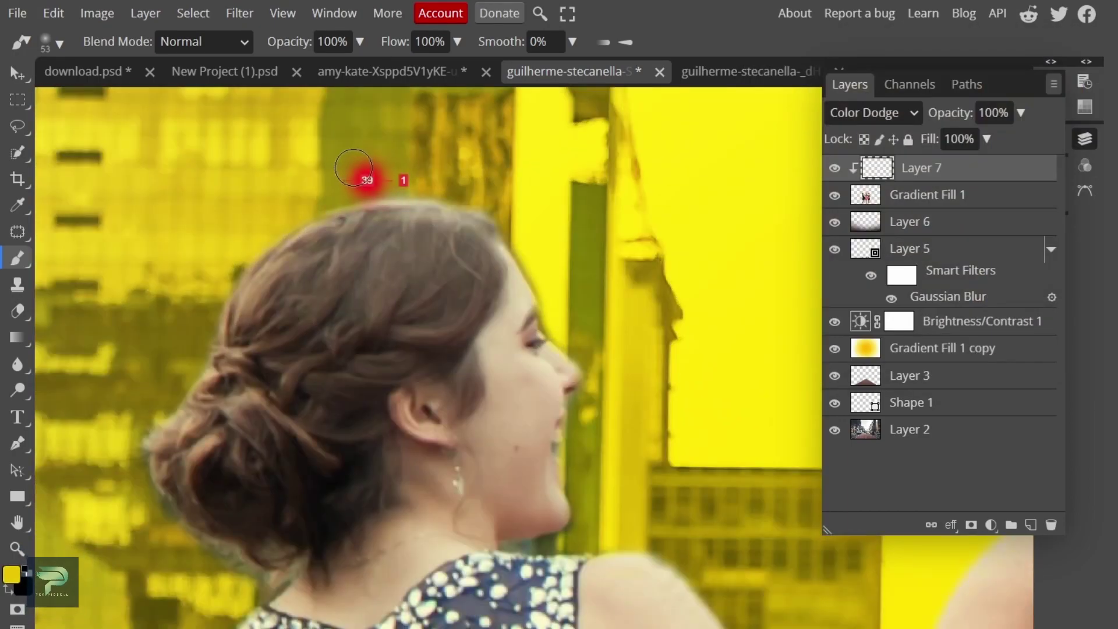
{"action": "left_click_drag", "start_coordinate": [356, 169], "coordinate": [353, 170]}
{"action": "scroll", "coordinate": [364, 187], "scroll_direction": "up", "scroll_amount": 1}
{"action": "mouse_move", "coordinate": [162, 367]}
{"action": "left_mouse_down"}
{"action": "mouse_move", "coordinate": [188, 307]}
{"action": "mouse_move", "coordinate": [270, 231]}
{"action": "mouse_move", "coordinate": [403, 201]}
{"action": "mouse_move", "coordinate": [514, 219]}
{"action": "left_mouse_up"}
{"action": "scroll", "coordinate": [599, 236], "scroll_direction": "down", "scroll_amount": 4}
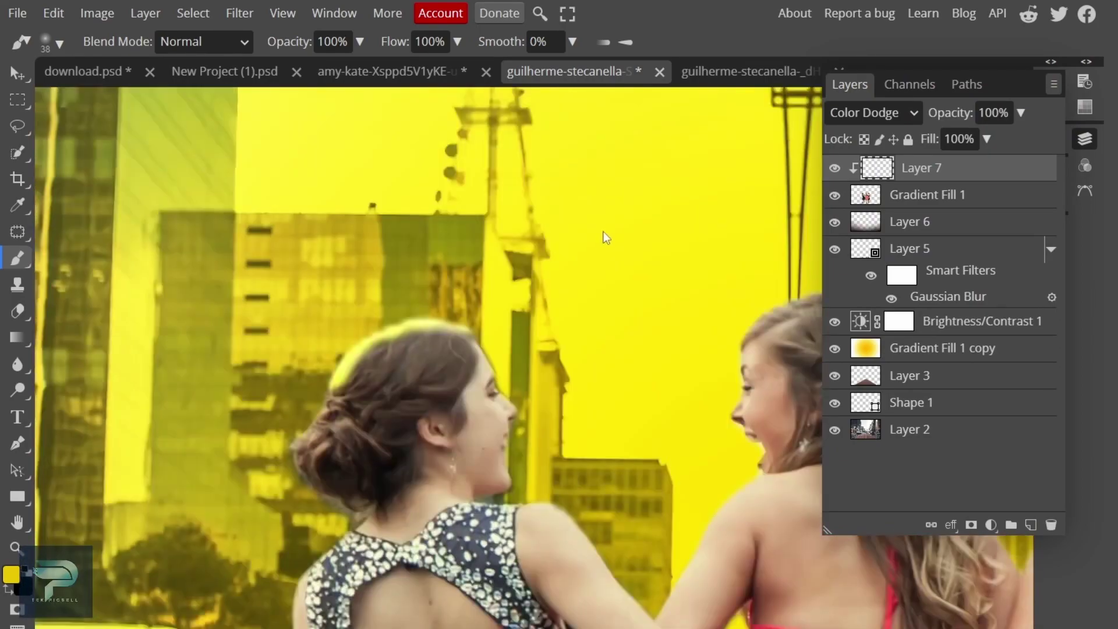
{"action": "scroll", "coordinate": [600, 241], "scroll_direction": "up", "scroll_amount": 4}
{"action": "mouse_move", "coordinate": [256, 357]}
{"action": "left_mouse_down"}
{"action": "mouse_move", "coordinate": [357, 262]}
{"action": "mouse_move", "coordinate": [634, 203]}
{"action": "left_mouse_up"}
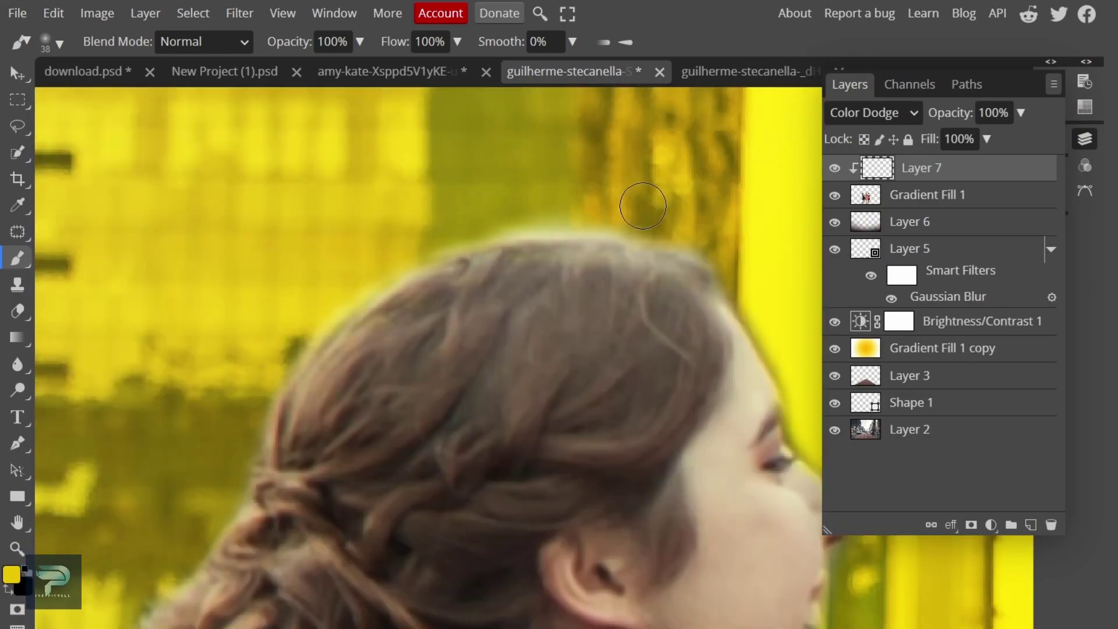
{"action": "left_click_drag", "start_coordinate": [793, 331], "coordinate": [385, 216]}
Paint the yellow rim light along the navy-dressed woman's shoulder, outer arm and dress edge
{"action": "scroll", "coordinate": [385, 198], "scroll_direction": "down", "scroll_amount": 4}
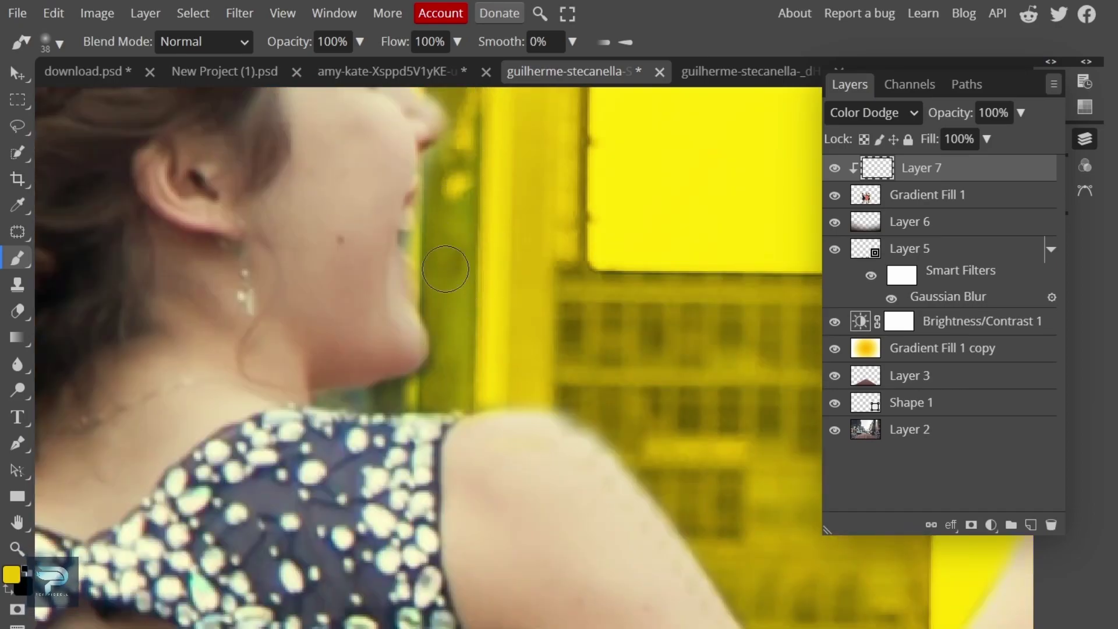
{"action": "scroll", "coordinate": [801, 390], "scroll_direction": "down", "scroll_amount": 5}
{"action": "scroll", "coordinate": [541, 286], "scroll_direction": "up", "scroll_amount": 5}
{"action": "scroll", "coordinate": [558, 348], "scroll_direction": "down", "scroll_amount": 3}
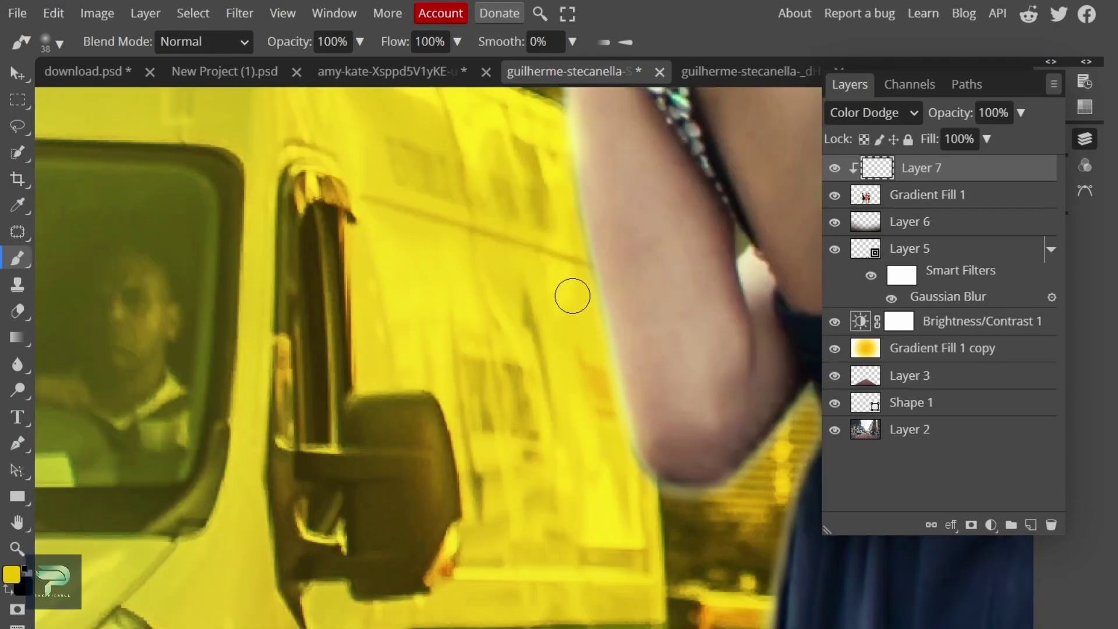
{"action": "scroll", "coordinate": [550, 180], "scroll_direction": "down", "scroll_amount": 5}
{"action": "scroll", "coordinate": [669, 259], "scroll_direction": "up", "scroll_amount": 3}
{"action": "scroll", "coordinate": [667, 382], "scroll_direction": "down", "scroll_amount": 3}
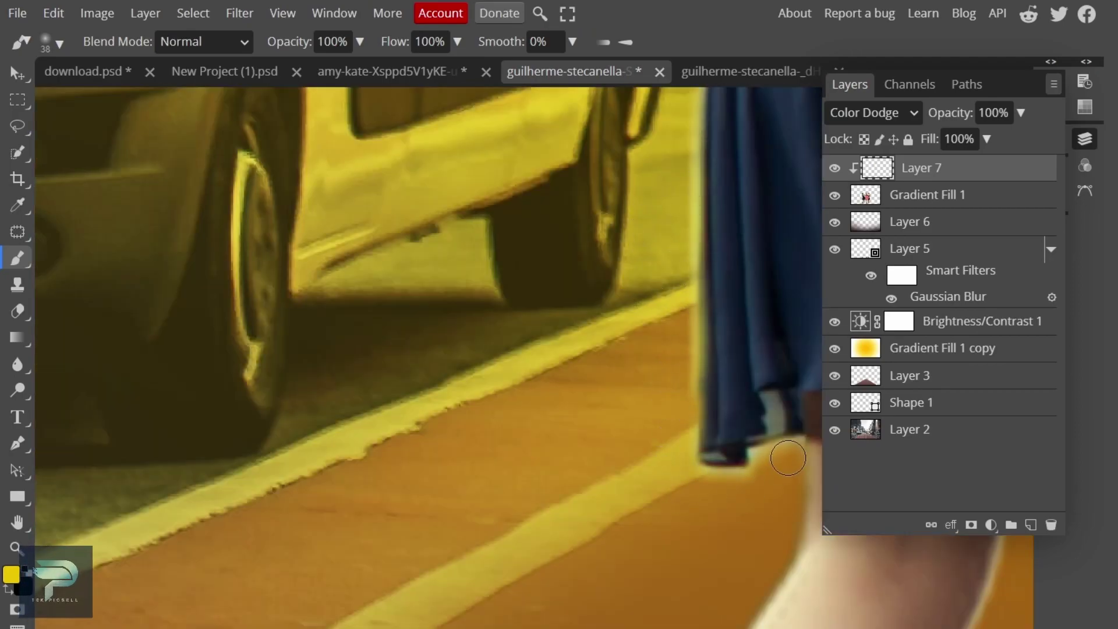
Continue the yellow rim light down the navy-dressed woman's legs and along the inner leg edges
{"action": "scroll", "coordinate": [788, 458], "scroll_direction": "down", "scroll_amount": 6}
{"action": "scroll", "coordinate": [671, 384], "scroll_direction": "down", "scroll_amount": 5}
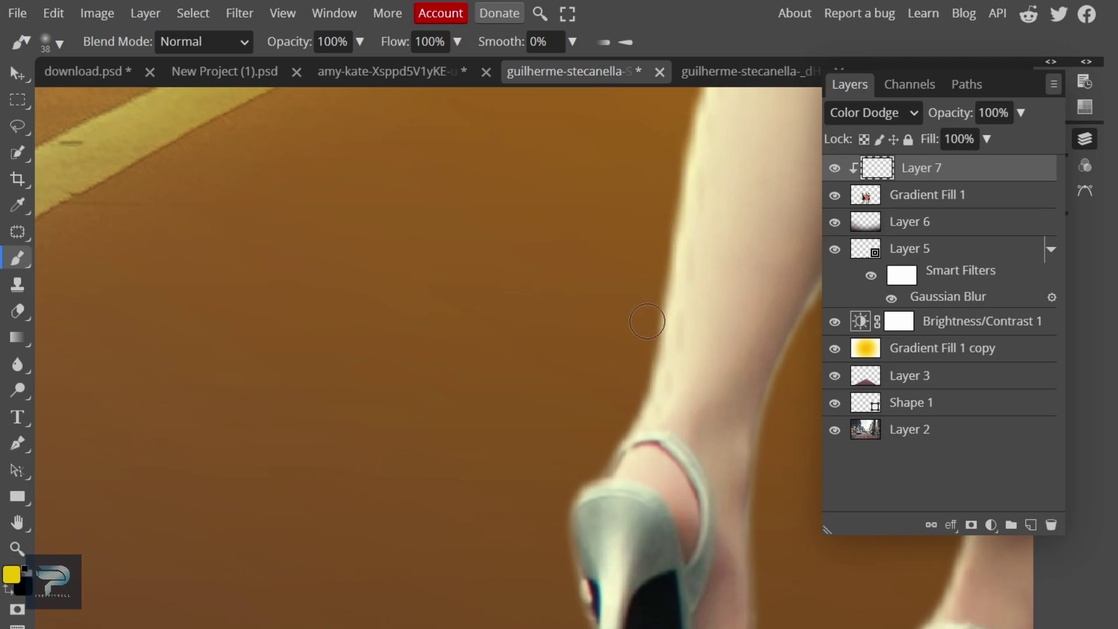
{"action": "left_click_drag", "start_coordinate": [655, 315], "coordinate": [635, 366]}
{"action": "scroll", "coordinate": [638, 350], "scroll_direction": "down", "scroll_amount": 3}
{"action": "scroll", "coordinate": [611, 148], "scroll_direction": "up", "scroll_amount": 3}
{"action": "scroll", "coordinate": [611, 148], "scroll_direction": "up", "scroll_amount": 1}
{"action": "left_click_drag", "start_coordinate": [578, 166], "coordinate": [611, 163]}
{"action": "scroll", "coordinate": [605, 157], "scroll_direction": "down", "scroll_amount": 1}
{"action": "left_click_drag", "start_coordinate": [580, 113], "coordinate": [587, 132]}
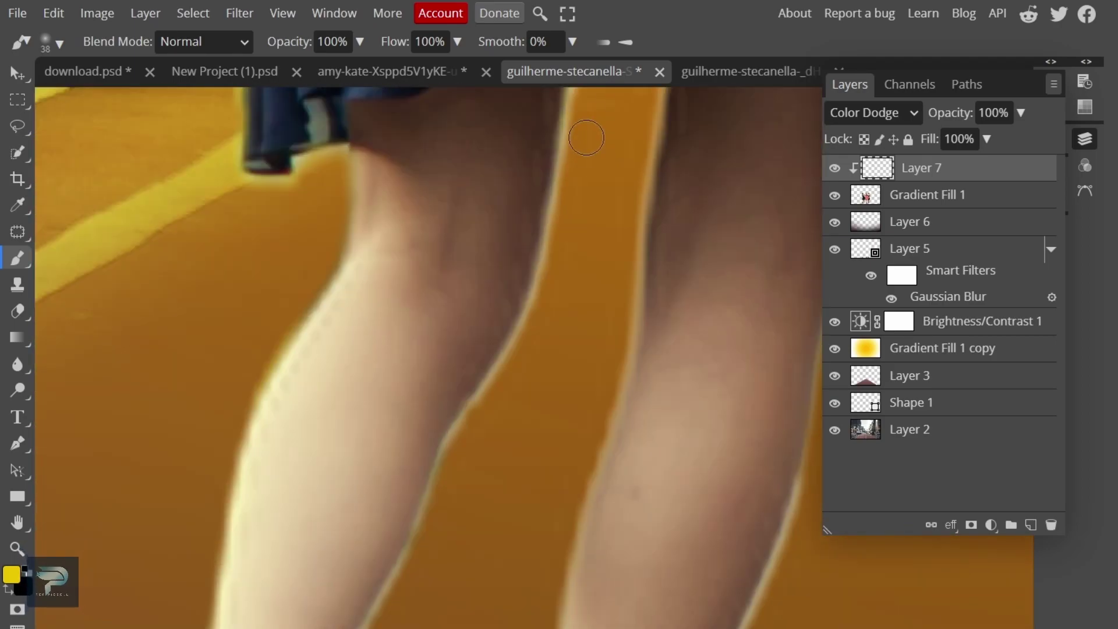
{"action": "scroll", "coordinate": [552, 312], "scroll_direction": "down", "scroll_amount": 8}
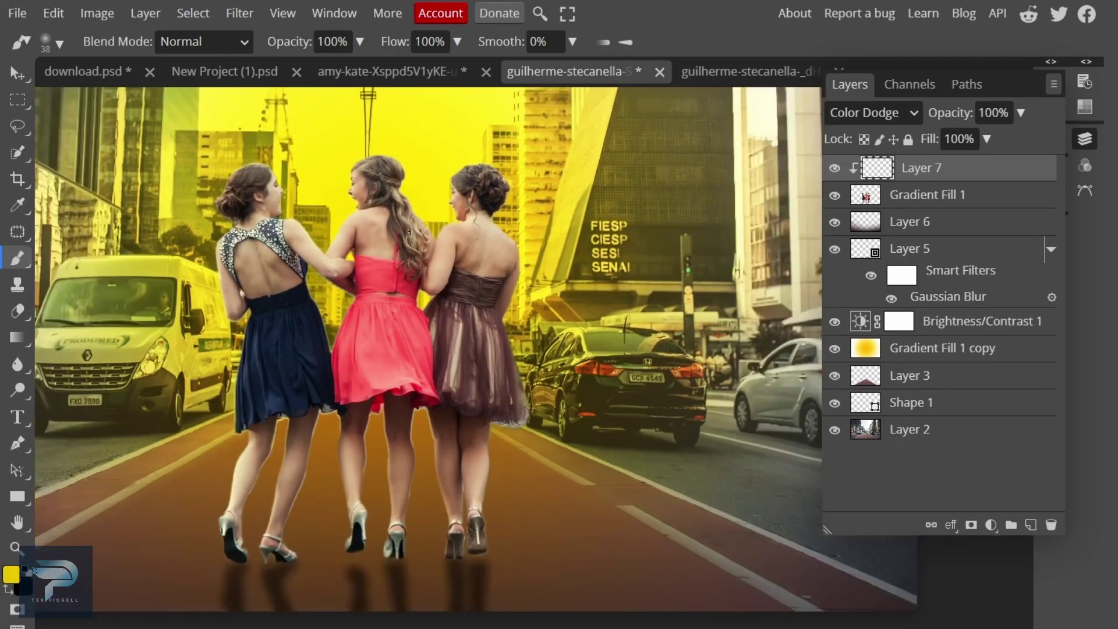
Clip a Brightness/Contrast adjustment to the women's Gradient Fill 1 layer, slightly lowering the brightness and raising the contrast
{"action": "left_click", "coordinate": [904, 192]}
{"action": "left_click", "coordinate": [991, 525]}
{"action": "left_click", "coordinate": [1024, 105]}
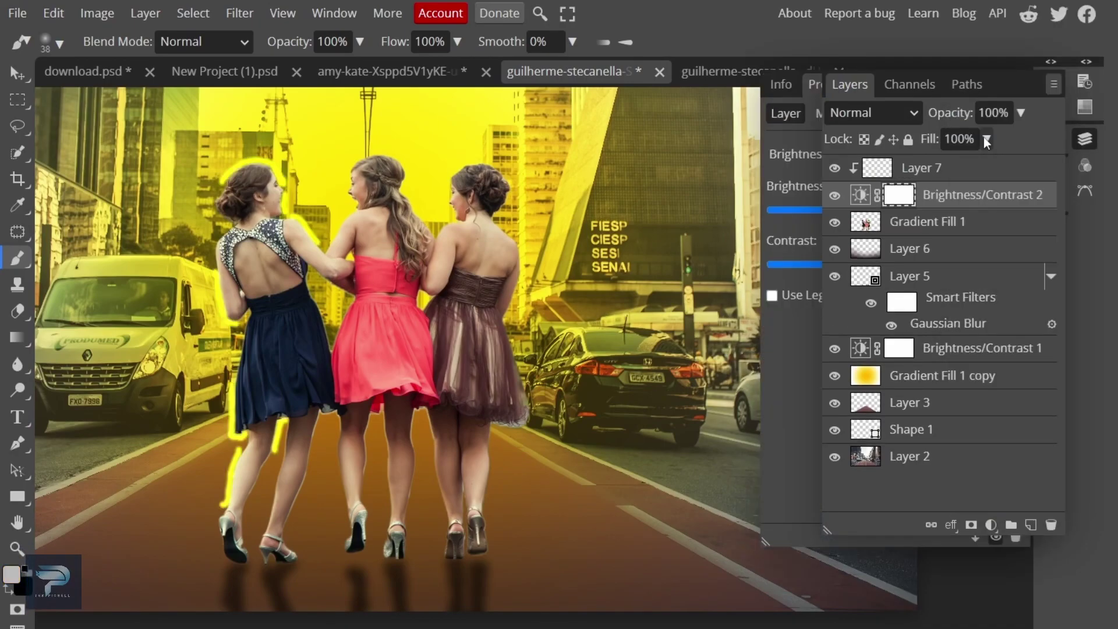
{"action": "left_click", "coordinate": [774, 338]}
{"action": "left_click", "coordinate": [974, 537]}
{"action": "left_click_drag", "start_coordinate": [853, 209], "coordinate": [839, 211]}
{"action": "left_click_drag", "start_coordinate": [891, 264], "coordinate": [938, 271]}
{"action": "left_click", "coordinate": [1087, 108]}
{"action": "left_click", "coordinate": [1086, 107]}
{"action": "left_click", "coordinate": [1049, 109]}
{"action": "scroll", "coordinate": [670, 355], "scroll_direction": "down", "scroll_amount": 12}
{"action": "scroll", "coordinate": [568, 417], "scroll_direction": "up", "scroll_amount": 11}
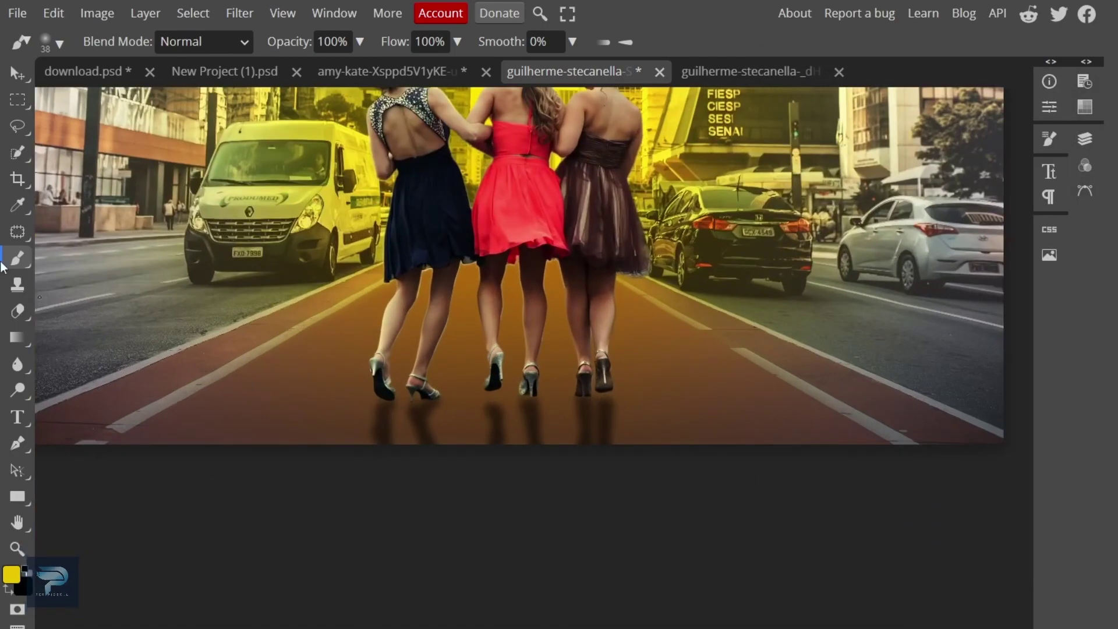
Add a new layer at the top of the stack and draw a wide elliptical selection over the street foreground and feet
{"action": "right_click", "coordinate": [17, 99]}
{"action": "left_click", "coordinate": [63, 125]}
{"action": "scroll", "coordinate": [324, 373], "scroll_direction": "down", "scroll_amount": 7}
{"action": "scroll", "coordinate": [372, 347], "scroll_direction": "up", "scroll_amount": 2}
{"action": "left_click_drag", "start_coordinate": [271, 363], "coordinate": [1013, 537]}
{"action": "left_click", "coordinate": [695, 479]}
{"action": "key", "text": "ctrl+shift+z"}
{"action": "left_click", "coordinate": [1084, 138]}
{"action": "left_click", "coordinate": [967, 178]}
{"action": "key", "text": "ctrl+shift+n"}
{"action": "left_click_drag", "start_coordinate": [230, 372], "coordinate": [995, 551]}
{"action": "left_click", "coordinate": [1085, 138]}
{"action": "left_click_drag", "start_coordinate": [659, 426], "coordinate": [642, 428]}
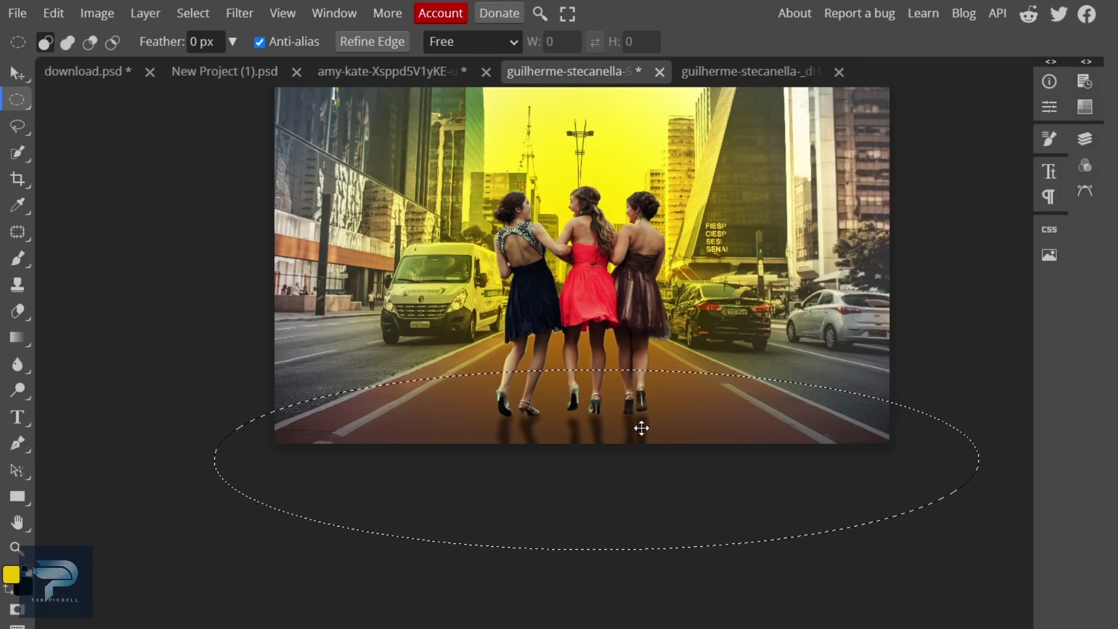
Fill the elliptical selection with a vertical linear black-to-transparent gradient at 100% opacity
{"action": "left_click", "coordinate": [14, 343]}
{"action": "left_click", "coordinate": [123, 43]}
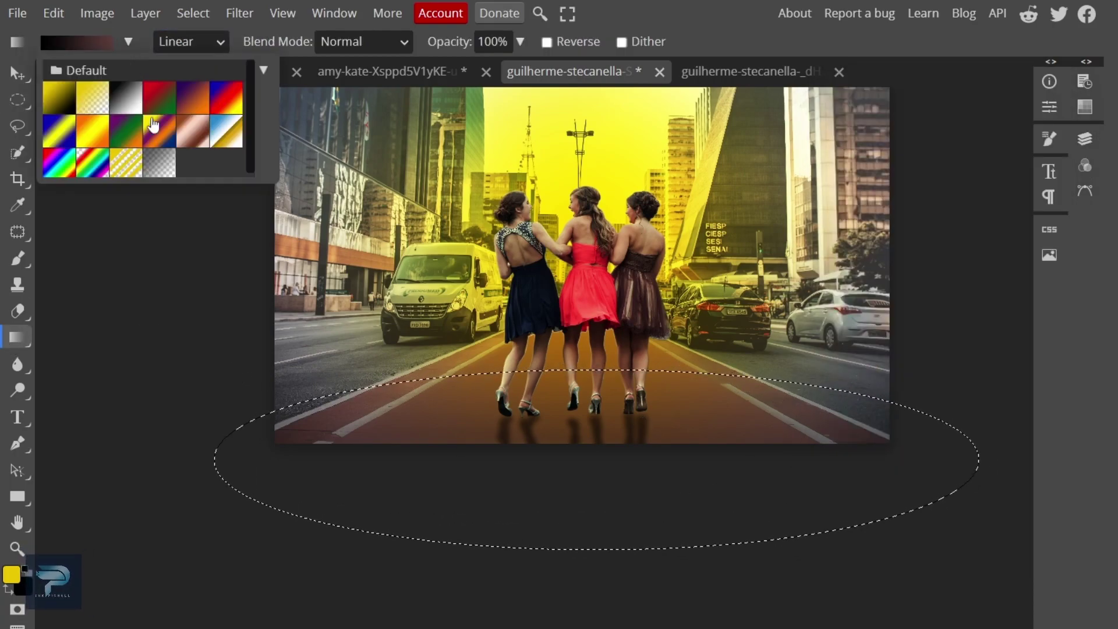
{"action": "left_click", "coordinate": [131, 44]}
{"action": "left_click_drag", "start_coordinate": [586, 328], "coordinate": [582, 500]}
{"action": "left_click", "coordinate": [1084, 140]}
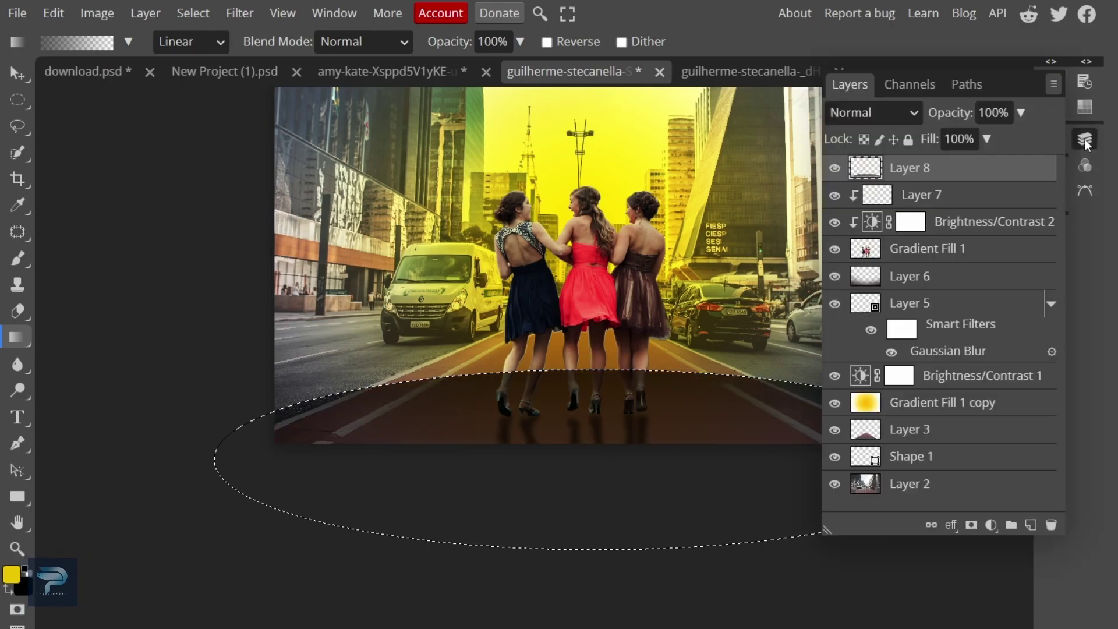
Deselect the ellipse, soften the dark foreground gradient with a Gaussian Blur, and nudge it into position
{"action": "left_click", "coordinate": [18, 100]}
{"action": "left_click", "coordinate": [525, 194]}
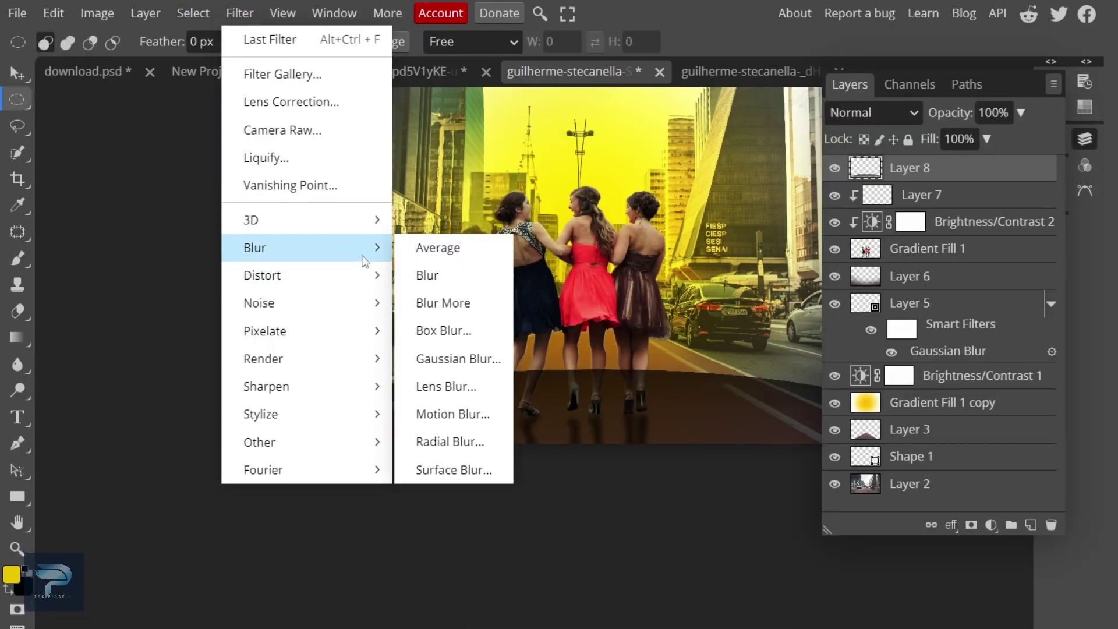
{"action": "left_click", "coordinate": [472, 357]}
{"action": "left_click", "coordinate": [734, 117]}
{"action": "left_click", "coordinate": [930, 94]}
{"action": "key", "text": "v"}
{"action": "right_click", "coordinate": [568, 410]}
{"action": "left_click", "coordinate": [53, 13]}
{"action": "mouse_move", "coordinate": [175, 457]}
{"action": "left_click", "coordinate": [312, 623]}
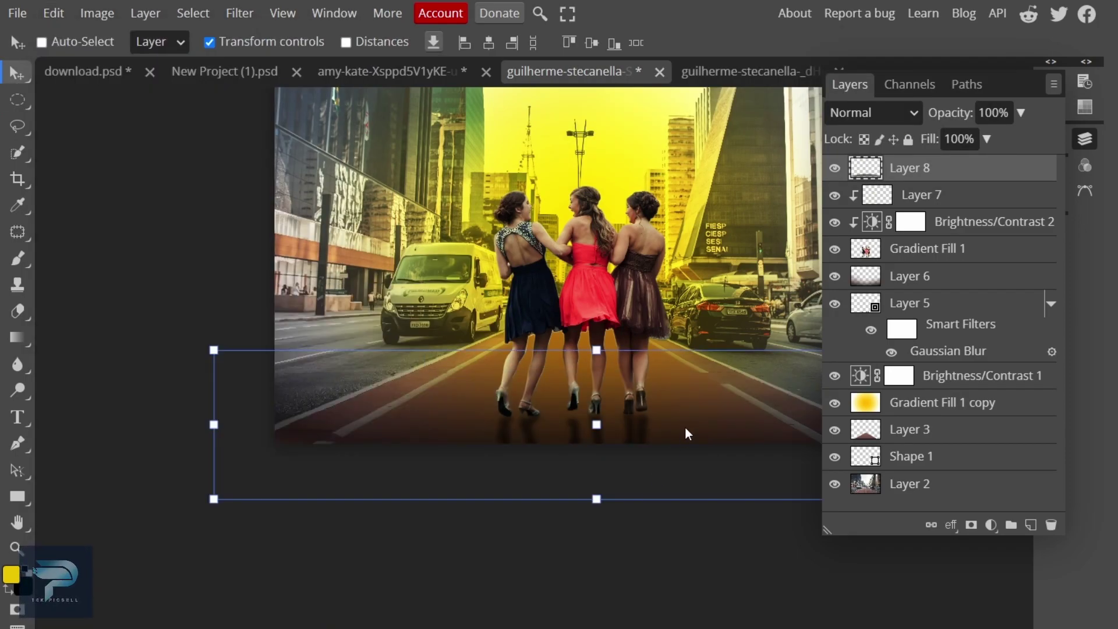
{"action": "left_click_drag", "start_coordinate": [718, 421], "coordinate": [714, 422]}
Move the rim-light Layer 7 below the clipped Brightness/Contrast 2 adjustment
{"action": "left_click", "coordinate": [1083, 139]}
{"action": "left_click", "coordinate": [1016, 203]}
{"action": "scroll", "coordinate": [641, 203], "scroll_direction": "up", "scroll_amount": 4}
{"action": "scroll", "coordinate": [636, 209], "scroll_direction": "up", "scroll_amount": 4}
{"action": "left_click", "coordinate": [1083, 139]}
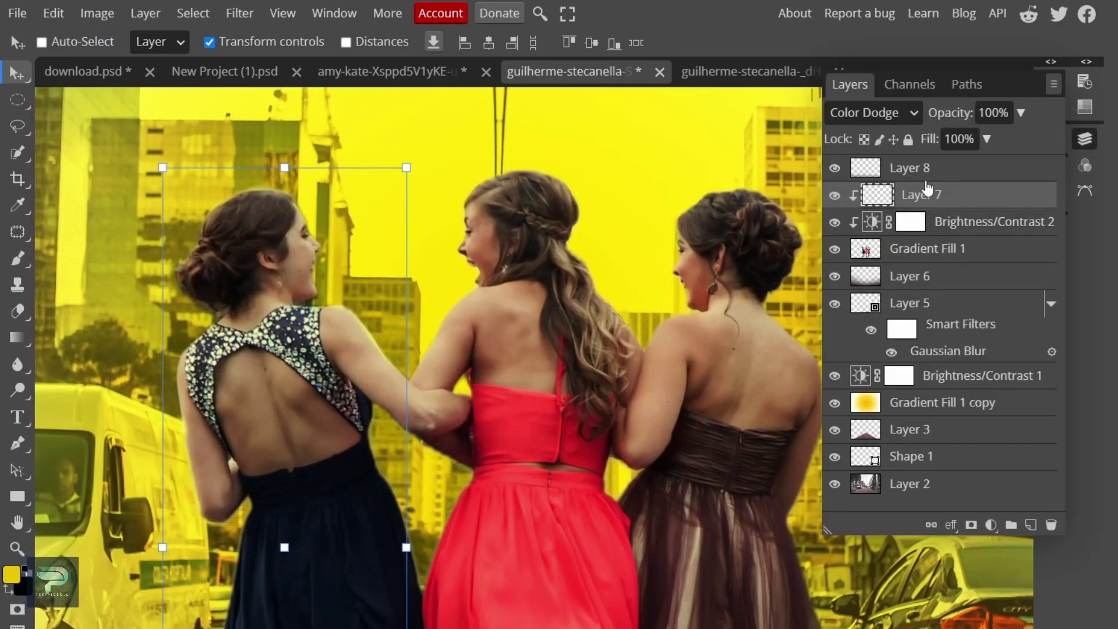
{"action": "left_click_drag", "start_coordinate": [975, 203], "coordinate": [973, 232]}
Paint the yellow rim light along the red skirt's edge and the outline of the woman in red with the brush
{"action": "key", "text": "b"}
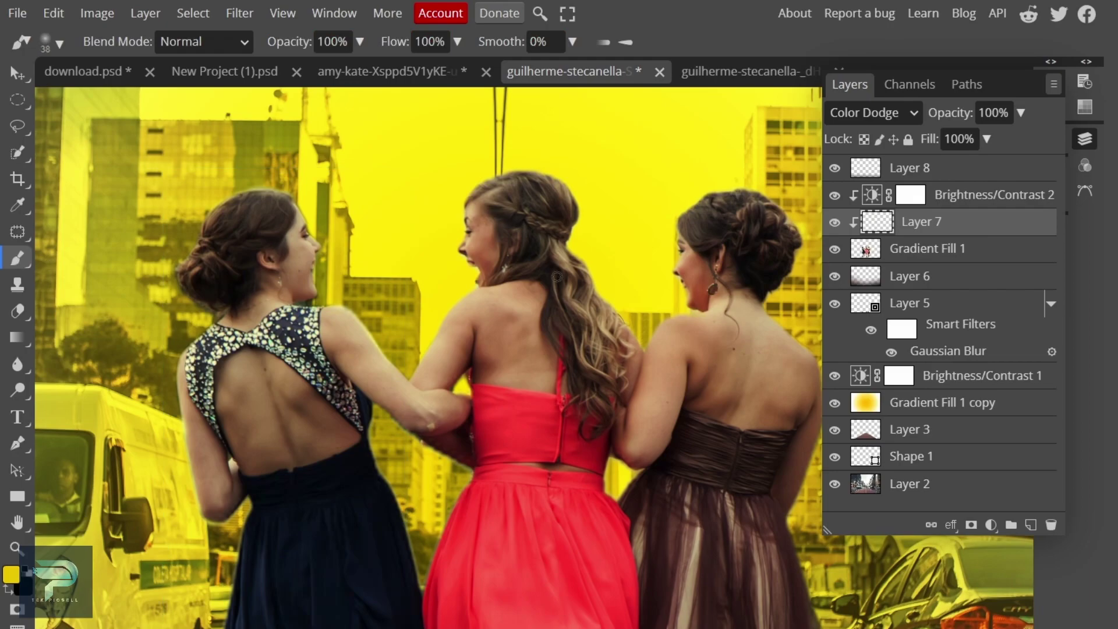
{"action": "scroll", "coordinate": [524, 274], "scroll_direction": "up", "scroll_amount": 5}
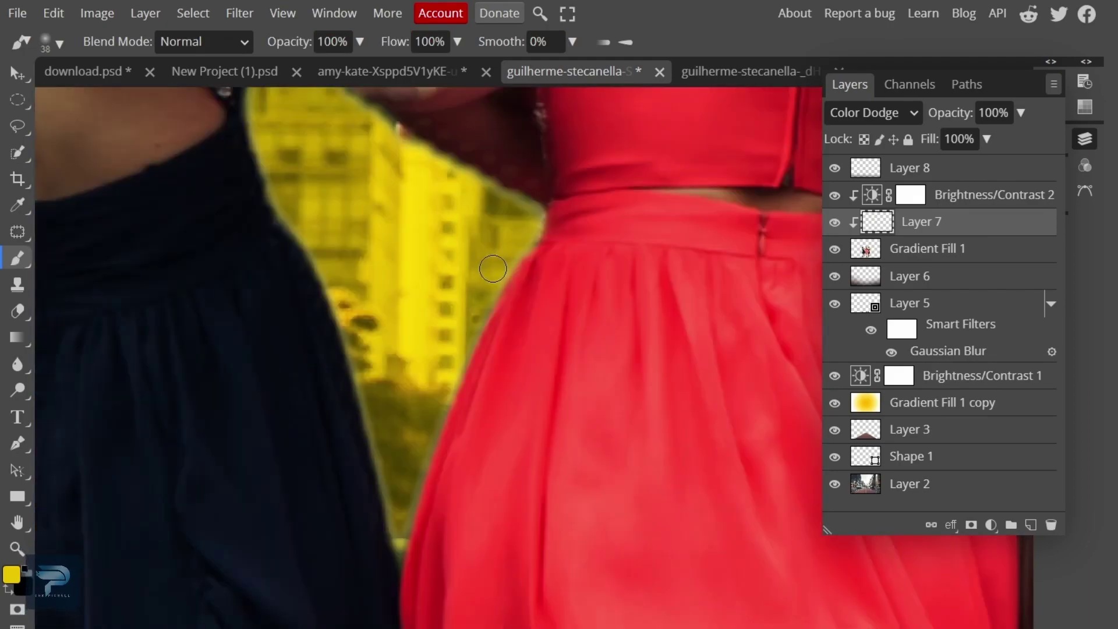
{"action": "left_click_drag", "start_coordinate": [421, 438], "coordinate": [516, 216]}
{"action": "left_click_drag", "start_coordinate": [550, 178], "coordinate": [492, 305]}
{"action": "left_click_drag", "start_coordinate": [477, 174], "coordinate": [466, 291]}
{"action": "left_click_drag", "start_coordinate": [440, 247], "coordinate": [454, 320]}
{"action": "left_click_drag", "start_coordinate": [483, 274], "coordinate": [457, 186]}
{"action": "left_click_drag", "start_coordinate": [432, 215], "coordinate": [465, 293]}
Paint the yellow rim light around the brown-dressed woman's hair bun and down her outline
{"action": "scroll", "coordinate": [464, 293], "scroll_direction": "down", "scroll_amount": 5}
{"action": "scroll", "coordinate": [644, 250], "scroll_direction": "up", "scroll_amount": 5}
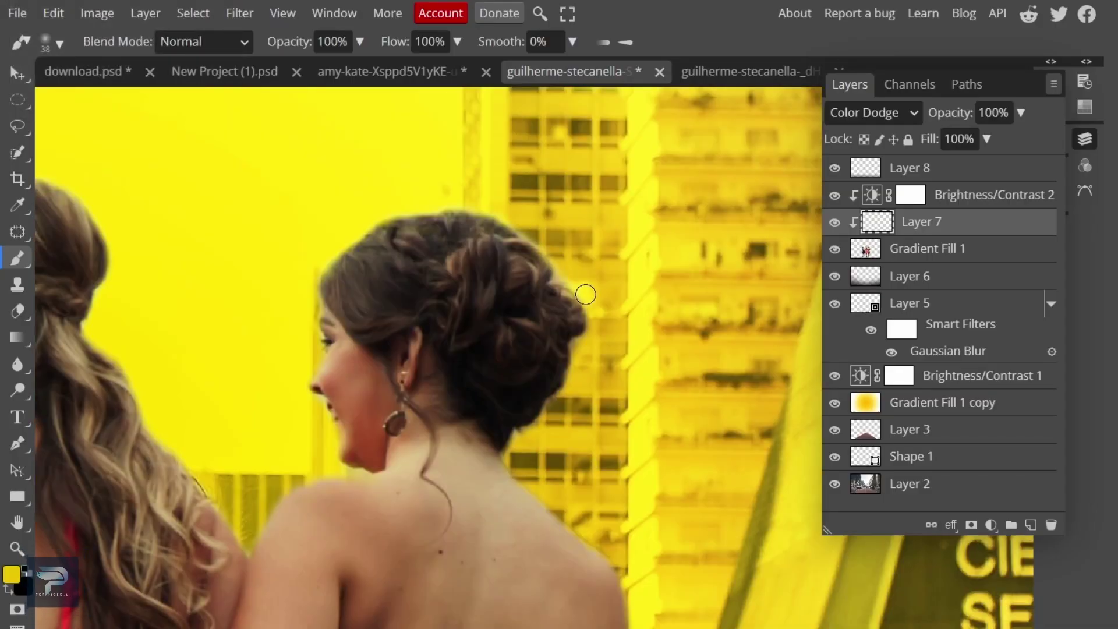
{"action": "mouse_move", "coordinate": [584, 290]}
{"action": "left_mouse_down"}
{"action": "mouse_move", "coordinate": [587, 356]}
{"action": "mouse_move", "coordinate": [532, 437]}
{"action": "left_mouse_up"}
{"action": "scroll", "coordinate": [596, 358], "scroll_direction": "down", "scroll_amount": 8}
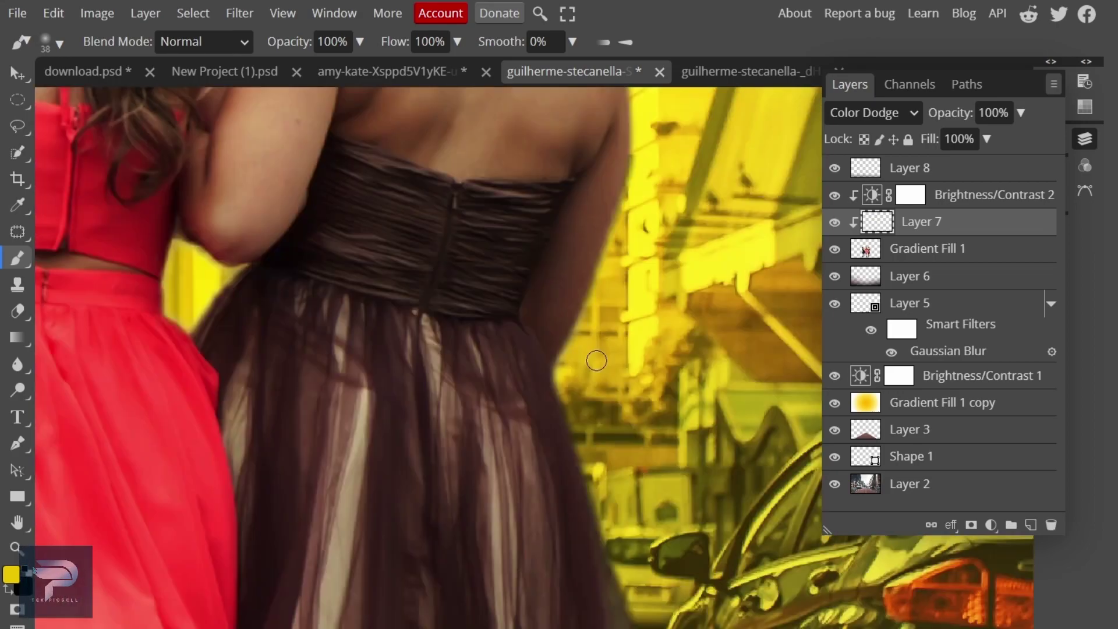
{"action": "scroll", "coordinate": [230, 283], "scroll_direction": "down", "scroll_amount": 10}
{"action": "left_click_drag", "start_coordinate": [230, 282], "coordinate": [606, 338]}
{"action": "scroll", "coordinate": [607, 337], "scroll_direction": "up", "scroll_amount": 2}
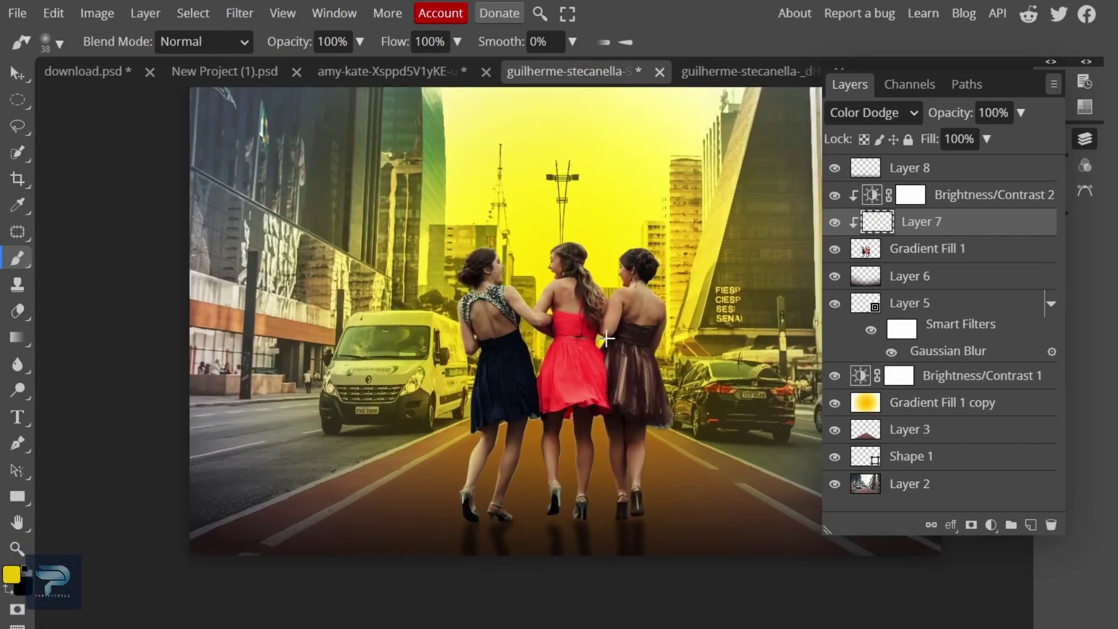
Duplicate the dark foreground gradient on Layer 8 and merge the copy with the original
{"action": "left_click", "coordinate": [944, 304]}
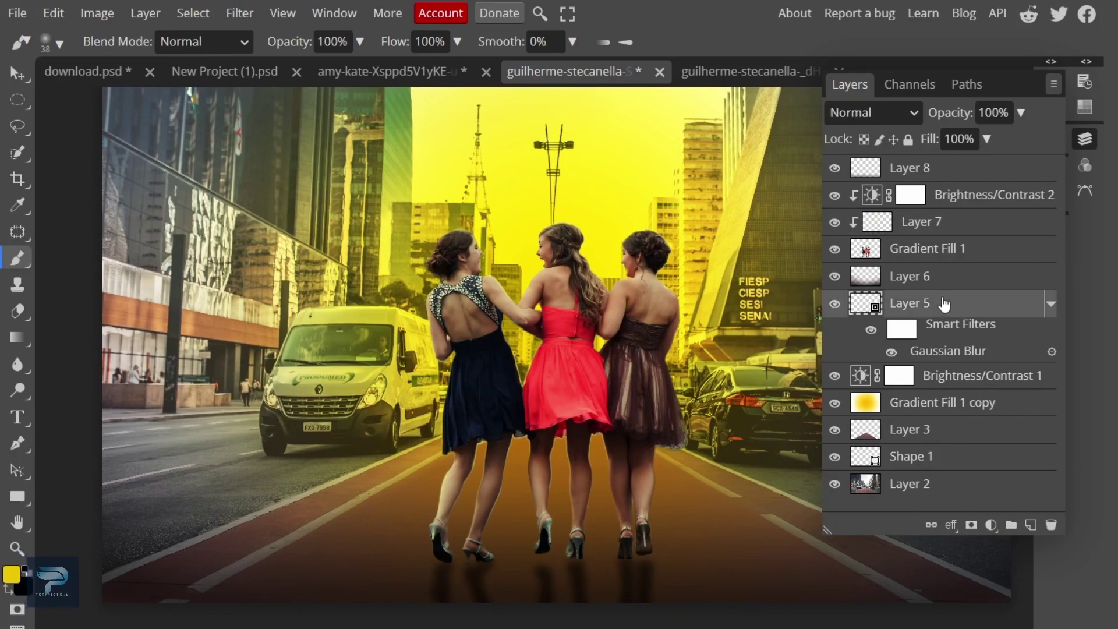
{"action": "left_click", "coordinate": [15, 74]}
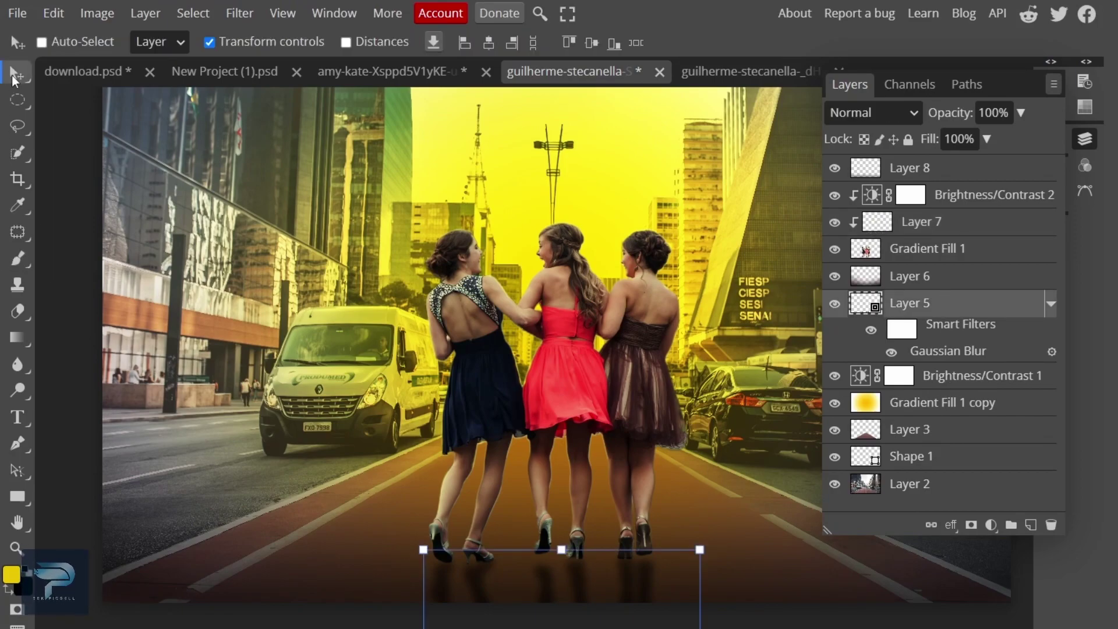
{"action": "left_click", "coordinate": [931, 277]}
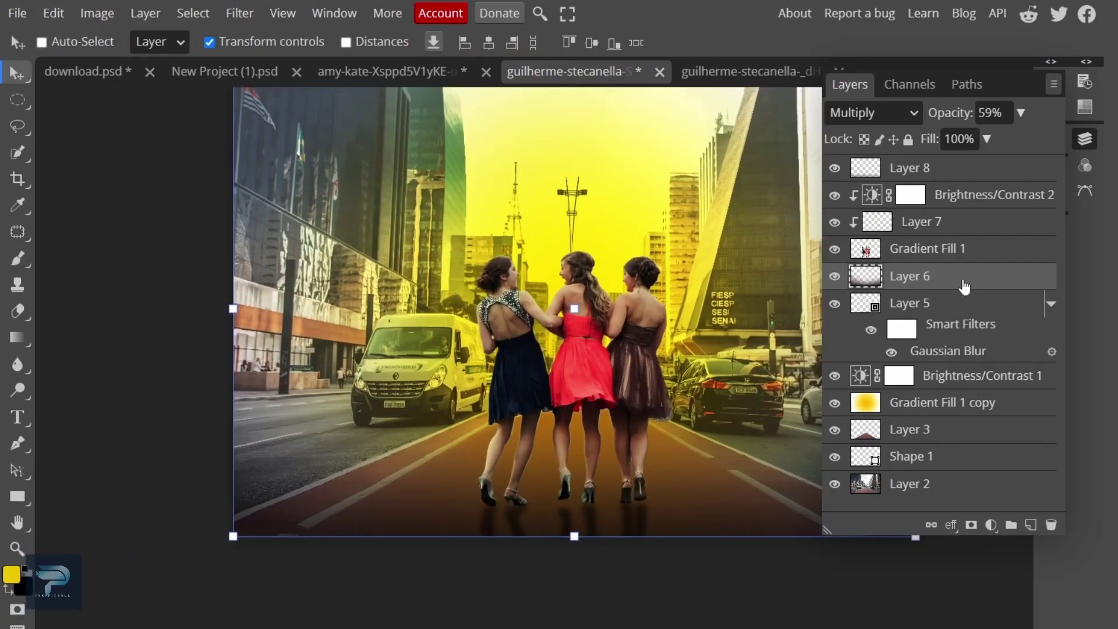
{"action": "left_click", "coordinate": [925, 169]}
{"action": "key", "text": "ctrl+j"}
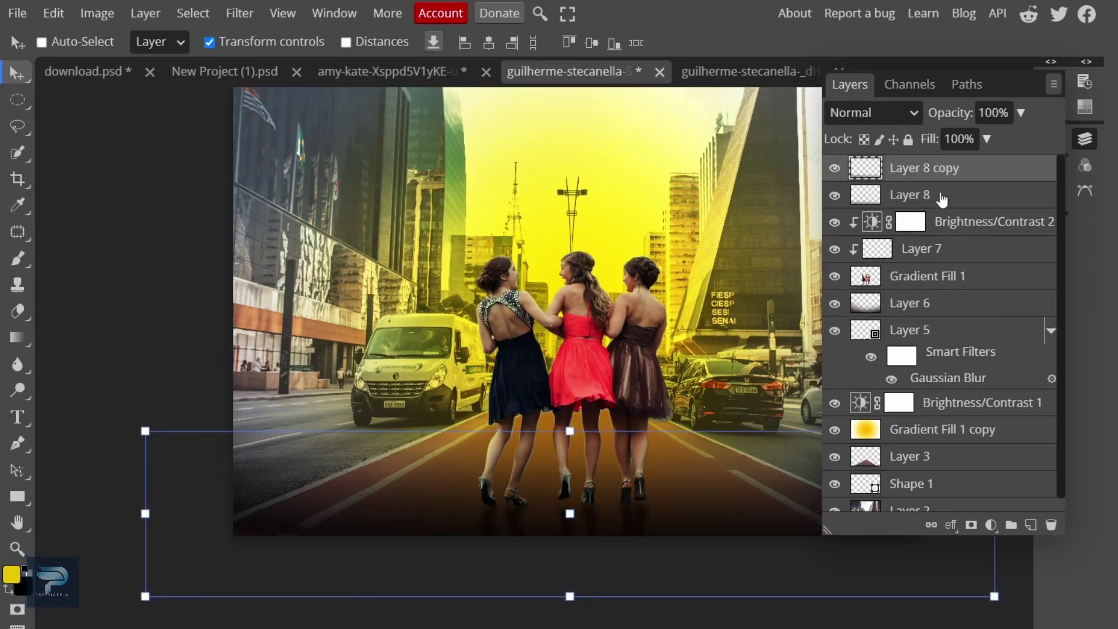
{"action": "left_click", "coordinate": [934, 201], "text": "ctrl"}
{"action": "key", "text": "ctrl+e"}
Scale the merged foreground gradient proportionally to 109.93% and position it over the bottom of the street
{"action": "left_click_drag", "start_coordinate": [644, 511], "coordinate": [629, 519]}
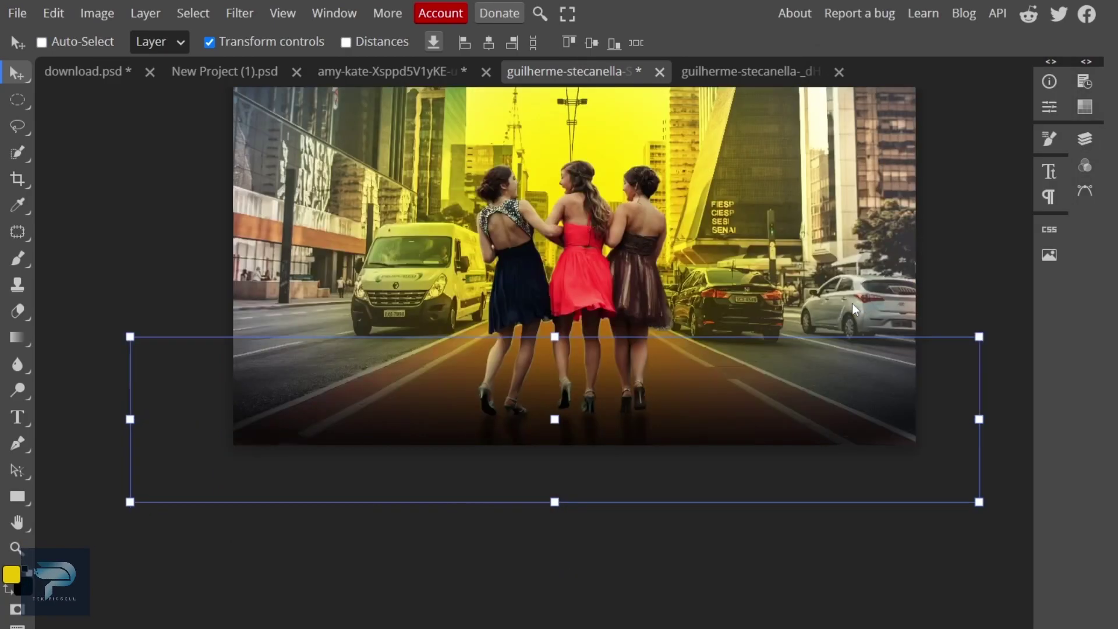
{"action": "left_click_drag", "start_coordinate": [978, 419], "coordinate": [1023, 425]}
{"action": "mouse_move", "coordinate": [663, 429]}
{"action": "left_mouse_down"}
{"action": "mouse_move", "coordinate": [682, 429]}
{"action": "mouse_move", "coordinate": [676, 411]}
{"action": "left_mouse_up"}
{"action": "scroll", "coordinate": [681, 372], "scroll_direction": "down", "scroll_amount": 4}
{"action": "scroll", "coordinate": [693, 343], "scroll_direction": "up", "scroll_amount": 4}
{"action": "left_click", "coordinate": [1084, 139]}
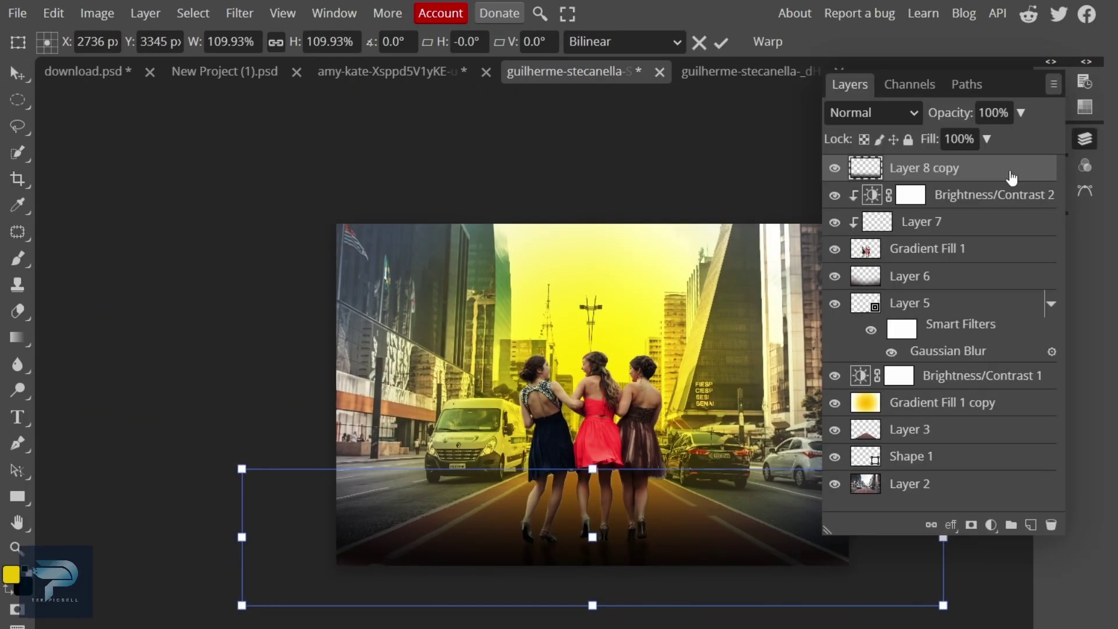
{"action": "key", "text": "Return"}
Duplicate the merged foreground gradient, set the copy's opacity to 41%, and merge it with the layer below
{"action": "key", "text": "ctrl+j"}
{"action": "left_click", "coordinate": [53, 13]}
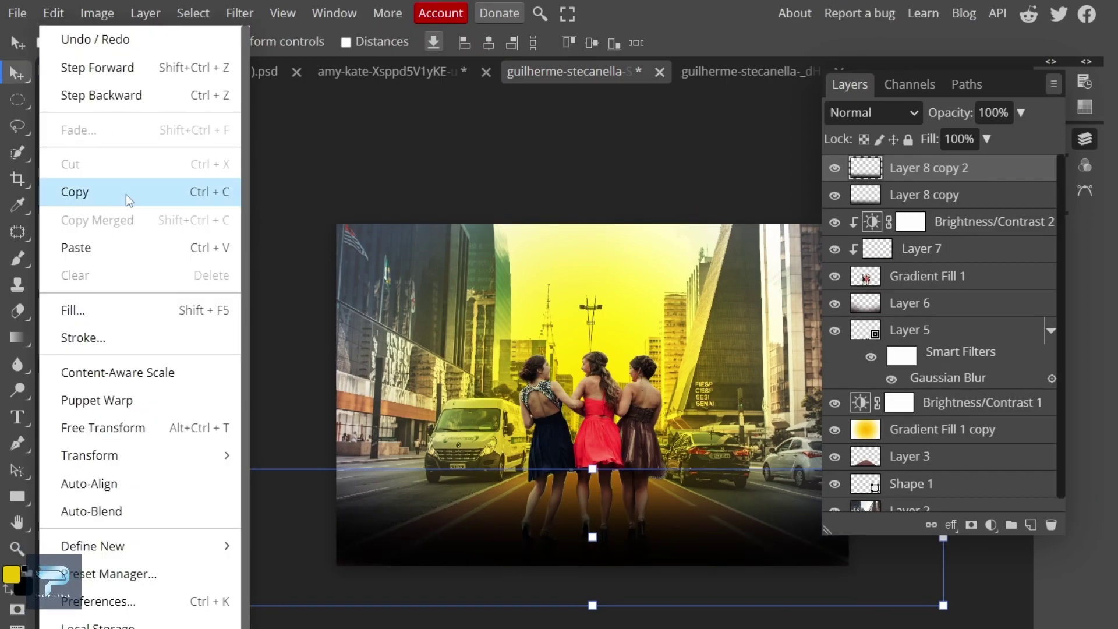
{"action": "left_click", "coordinate": [981, 168]}
{"action": "left_click_drag", "start_coordinate": [941, 113], "coordinate": [906, 117]}
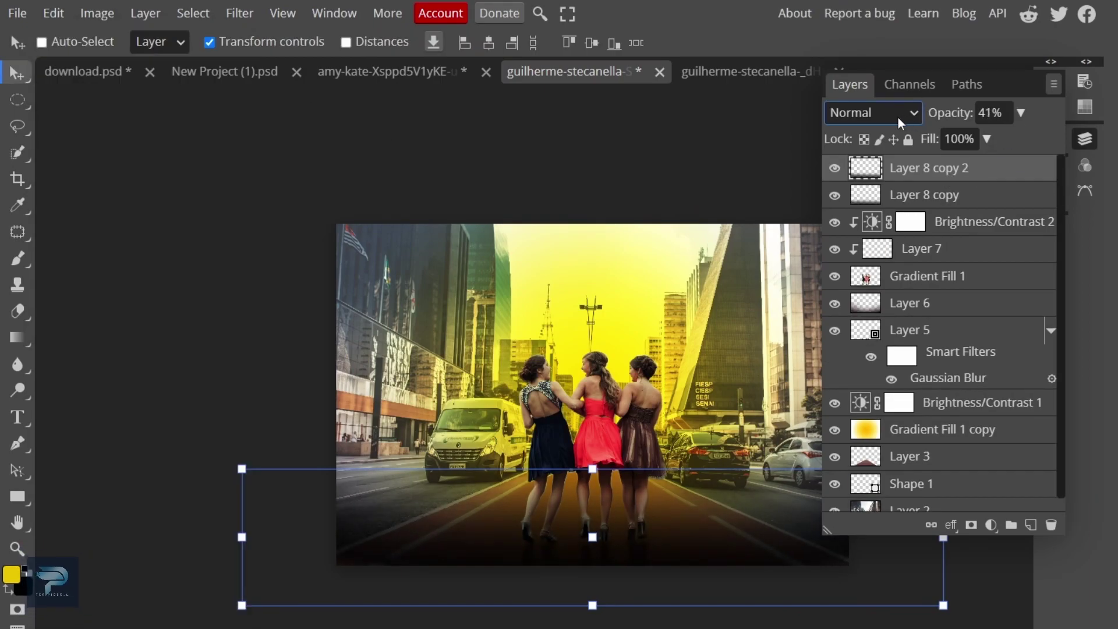
{"action": "left_click", "coordinate": [956, 201]}
{"action": "key", "text": "ctrl+e"}
Compare the composite with the merged foreground gradient hidden and shown, and inspect the result
{"action": "left_click", "coordinate": [1081, 141]}
{"action": "left_click", "coordinate": [1081, 141]}
{"action": "left_click", "coordinate": [834, 169]}
{"action": "left_click", "coordinate": [835, 168]}
{"action": "left_click", "coordinate": [1084, 139]}
{"action": "scroll", "coordinate": [652, 298], "scroll_direction": "up", "scroll_amount": 3}
{"action": "scroll", "coordinate": [543, 295], "scroll_direction": "down", "scroll_amount": 4}
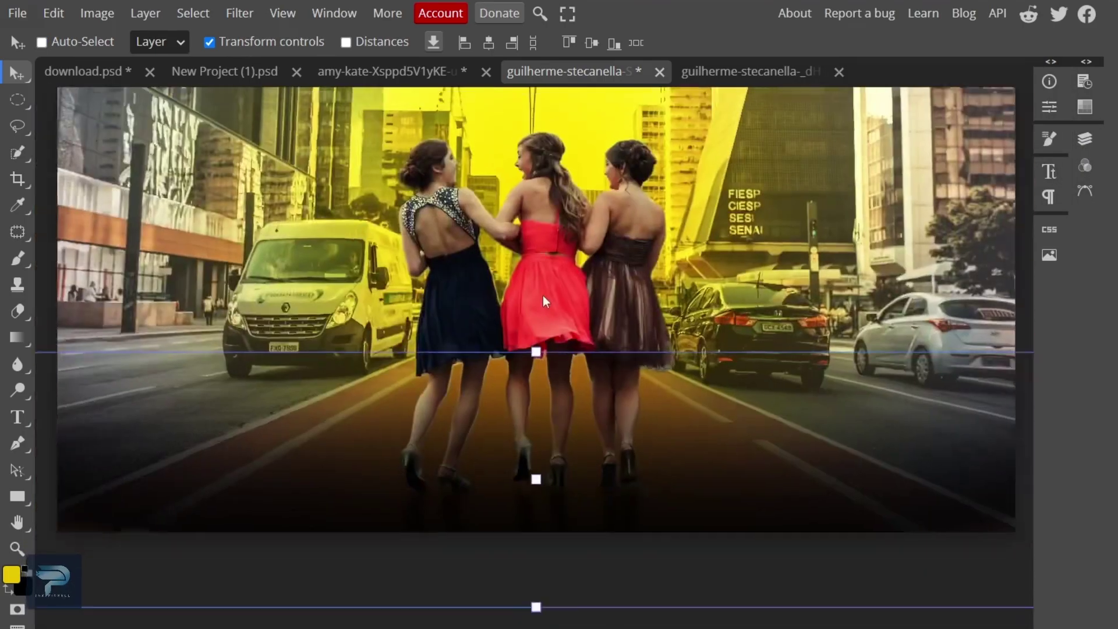
{"action": "scroll", "coordinate": [542, 296], "scroll_direction": "down", "scroll_amount": 5}
Add a text layer in the sky reading "FIRST GIFT IS LIFE"
{"action": "left_click", "coordinate": [1084, 140]}
{"action": "left_click", "coordinate": [18, 417]}
{"action": "left_click", "coordinate": [492, 208]}
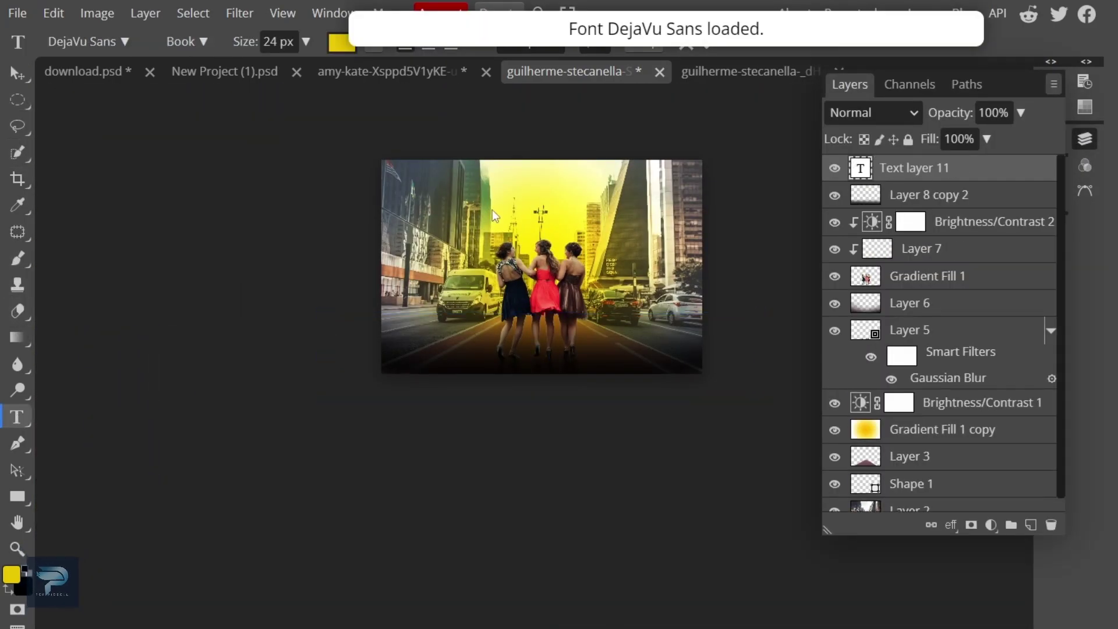
{"action": "scroll", "coordinate": [487, 219], "scroll_direction": "up", "scroll_amount": 5}
{"action": "scroll", "coordinate": [568, 188], "scroll_direction": "down", "scroll_amount": 3}
{"action": "scroll", "coordinate": [567, 187], "scroll_direction": "down", "scroll_amount": 3}
{"action": "left_click", "coordinate": [708, 43]}
{"action": "scroll", "coordinate": [732, 254], "scroll_direction": "up", "scroll_amount": 10}
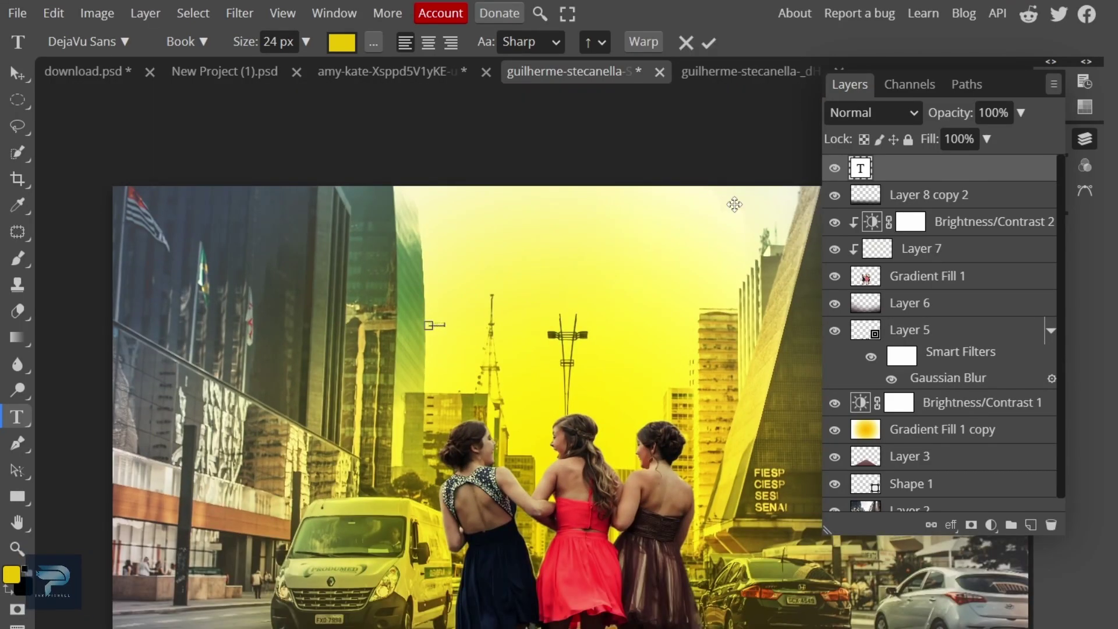
{"action": "left_click", "coordinate": [1085, 143]}
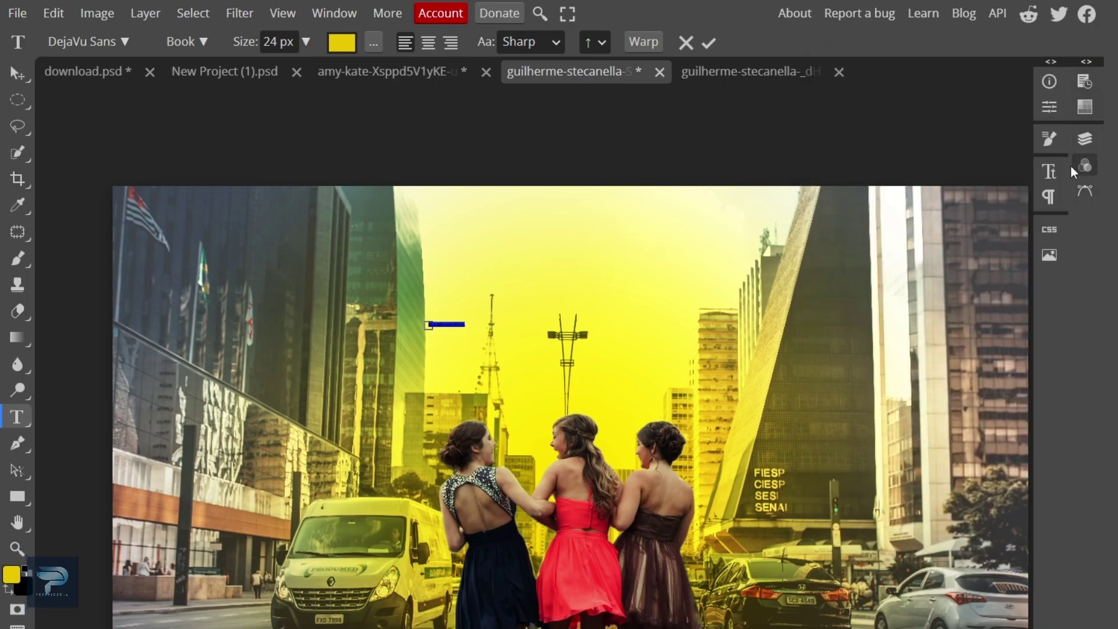
Set the title's font size to 373 px and move it into the sky above the women
{"action": "left_click", "coordinate": [1049, 171]}
{"action": "left_click_drag", "start_coordinate": [832, 150], "coordinate": [1084, 158]}
{"action": "left_click", "coordinate": [1081, 141]}
{"action": "left_click", "coordinate": [1077, 142]}
{"action": "left_click", "coordinate": [1050, 172]}
{"action": "scroll", "coordinate": [839, 212], "scroll_direction": "down", "scroll_amount": 2}
{"action": "left_click_drag", "start_coordinate": [804, 347], "coordinate": [699, 312]}
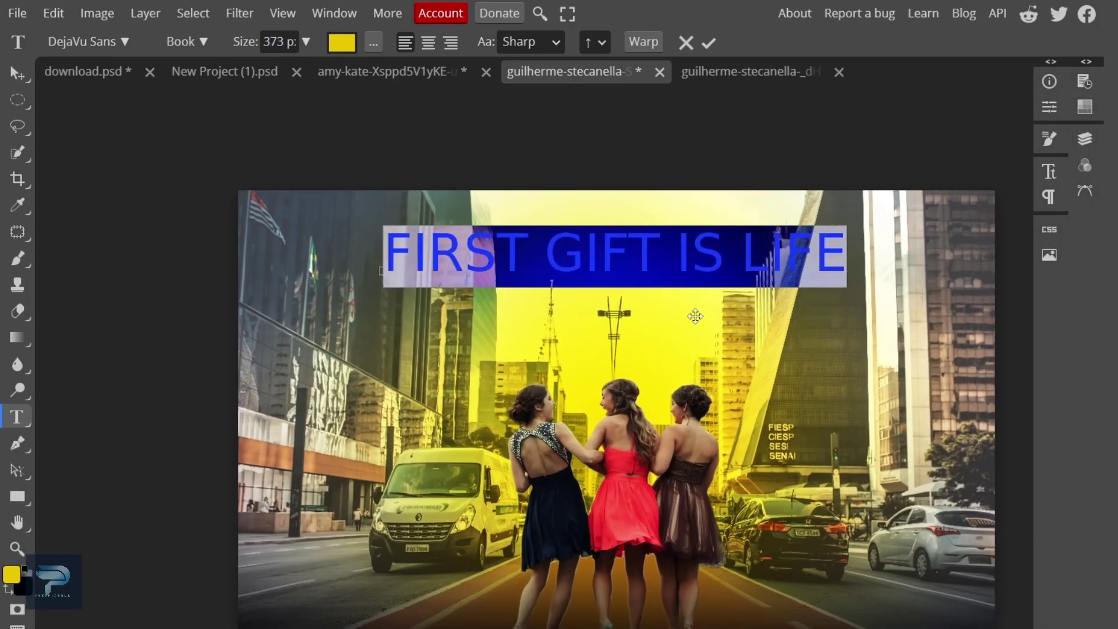
Centre the title horizontally on the street photo by aligning it with the background Layer 2
{"action": "left_click", "coordinate": [1084, 138]}
{"action": "scroll", "coordinate": [955, 501], "scroll_direction": "down", "scroll_amount": 1}
{"action": "left_click", "coordinate": [953, 502]}
{"action": "scroll", "coordinate": [946, 407], "scroll_direction": "up", "scroll_amount": 1}
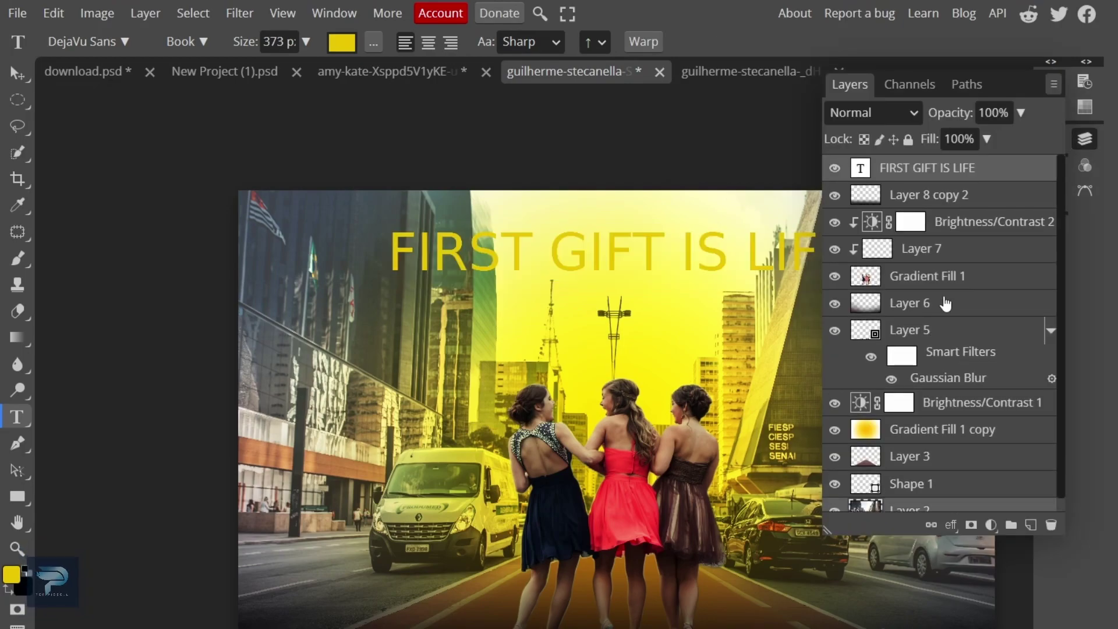
{"action": "left_click", "coordinate": [17, 73]}
{"action": "left_click", "coordinate": [488, 47]}
{"action": "left_click", "coordinate": [1084, 138]}
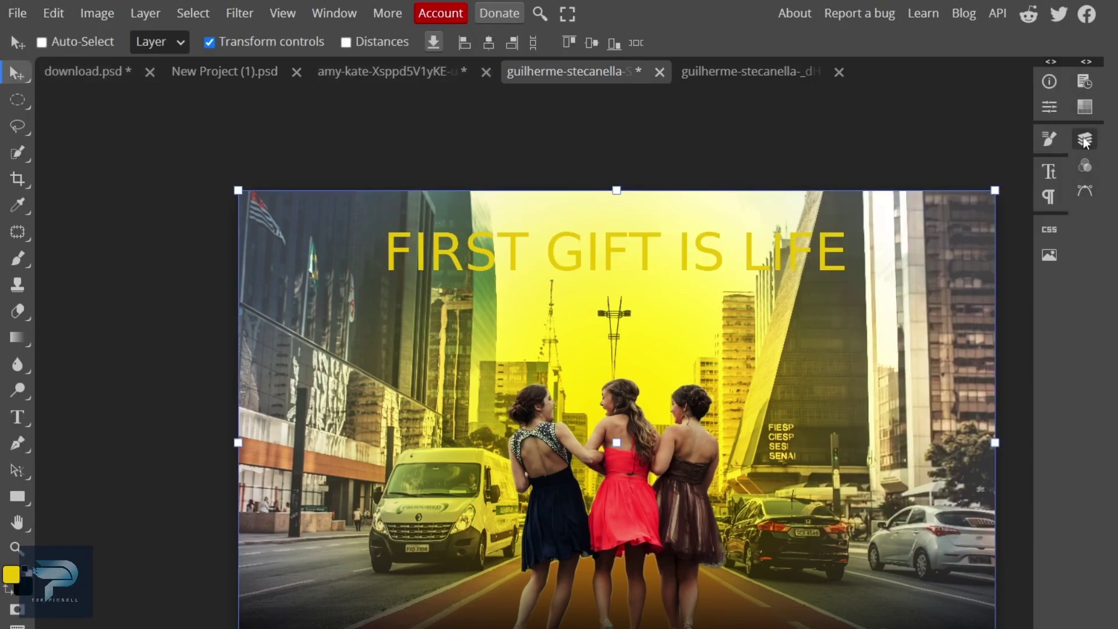
{"action": "left_click", "coordinate": [1084, 139]}
Change the font of the "FIRST GIFT IS LIFE" title to DM Serif Display
{"action": "double_click", "coordinate": [989, 170]}
{"action": "left_click", "coordinate": [906, 113]}
{"action": "left_click", "coordinate": [1028, 350]}
{"action": "left_click", "coordinate": [899, 116]}
{"action": "scroll", "coordinate": [1007, 251], "scroll_direction": "up", "scroll_amount": 5}
{"action": "left_click", "coordinate": [1004, 233]}
{"action": "left_click", "coordinate": [1084, 139]}
{"action": "left_click", "coordinate": [1084, 139]}
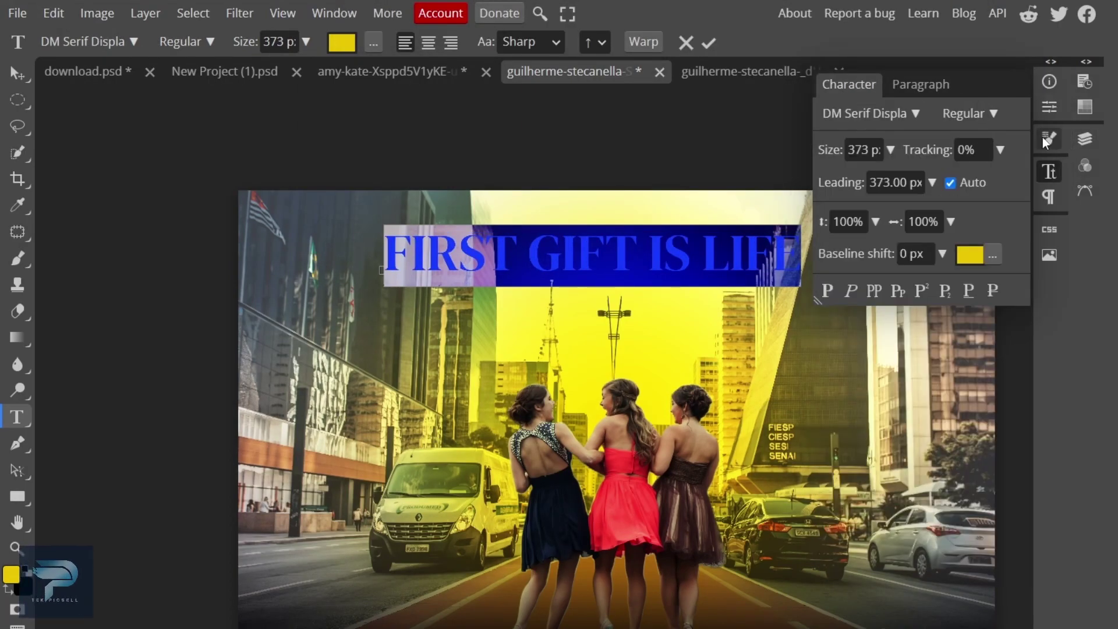
Change the title's text colour to white
{"action": "left_click", "coordinate": [1049, 172]}
{"action": "scroll", "coordinate": [818, 300], "scroll_direction": "up", "scroll_amount": 1}
{"action": "scroll", "coordinate": [693, 233], "scroll_direction": "up", "scroll_amount": 1}
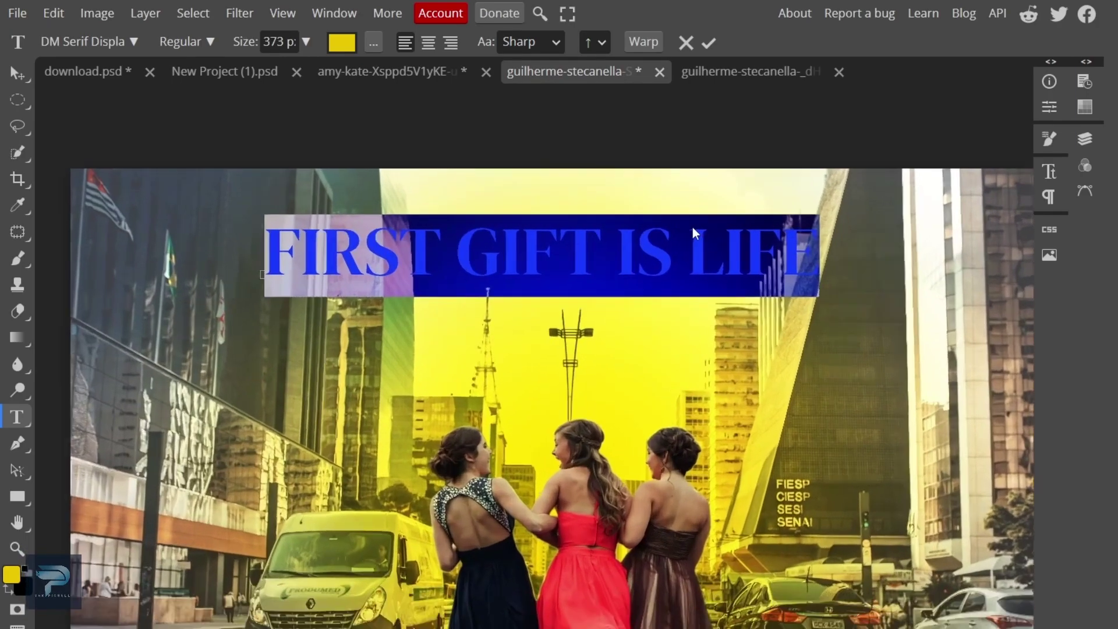
{"action": "left_click", "coordinate": [1048, 171]}
{"action": "left_click", "coordinate": [971, 253]}
{"action": "left_click_drag", "start_coordinate": [769, 90], "coordinate": [731, 50]}
{"action": "left_click", "coordinate": [1108, 95]}
{"action": "left_click", "coordinate": [1088, 141]}
{"action": "left_click", "coordinate": [1086, 141]}
{"action": "left_click", "coordinate": [1086, 141]}
Open the title's layer style, add a Stroke effect, and pick a new stroke colour
{"action": "double_click", "coordinate": [996, 175]}
{"action": "left_click_drag", "start_coordinate": [917, 25], "coordinate": [1027, 28]}
{"action": "left_click_drag", "start_coordinate": [590, 187], "coordinate": [383, 91]}
{"action": "left_click_drag", "start_coordinate": [1030, 23], "coordinate": [872, 86]}
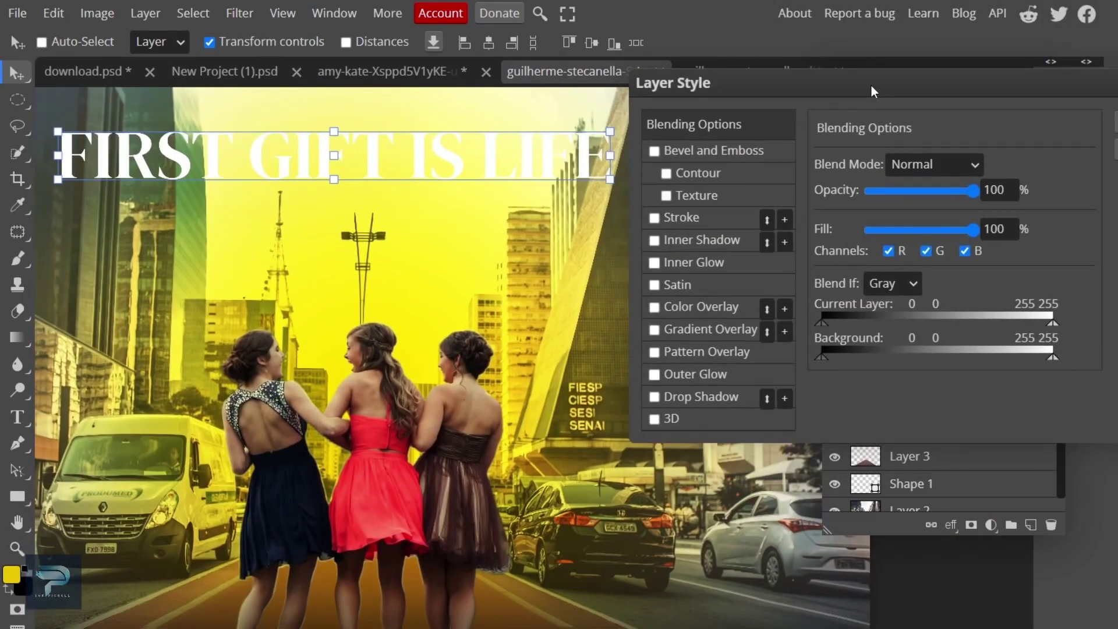
{"action": "left_click", "coordinate": [654, 218]}
{"action": "left_click", "coordinate": [733, 218]}
{"action": "left_click", "coordinate": [829, 303]}
{"action": "mouse_move", "coordinate": [888, 251]}
{"action": "left_mouse_down"}
{"action": "mouse_move", "coordinate": [966, 53]}
{"action": "mouse_move", "coordinate": [978, 58]}
{"action": "left_mouse_up"}
{"action": "left_click", "coordinate": [1105, 89]}
{"action": "mouse_move", "coordinate": [883, 166]}
{"action": "left_mouse_down"}
{"action": "mouse_move", "coordinate": [874, 169]}
{"action": "mouse_move", "coordinate": [959, 76]}
{"action": "left_mouse_up"}
Add a yellow Inner Glow to the title and set its opacity to 97%
{"action": "left_click", "coordinate": [716, 262]}
{"action": "left_click", "coordinate": [871, 188]}
{"action": "mouse_move", "coordinate": [980, 272]}
{"action": "left_mouse_down"}
{"action": "mouse_move", "coordinate": [980, 283]}
{"action": "mouse_move", "coordinate": [980, 274]}
{"action": "left_mouse_up"}
{"action": "left_click", "coordinate": [1106, 90]}
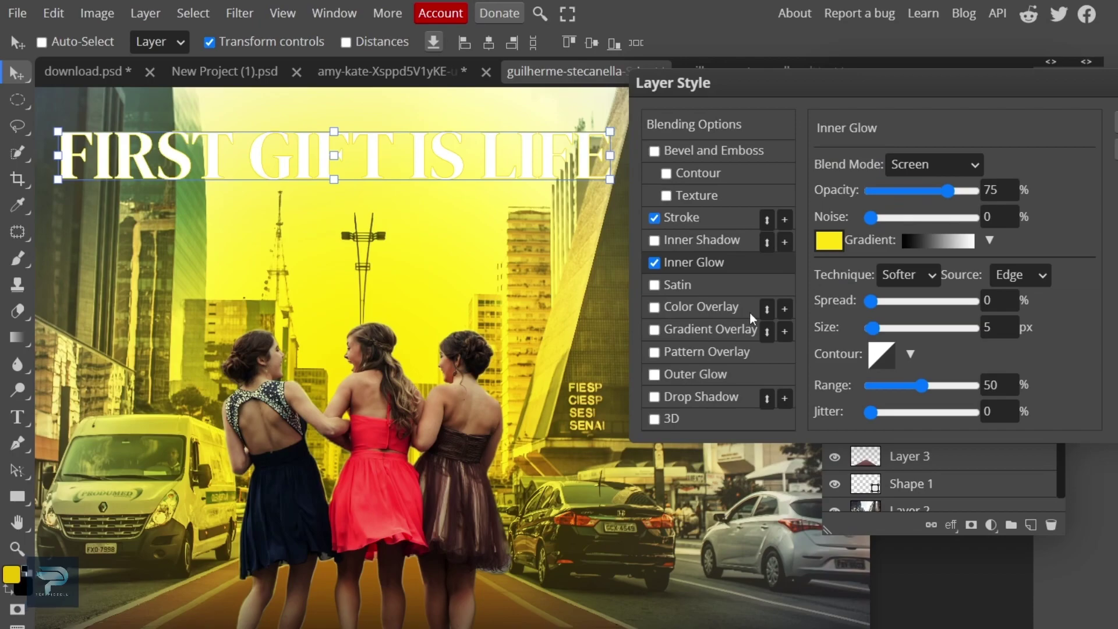
Add an Inner Shadow to the title and set its colour to yellow #ffe521
{"action": "left_click", "coordinate": [713, 239]}
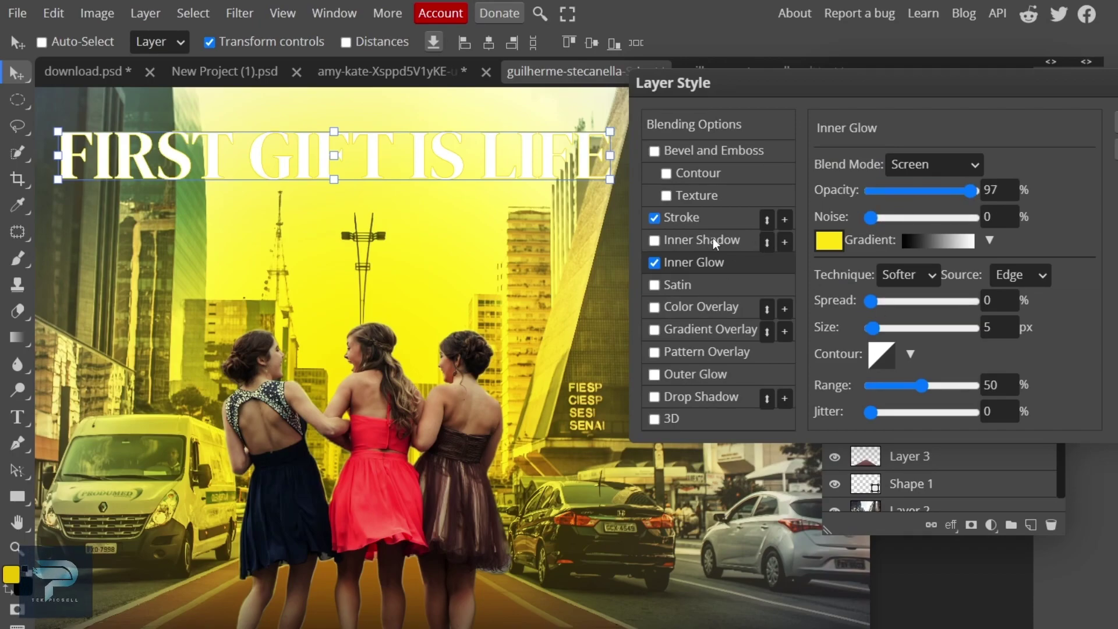
{"action": "left_click", "coordinate": [1008, 171]}
{"action": "left_click_drag", "start_coordinate": [851, 157], "coordinate": [910, 78]}
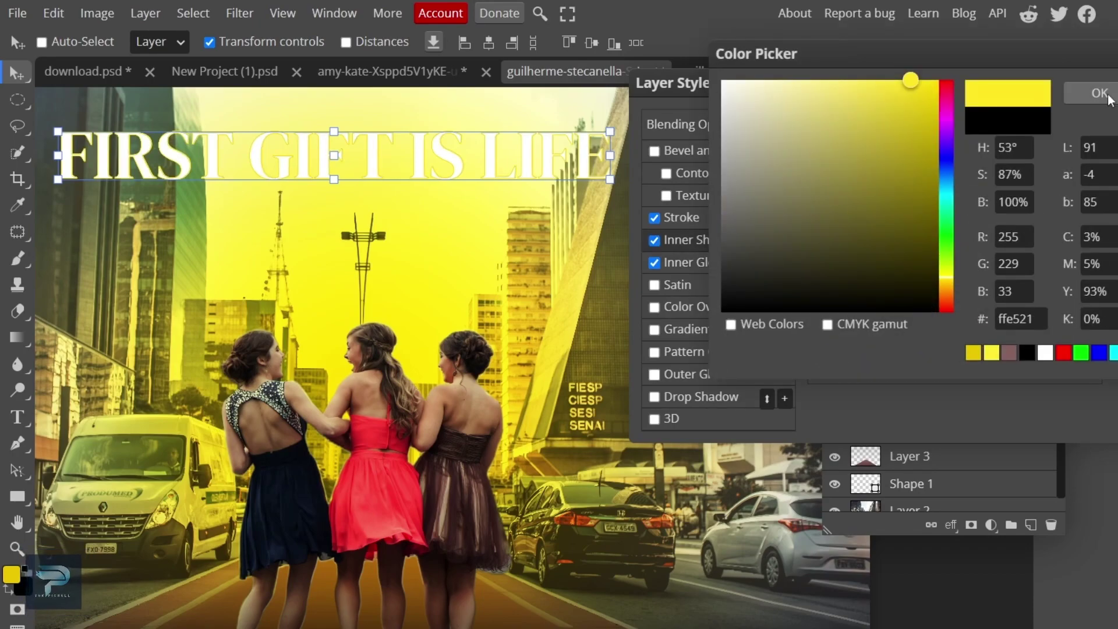
{"action": "left_click", "coordinate": [1105, 94]}
{"action": "left_click", "coordinate": [999, 165]}
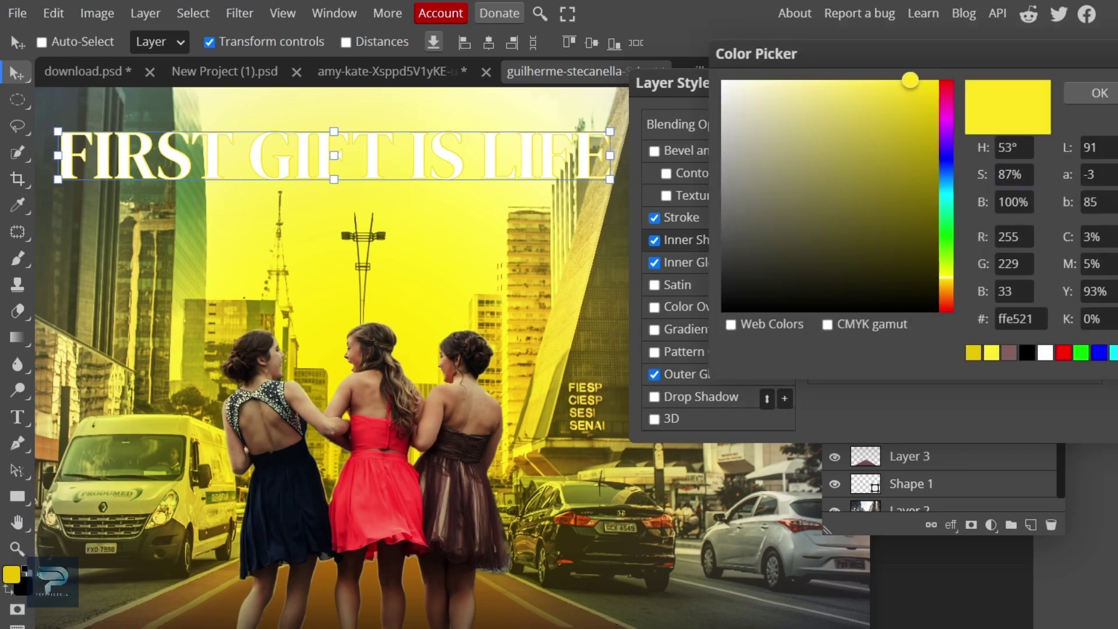
Add an Outer Glow to the title and pick a bright yellow for it
{"action": "left_click", "coordinate": [696, 376]}
{"action": "left_click", "coordinate": [820, 240]}
{"action": "left_click_drag", "start_coordinate": [944, 273], "coordinate": [944, 281]}
{"action": "left_click", "coordinate": [911, 78]}
{"action": "left_click", "coordinate": [1090, 93]}
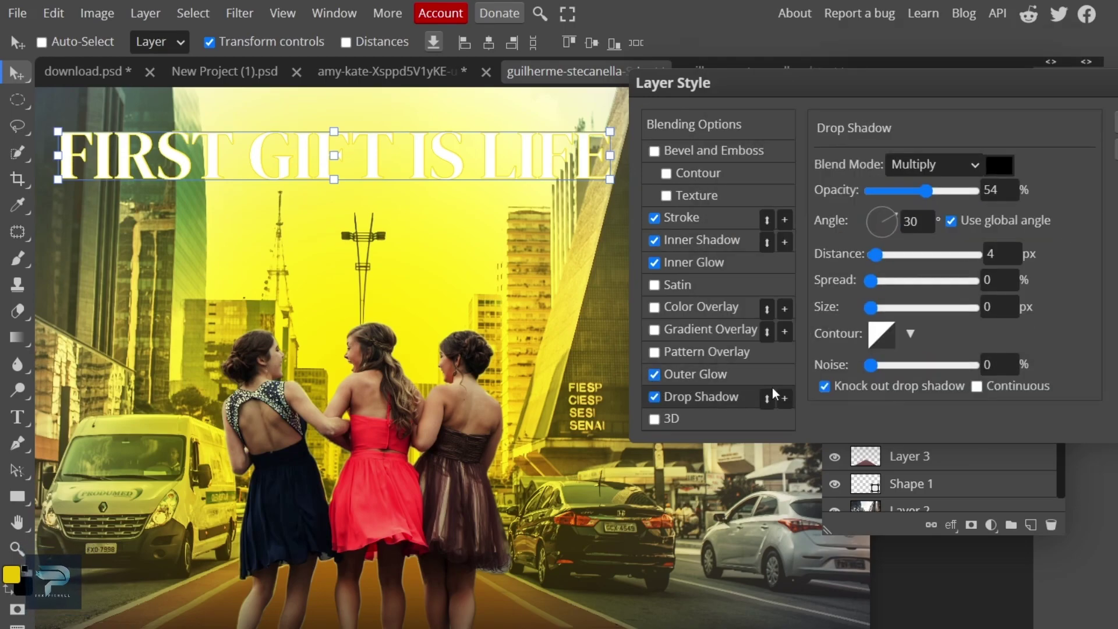
Give the title a yellow Drop Shadow with a distance of 27 px
{"action": "left_click", "coordinate": [995, 164]}
{"action": "left_click", "coordinate": [1100, 93]}
{"action": "left_click_drag", "start_coordinate": [874, 255], "coordinate": [884, 255]}
Enable the title's 3D effect, change its colour to yellow and adjust its angle
{"action": "left_click", "coordinate": [684, 419]}
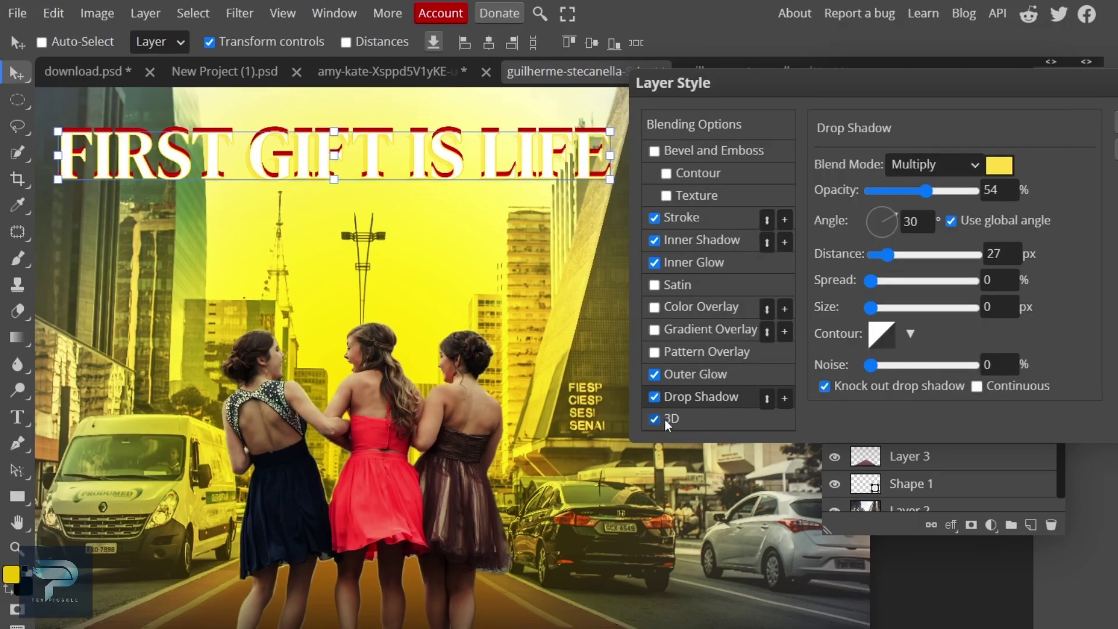
{"action": "left_click", "coordinate": [1003, 163]}
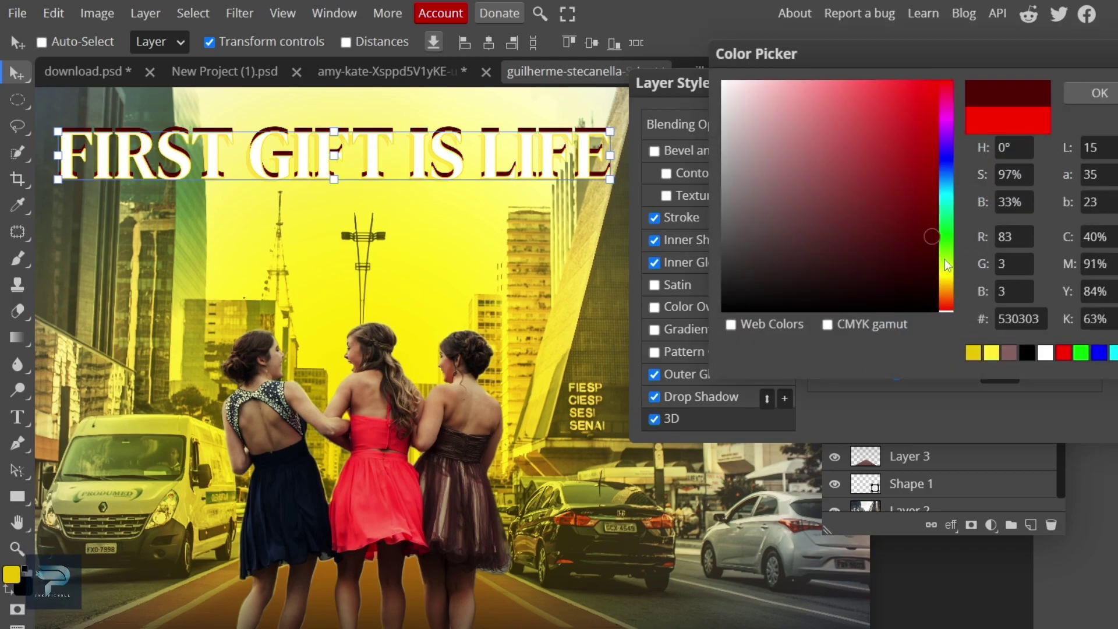
{"action": "left_click", "coordinate": [937, 245]}
{"action": "left_click", "coordinate": [948, 278]}
{"action": "left_click_drag", "start_coordinate": [936, 232], "coordinate": [964, 57]}
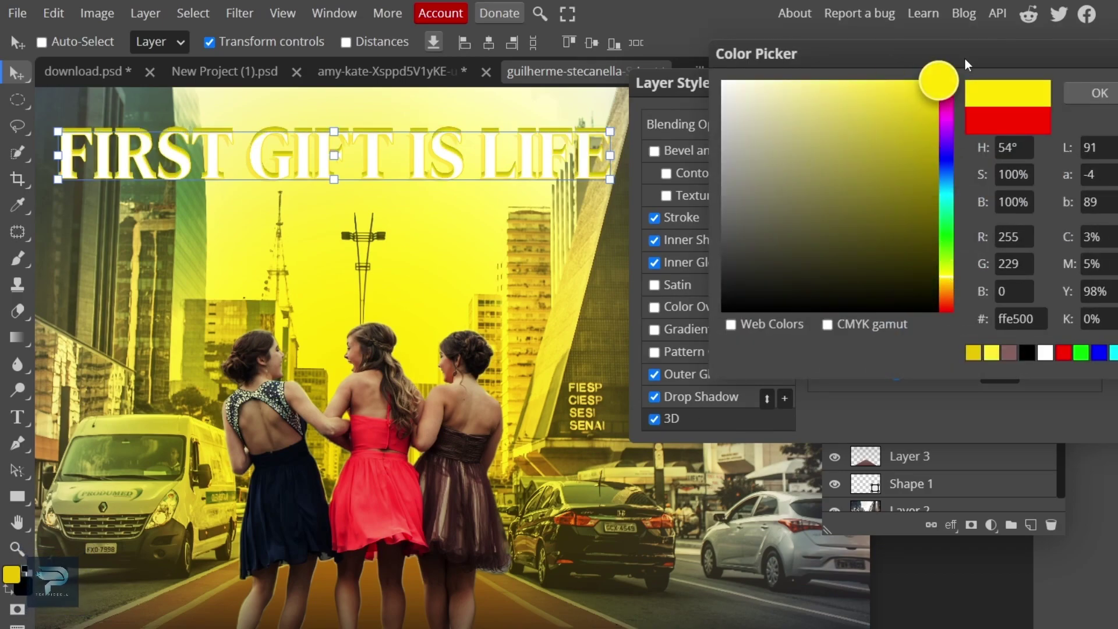
{"action": "left_click", "coordinate": [948, 281]}
{"action": "left_click", "coordinate": [947, 279]}
{"action": "left_click_drag", "start_coordinate": [897, 83], "coordinate": [893, 80]}
{"action": "left_click", "coordinate": [1088, 93]}
{"action": "left_click", "coordinate": [889, 222]}
Add Bevel and Emboss to the title with a yellow highlight colour and a dark yellow shadow colour
{"action": "left_click", "coordinate": [728, 194]}
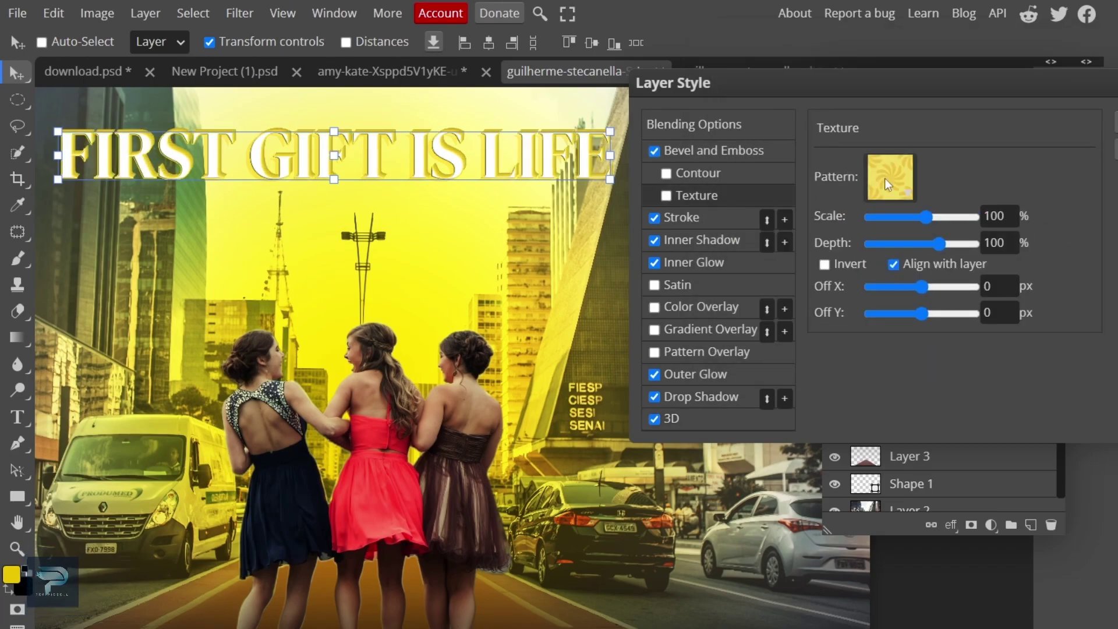
{"action": "left_click", "coordinate": [714, 172]}
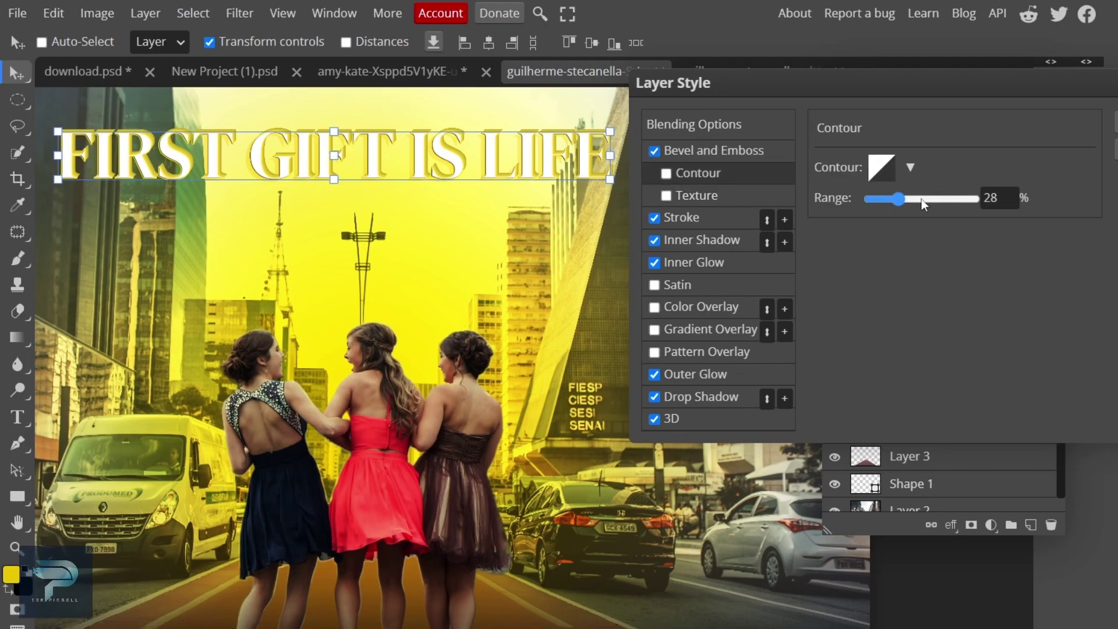
{"action": "left_click", "coordinate": [878, 196]}
{"action": "left_click", "coordinate": [653, 156]}
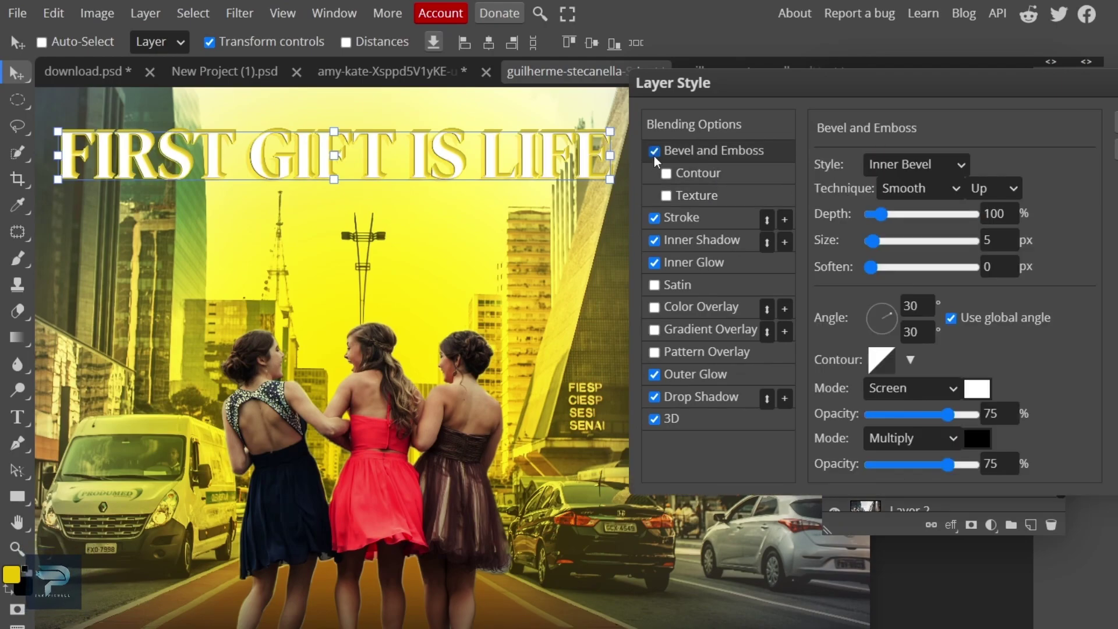
{"action": "left_click", "coordinate": [977, 391]}
{"action": "left_click_drag", "start_coordinate": [861, 119], "coordinate": [946, 80]}
{"action": "left_click", "coordinate": [1099, 94]}
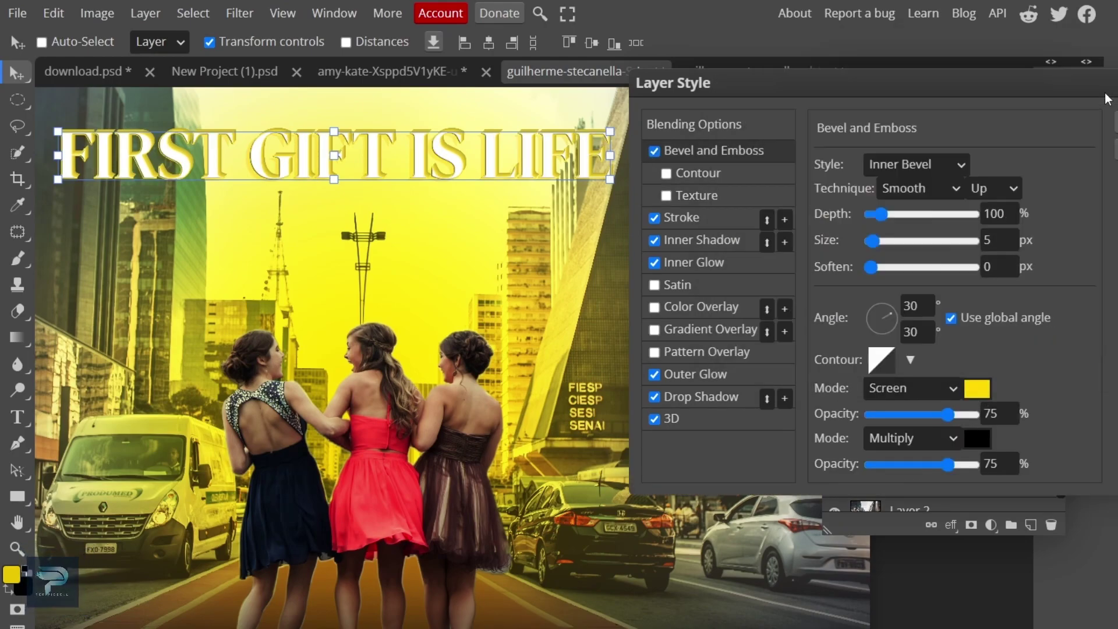
{"action": "left_click", "coordinate": [979, 443]}
{"action": "left_click_drag", "start_coordinate": [926, 230], "coordinate": [971, 220]}
{"action": "left_click", "coordinate": [1099, 93]}
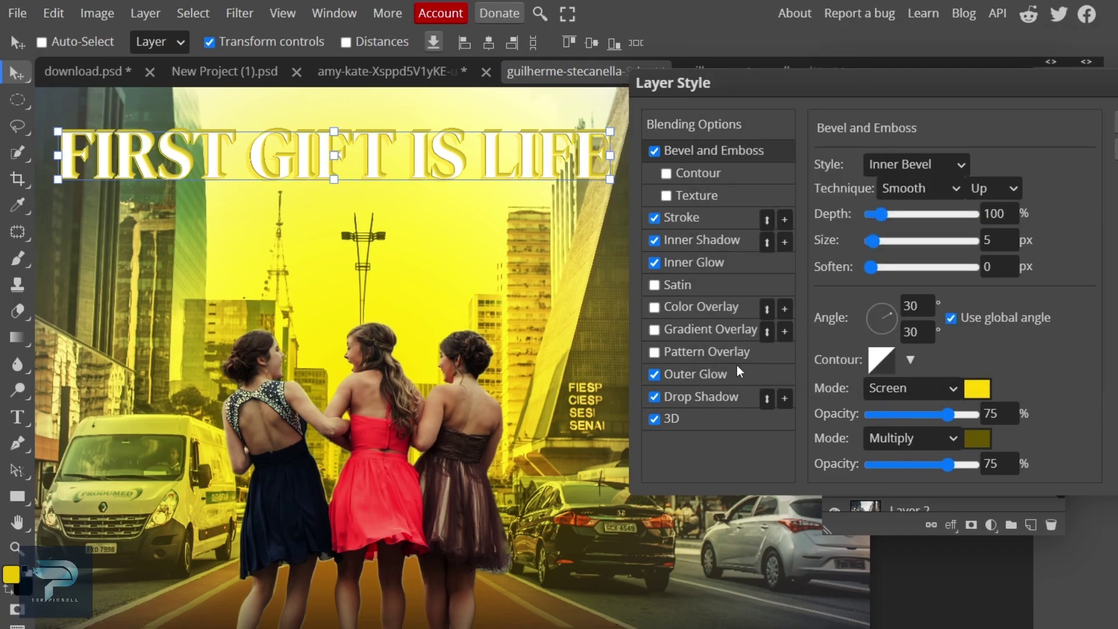
Add a Color Overlay to the title in a deep yellow
{"action": "left_click", "coordinate": [684, 309]}
{"action": "left_click", "coordinate": [1042, 187]}
{"action": "left_click", "coordinate": [904, 83]}
{"action": "left_click_drag", "start_coordinate": [907, 86], "coordinate": [937, 105]}
{"action": "left_click", "coordinate": [1099, 94]}
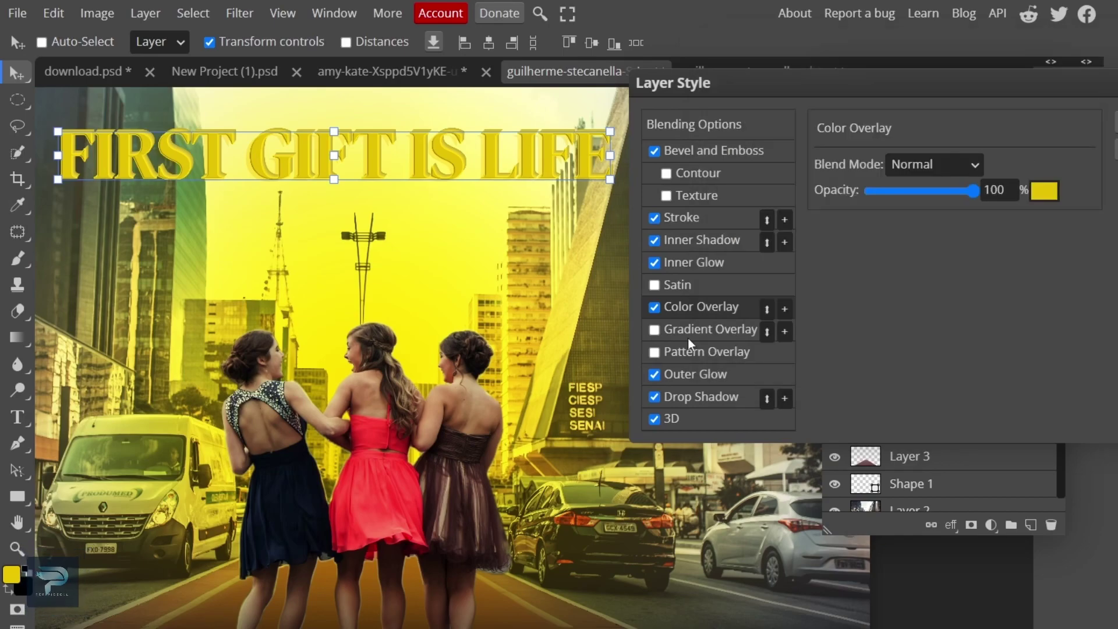
Add a Pattern Overlay to the title, leaving Gradient Overlay off, and apply the layer style
{"action": "left_click", "coordinate": [690, 330]}
{"action": "left_click", "coordinate": [654, 330]}
{"action": "left_click", "coordinate": [684, 350]}
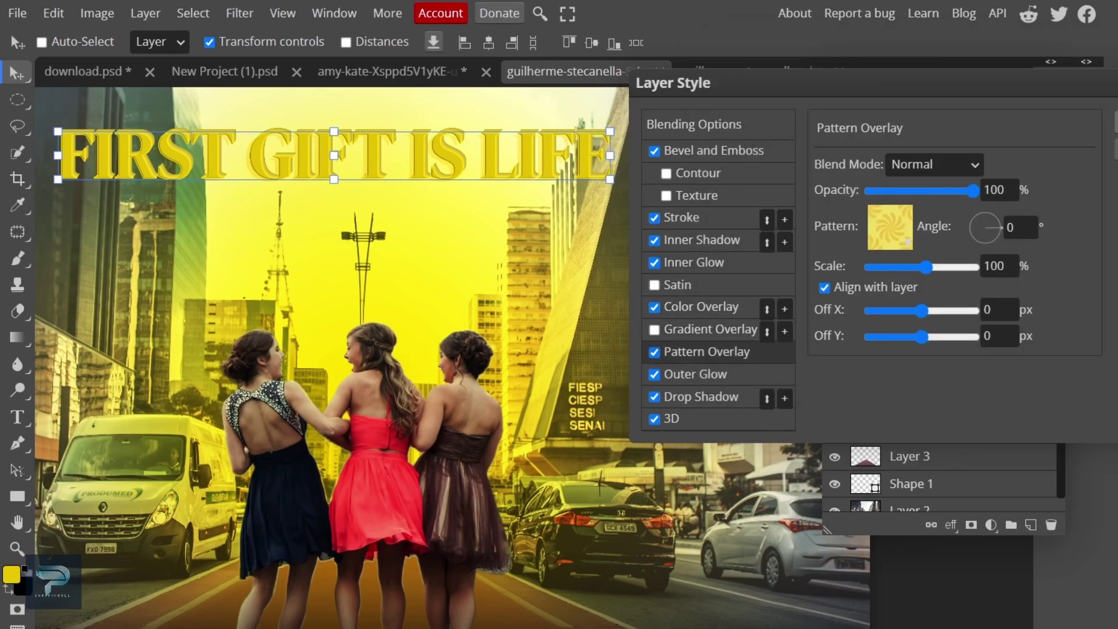
{"action": "left_click", "coordinate": [1115, 121]}
Reopen the title's layer style, change the 3D effect's colour to a dark olive yellow, and apply it
{"action": "scroll", "coordinate": [319, 334], "scroll_direction": "down", "scroll_amount": 5}
{"action": "scroll", "coordinate": [262, 279], "scroll_direction": "up", "scroll_amount": 3}
{"action": "left_click", "coordinate": [908, 194]}
{"action": "scroll", "coordinate": [479, 278], "scroll_direction": "down", "scroll_amount": 3}
{"action": "scroll", "coordinate": [269, 285], "scroll_direction": "up", "scroll_amount": 3}
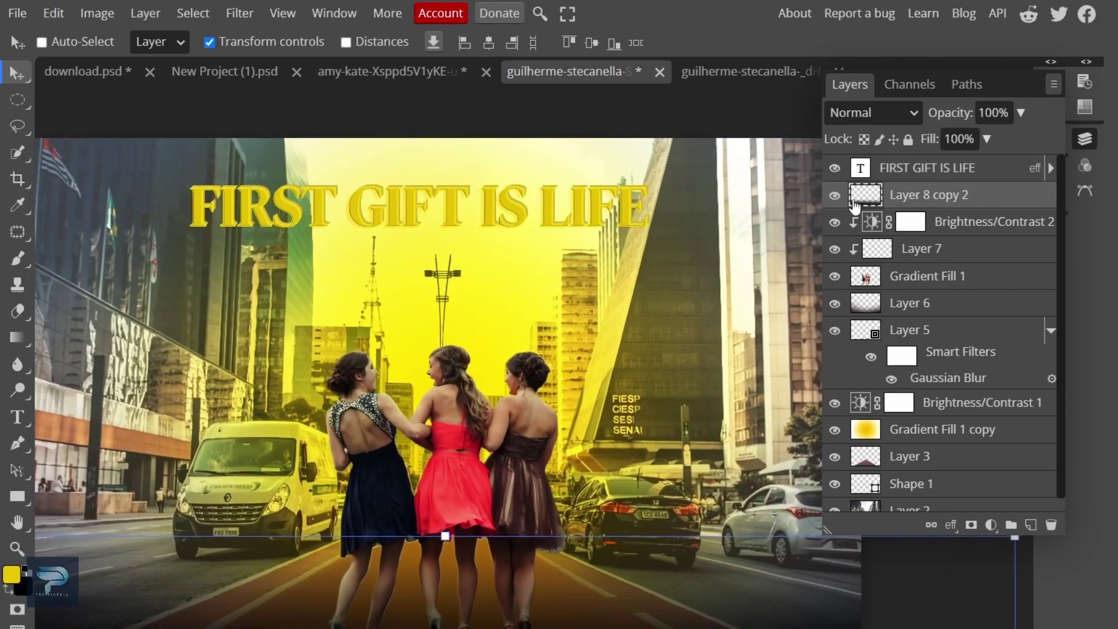
{"action": "double_click", "coordinate": [978, 170]}
{"action": "double_click", "coordinate": [990, 179]}
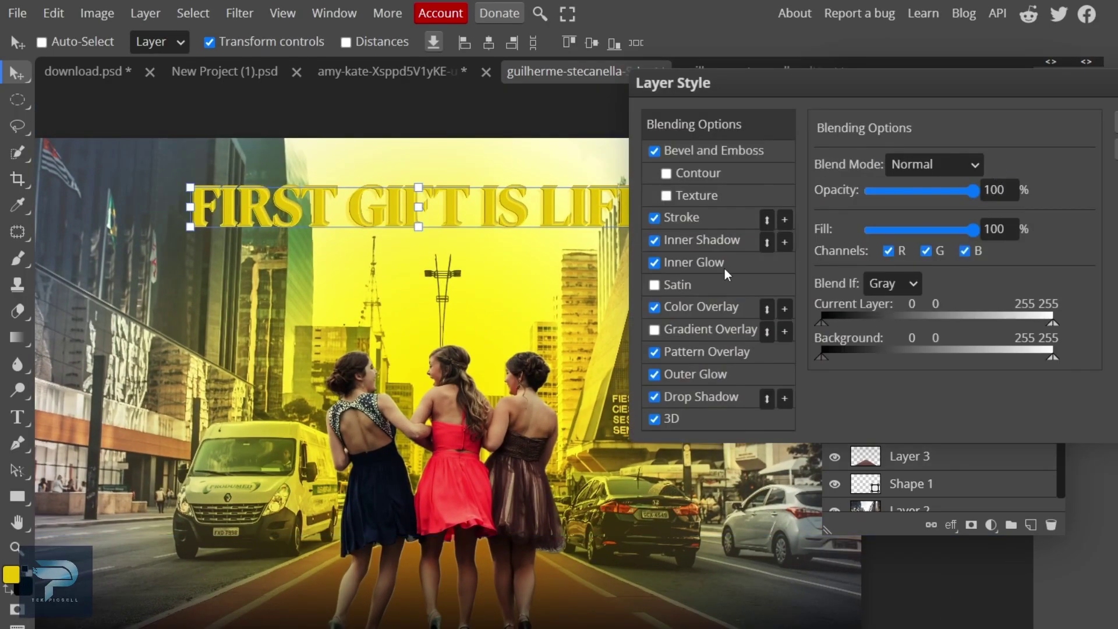
{"action": "left_click", "coordinate": [671, 418]}
{"action": "left_click", "coordinate": [1001, 164]}
{"action": "left_click", "coordinate": [938, 254]}
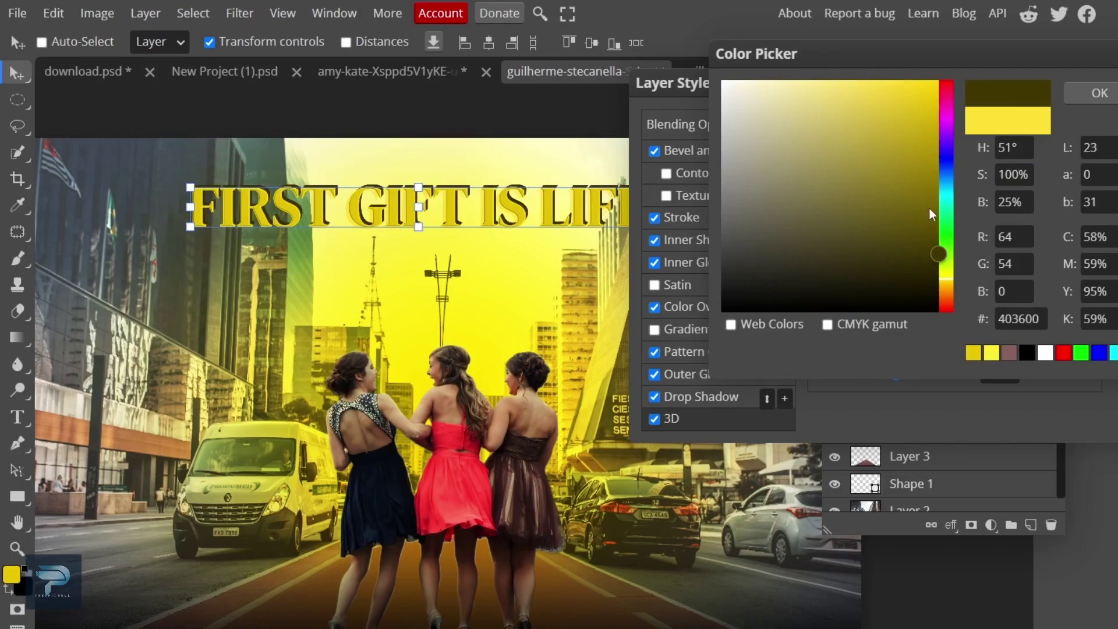
{"action": "left_click_drag", "start_coordinate": [936, 184], "coordinate": [937, 210]}
{"action": "left_click", "coordinate": [1105, 101]}
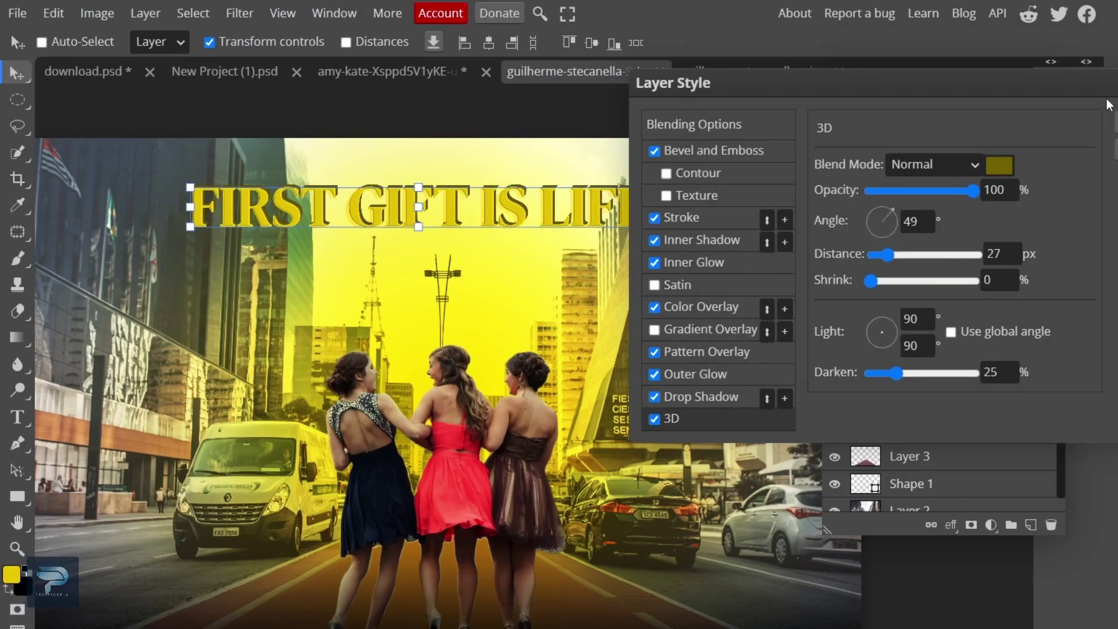
{"action": "left_click", "coordinate": [1115, 121]}
Reopen the title's layer style and raise the Inner Shadow's opacity
{"action": "double_click", "coordinate": [1007, 170]}
{"action": "left_click", "coordinate": [703, 241]}
{"action": "left_click_drag", "start_coordinate": [949, 191], "coordinate": [966, 192]}
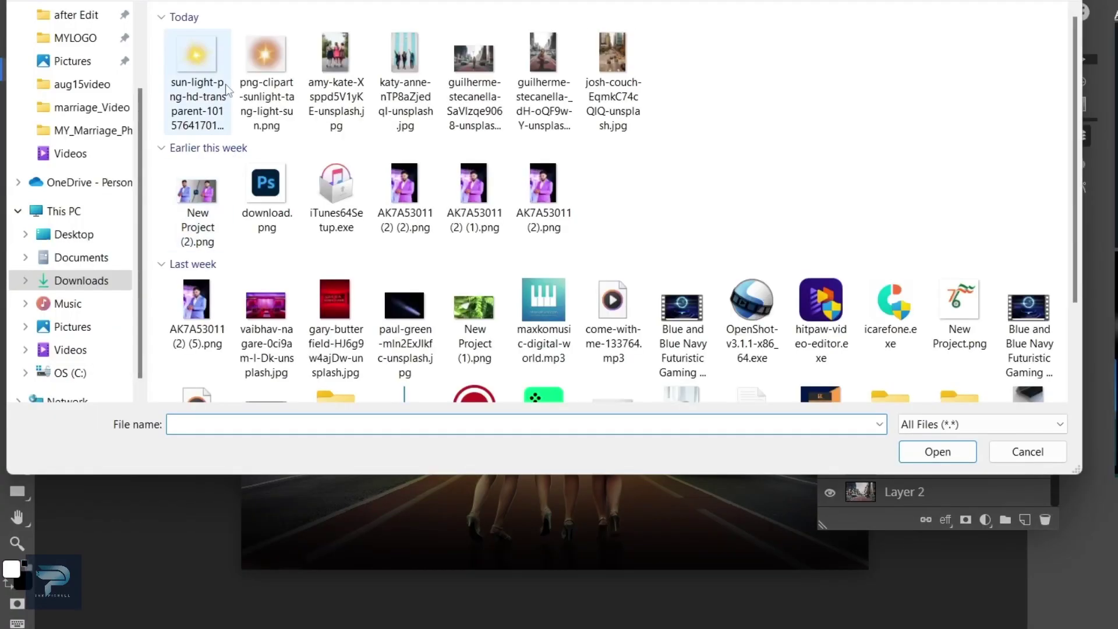
Place the sun-light PNG in the poster document, enlarge it, and centre it behind the three women
{"action": "left_click", "coordinate": [571, 71]}
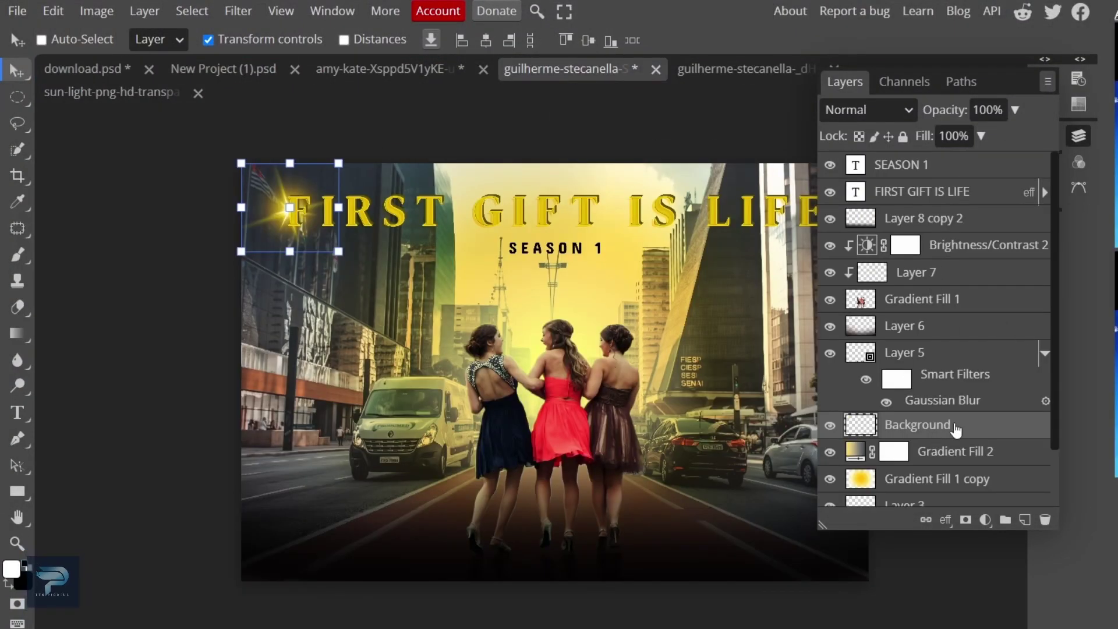
{"action": "left_click_drag", "start_coordinate": [340, 253], "coordinate": [553, 385]}
{"action": "mouse_move", "coordinate": [288, 248]}
{"action": "left_mouse_down"}
{"action": "mouse_move", "coordinate": [598, 428]}
{"action": "mouse_move", "coordinate": [560, 394]}
{"action": "left_mouse_up"}
Set the sunlight layer's blend mode to Color Dodge and its opacity to 73%
{"action": "left_click", "coordinate": [868, 110]}
{"action": "left_click", "coordinate": [847, 195]}
{"action": "left_click", "coordinate": [868, 110]}
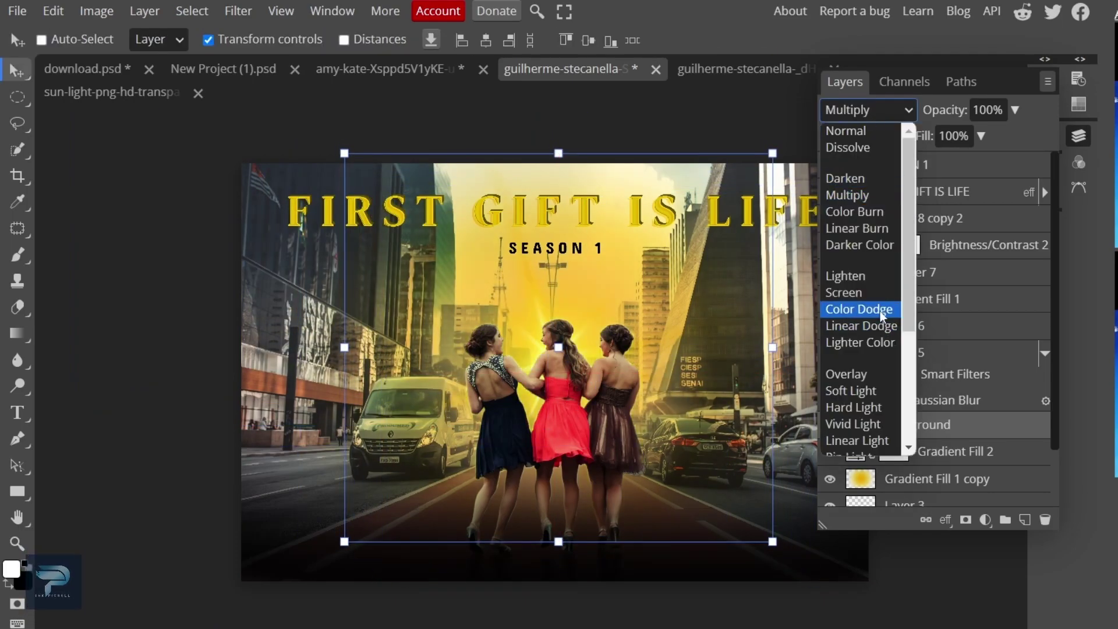
{"action": "left_click", "coordinate": [881, 309]}
{"action": "left_click_drag", "start_coordinate": [926, 111], "coordinate": [926, 118]}
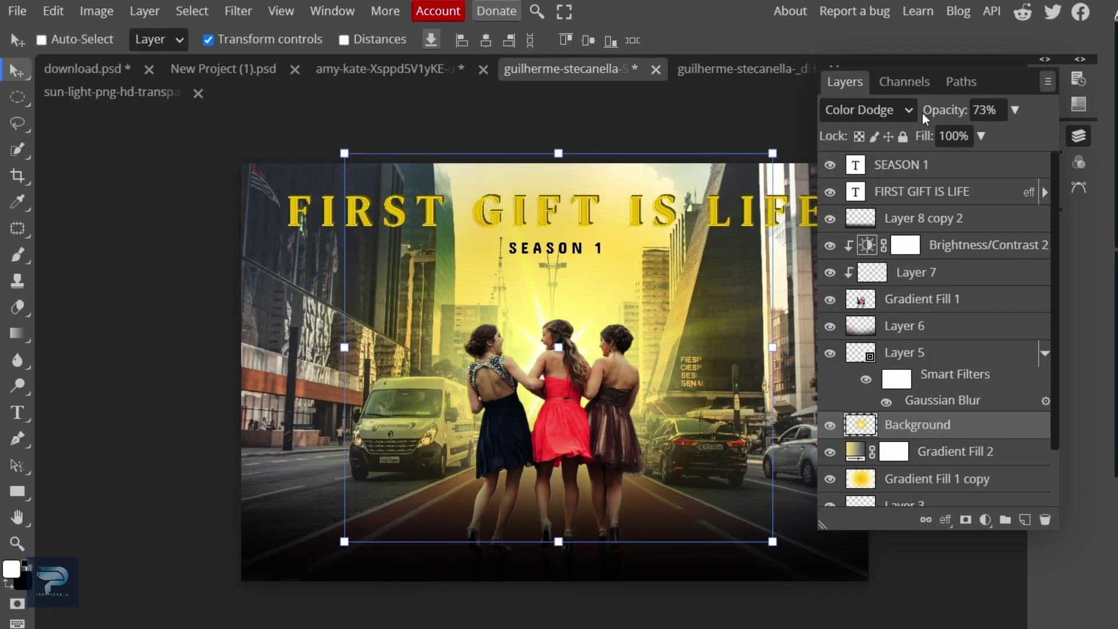
Scale the sunlight layer up to 216.60% beyond the canvas and move it below Gradient Fill 2
{"action": "scroll", "coordinate": [781, 157], "scroll_direction": "down", "scroll_amount": 2}
{"action": "left_click", "coordinate": [1077, 136]}
{"action": "scroll", "coordinate": [728, 410], "scroll_direction": "down", "scroll_amount": 3}
{"action": "left_click_drag", "start_coordinate": [761, 175], "coordinate": [956, 45]}
{"action": "left_click_drag", "start_coordinate": [640, 248], "coordinate": [640, 246]}
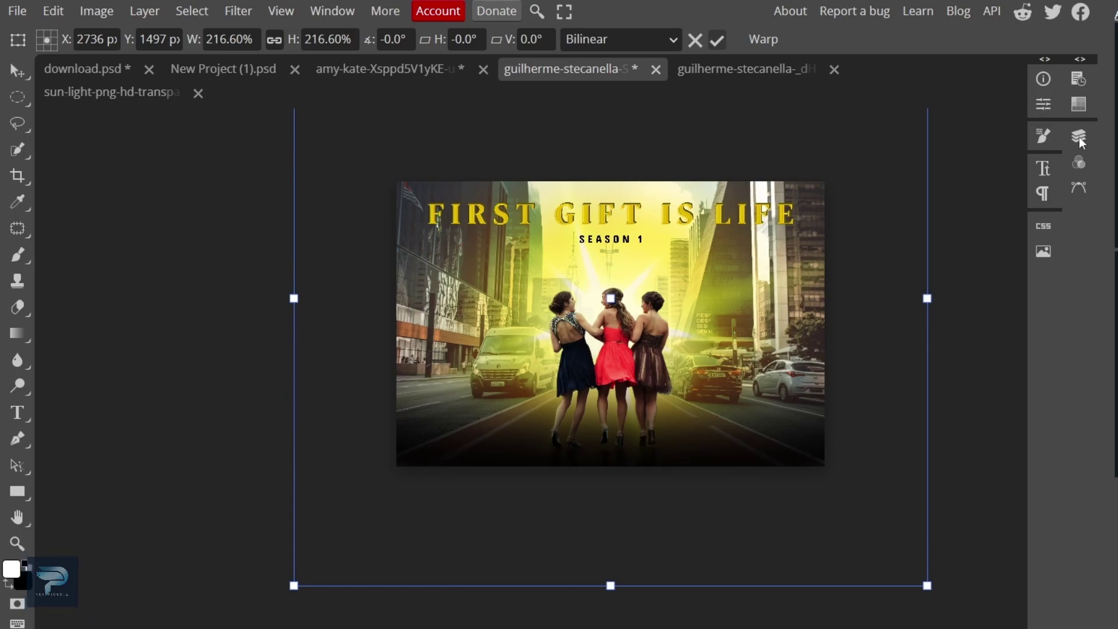
{"action": "left_click", "coordinate": [1079, 138]}
{"action": "left_click", "coordinate": [942, 423]}
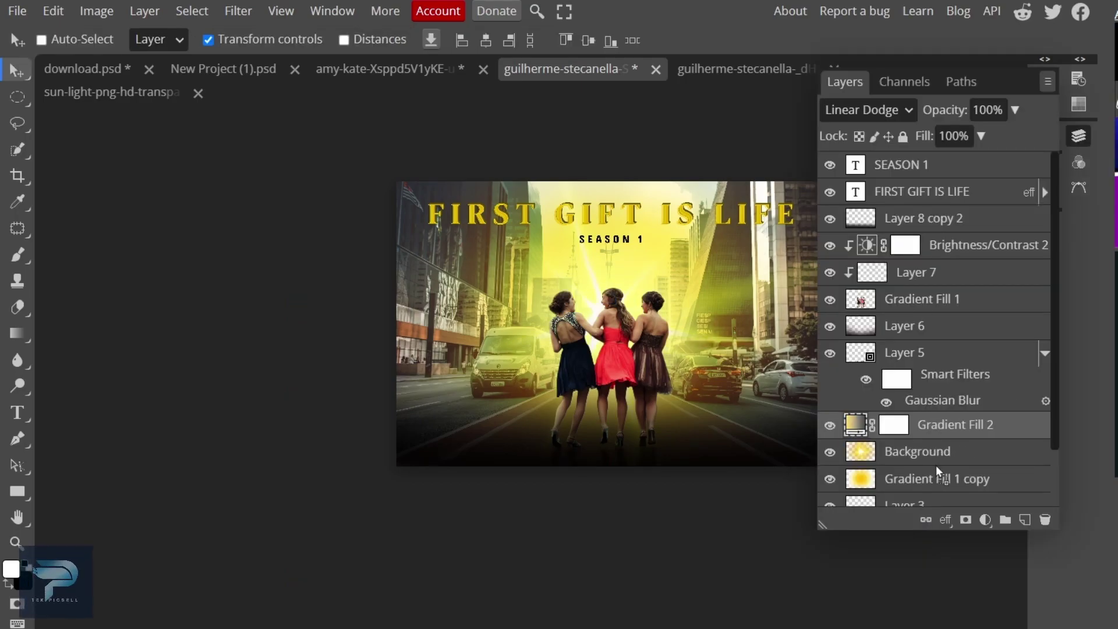
Try Gradient Fill 1 copy above the sunlight layer, then return the sunlight layer above it
{"action": "left_click_drag", "start_coordinate": [937, 480], "coordinate": [936, 447]}
{"action": "left_click", "coordinate": [830, 452]}
{"action": "left_click", "coordinate": [830, 451]}
{"action": "left_click_drag", "start_coordinate": [938, 112], "coordinate": [931, 112]}
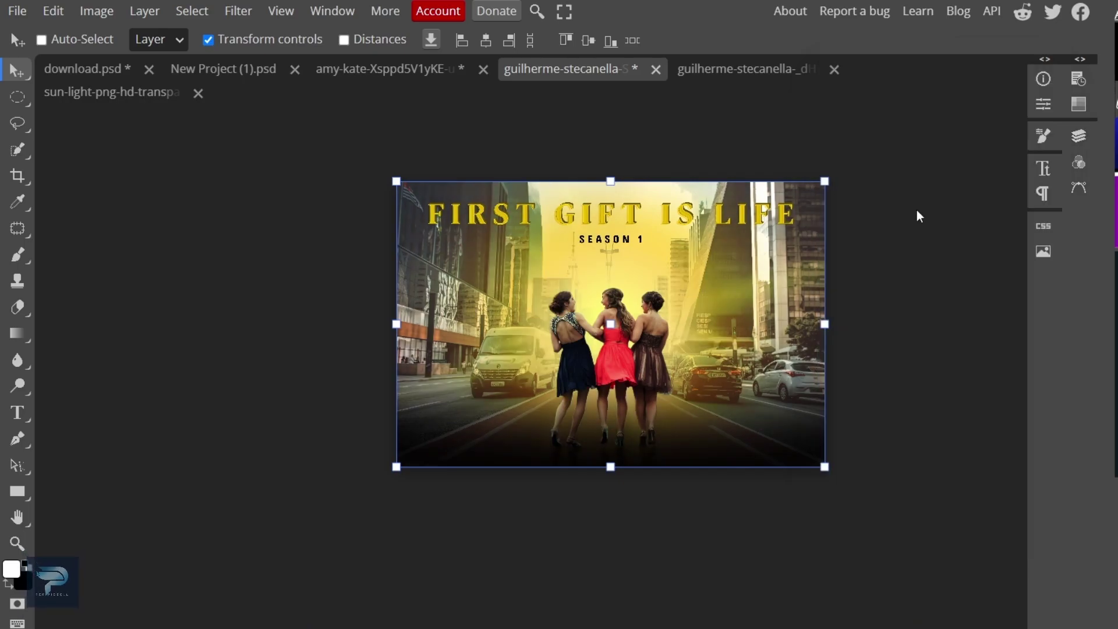
{"action": "left_click", "coordinate": [1079, 137]}
{"action": "left_click", "coordinate": [1078, 138]}
{"action": "left_click_drag", "start_coordinate": [917, 478], "coordinate": [917, 450]}
Compare the poster with Gradient Fill 2 hidden and shown, lower Gradient Fill 1 copy's opacity, and reselect the sunlight layer
{"action": "scroll", "coordinate": [684, 400], "scroll_direction": "down", "scroll_amount": 1}
{"action": "left_click", "coordinate": [967, 426]}
{"action": "left_click", "coordinate": [830, 426]}
{"action": "left_click", "coordinate": [831, 425]}
{"action": "left_click", "coordinate": [830, 426]}
{"action": "left_click", "coordinate": [906, 479]}
{"action": "left_click_drag", "start_coordinate": [949, 114], "coordinate": [928, 111]}
{"action": "left_click", "coordinate": [917, 451]}
{"action": "left_click", "coordinate": [1078, 136]}
Export the poster as an image file and select the SEASON 1 text layer
{"action": "scroll", "coordinate": [774, 344], "scroll_direction": "up", "scroll_amount": 1}
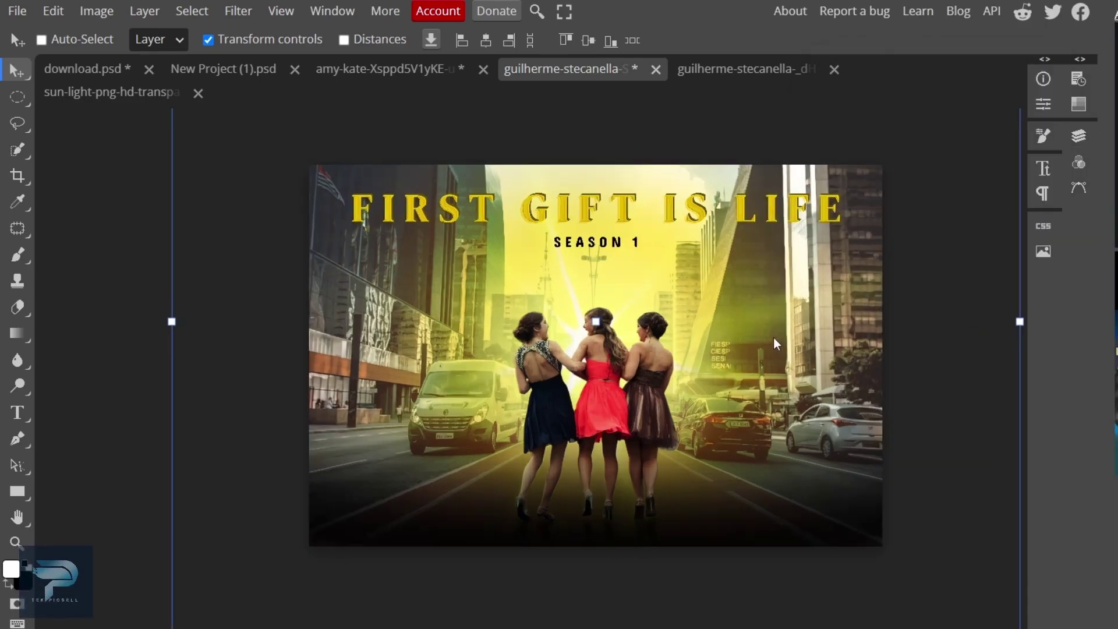
{"action": "scroll", "coordinate": [474, 259], "scroll_direction": "down", "scroll_amount": 1}
{"action": "scroll", "coordinate": [515, 296], "scroll_direction": "up", "scroll_amount": 3}
{"action": "scroll", "coordinate": [505, 280], "scroll_direction": "down", "scroll_amount": 1}
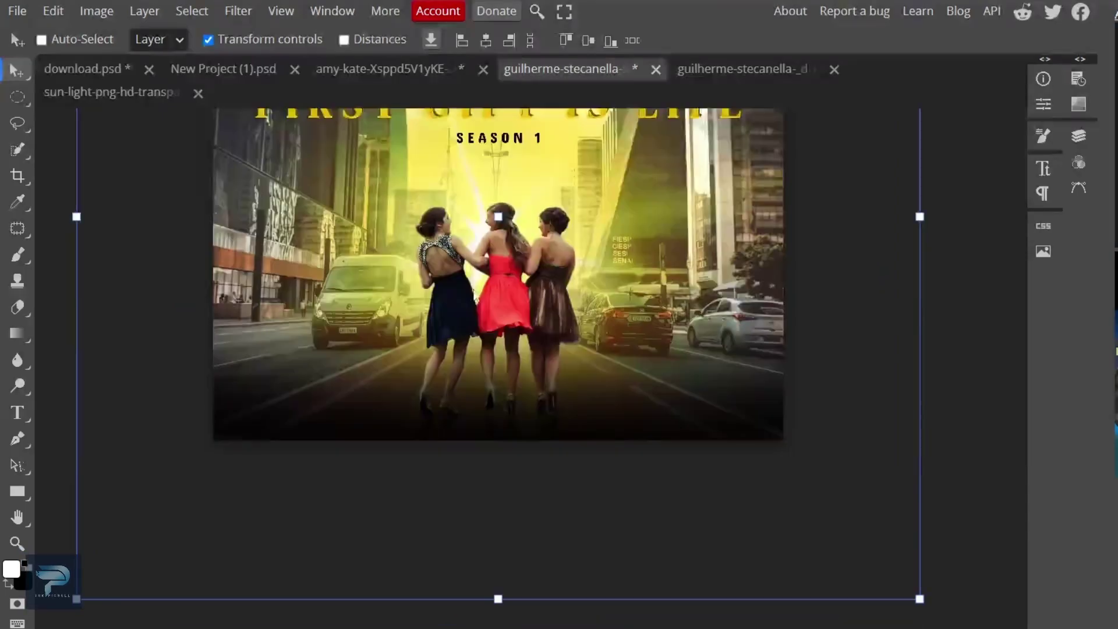
{"action": "scroll", "coordinate": [489, 262], "scroll_direction": "up", "scroll_amount": 4}
{"action": "scroll", "coordinate": [528, 274], "scroll_direction": "down", "scroll_amount": 4}
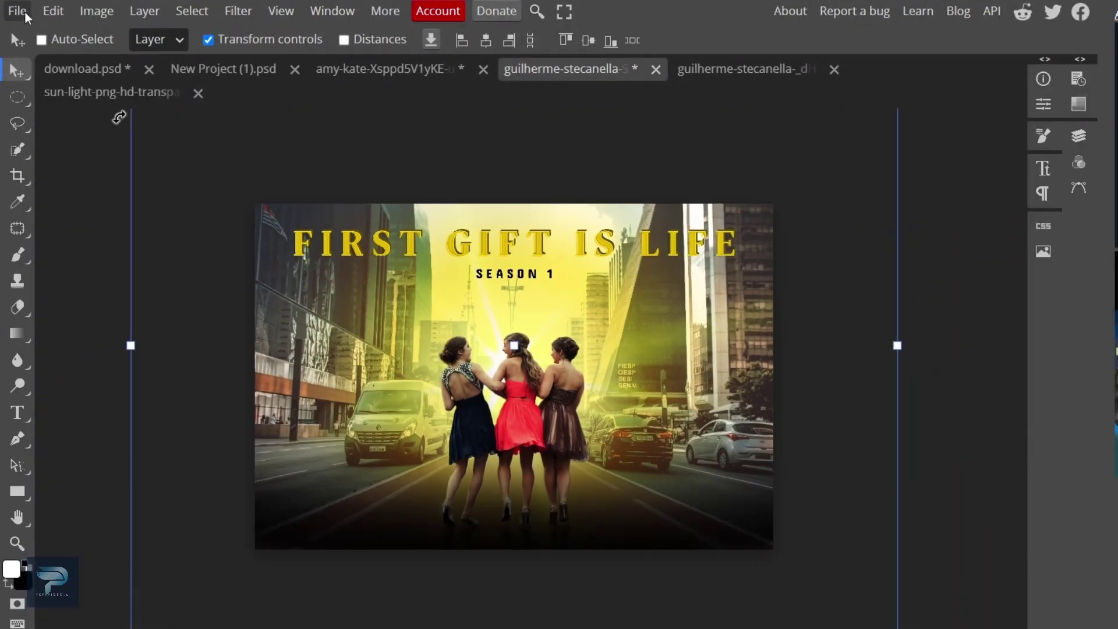
{"action": "left_click", "coordinate": [26, 12]}
{"action": "mouse_move", "coordinate": [121, 266]}
{"action": "left_click", "coordinate": [198, 269]}
{"action": "left_click", "coordinate": [678, 285]}
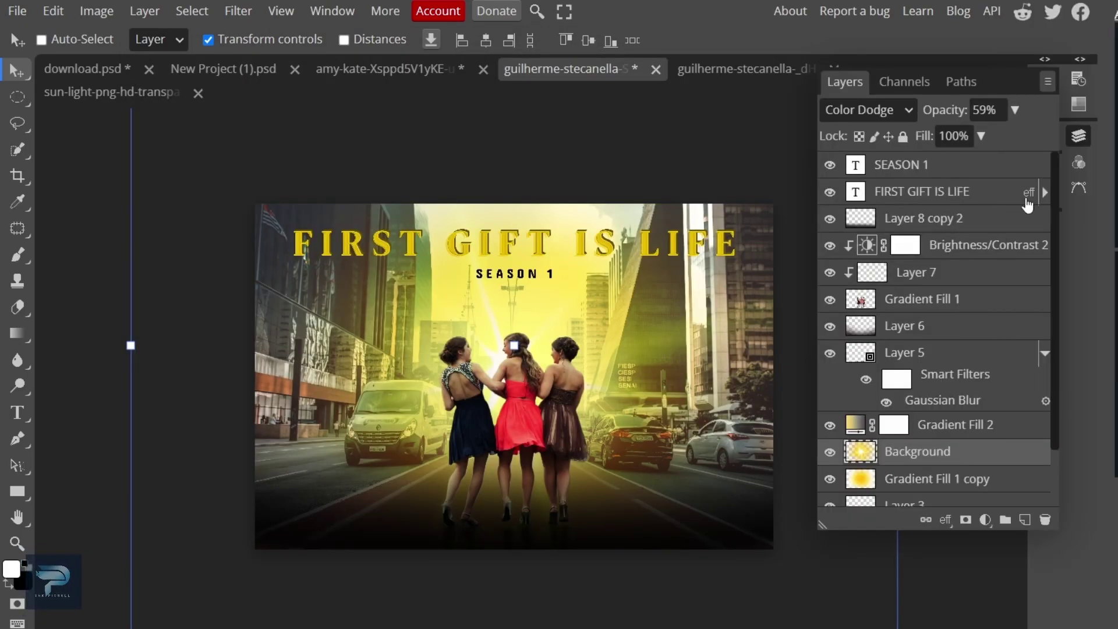
{"action": "left_click", "coordinate": [943, 166]}
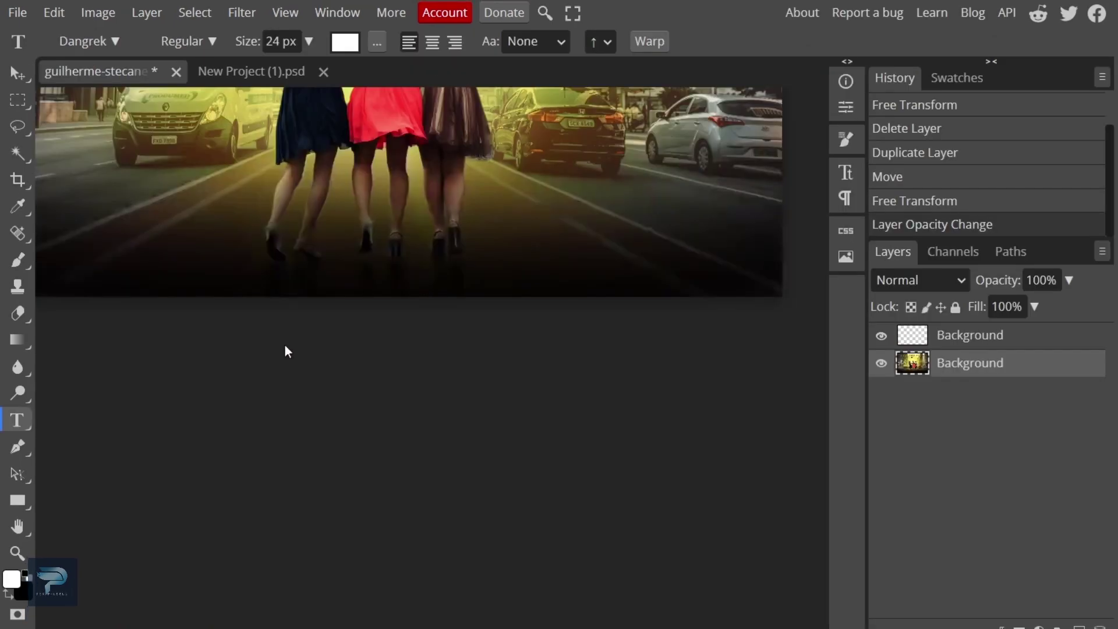
Add the text "RELEASE ON 19-Aug-2023" below the women's feet and set its size to 95 px
{"action": "left_click", "coordinate": [254, 271]}
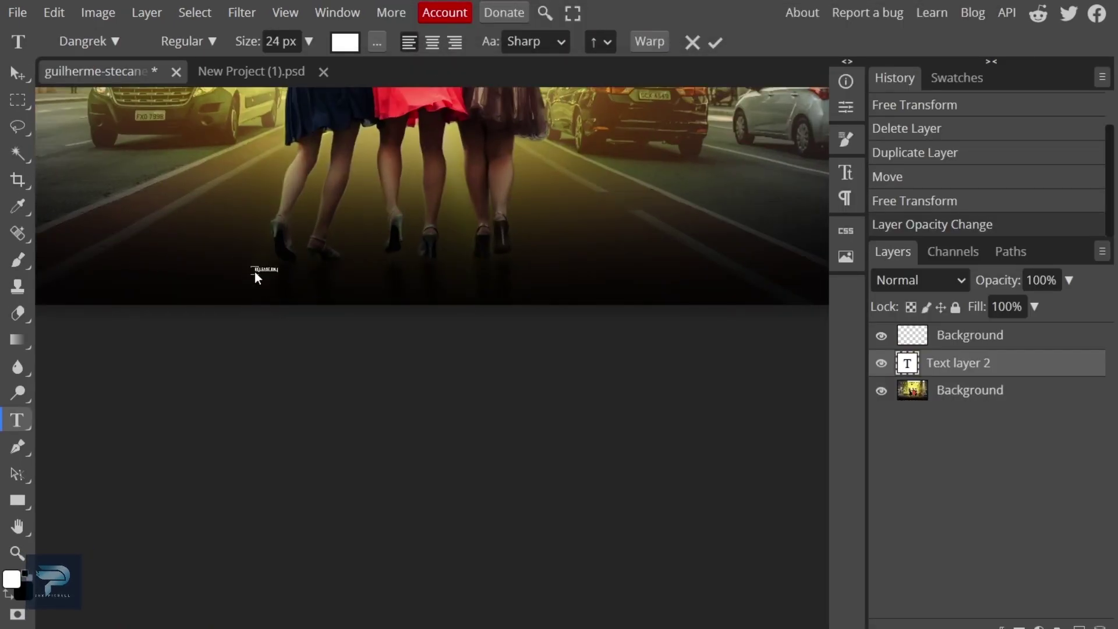
{"action": "type", "text": "-2023"}
{"action": "key", "text": "ctrl+a"}
{"action": "left_click", "coordinate": [843, 173]}
{"action": "left_click_drag", "start_coordinate": [627, 150], "coordinate": [651, 145]}
{"action": "type", "text": "95"}
{"action": "key", "text": "Return"}
Try several fonts, including DISCO and Cousine, on the release date text
{"action": "left_click", "coordinate": [664, 114]}
{"action": "left_click", "coordinate": [808, 382]}
{"action": "left_click", "coordinate": [718, 115]}
{"action": "left_click", "coordinate": [798, 392]}
{"action": "left_click", "coordinate": [667, 115]}
{"action": "scroll", "coordinate": [740, 408], "scroll_direction": "up", "scroll_amount": 2}
{"action": "left_click", "coordinate": [669, 429]}
{"action": "left_click", "coordinate": [663, 114]}
{"action": "scroll", "coordinate": [728, 261], "scroll_direction": "up", "scroll_amount": 5}
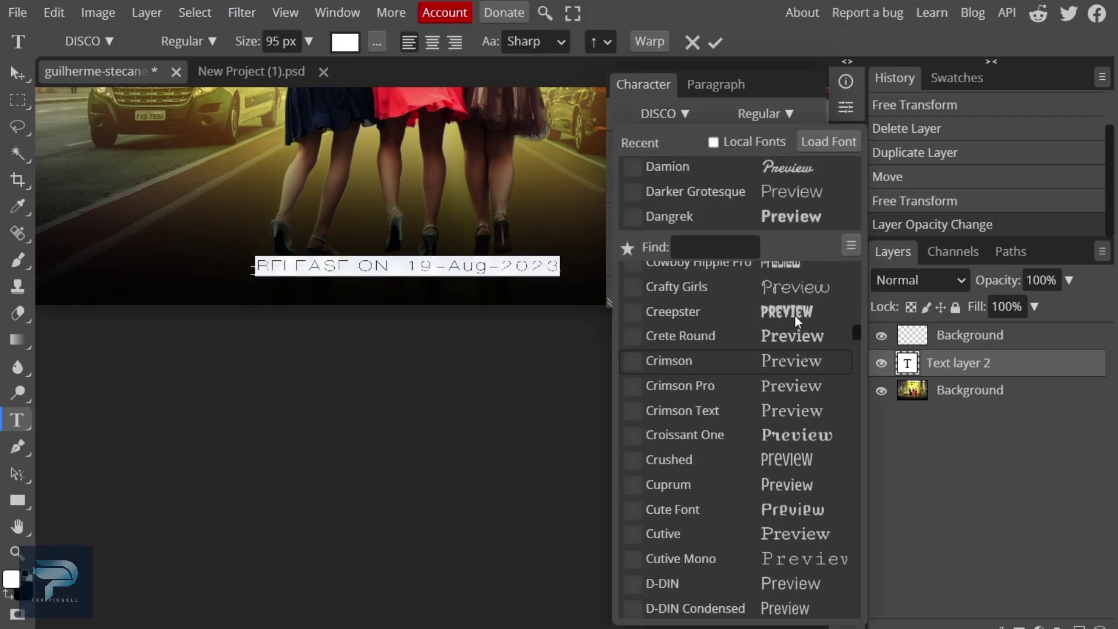
{"action": "left_click", "coordinate": [807, 317]}
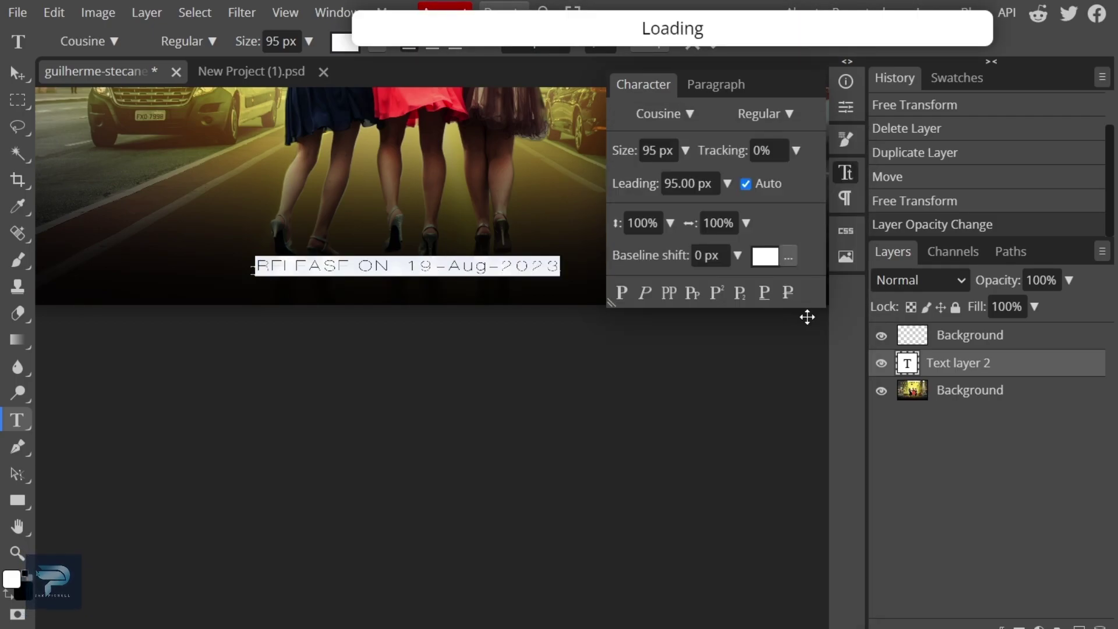
Make the release line italic in Comfortaa and commit it as "Release on 19-Aug-2023"
{"action": "left_click", "coordinate": [644, 292]}
{"action": "left_click", "coordinate": [663, 114]}
{"action": "scroll", "coordinate": [841, 311], "scroll_direction": "up", "scroll_amount": 5}
{"action": "left_click", "coordinate": [756, 426]}
{"action": "left_click", "coordinate": [664, 114]}
{"action": "scroll", "coordinate": [770, 369], "scroll_direction": "up", "scroll_amount": 10}
{"action": "left_click", "coordinate": [797, 353]}
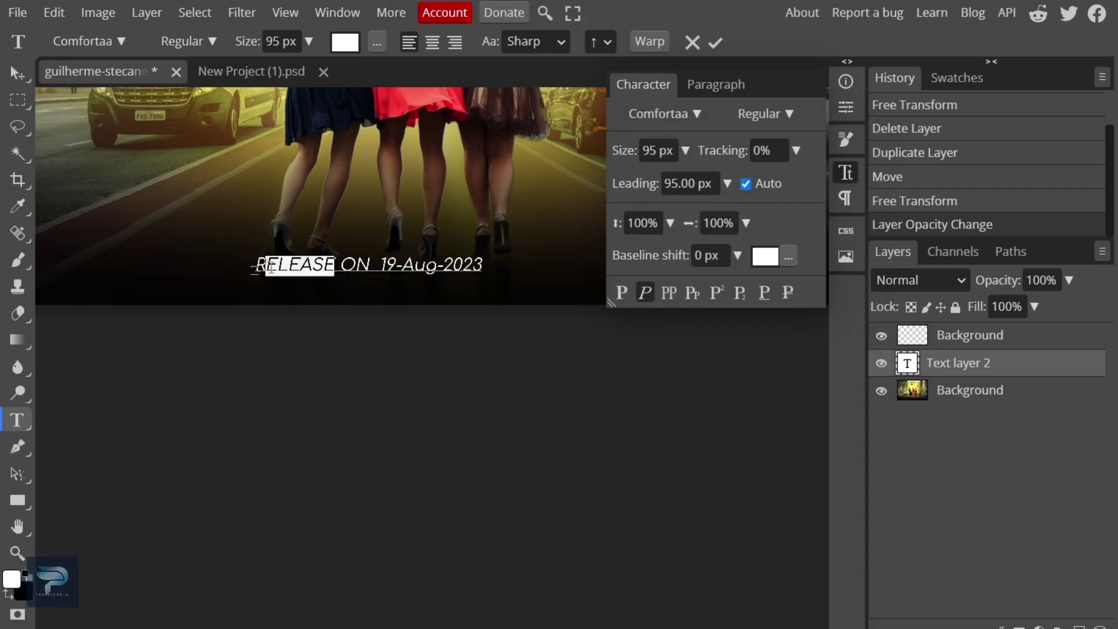
{"action": "left_click", "coordinate": [713, 46]}
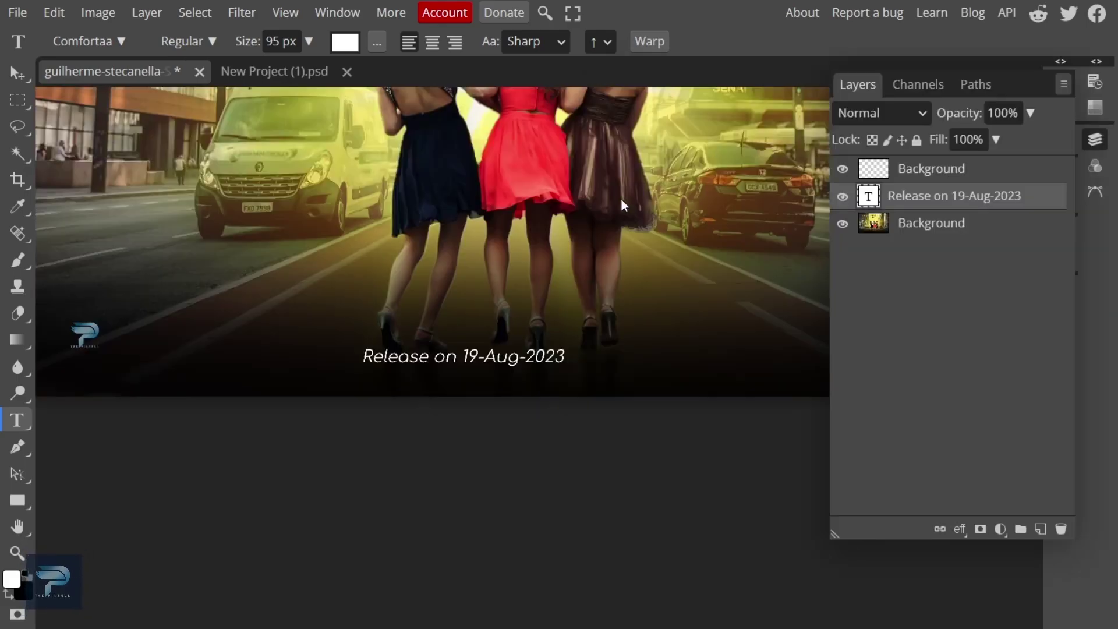
Reposition the release date line below the women's feet and centre it horizontally on the poster background
{"action": "scroll", "coordinate": [532, 175], "scroll_direction": "up", "scroll_amount": 2}
{"action": "scroll", "coordinate": [548, 207], "scroll_direction": "down", "scroll_amount": 3}
{"action": "scroll", "coordinate": [599, 218], "scroll_direction": "up", "scroll_amount": 3}
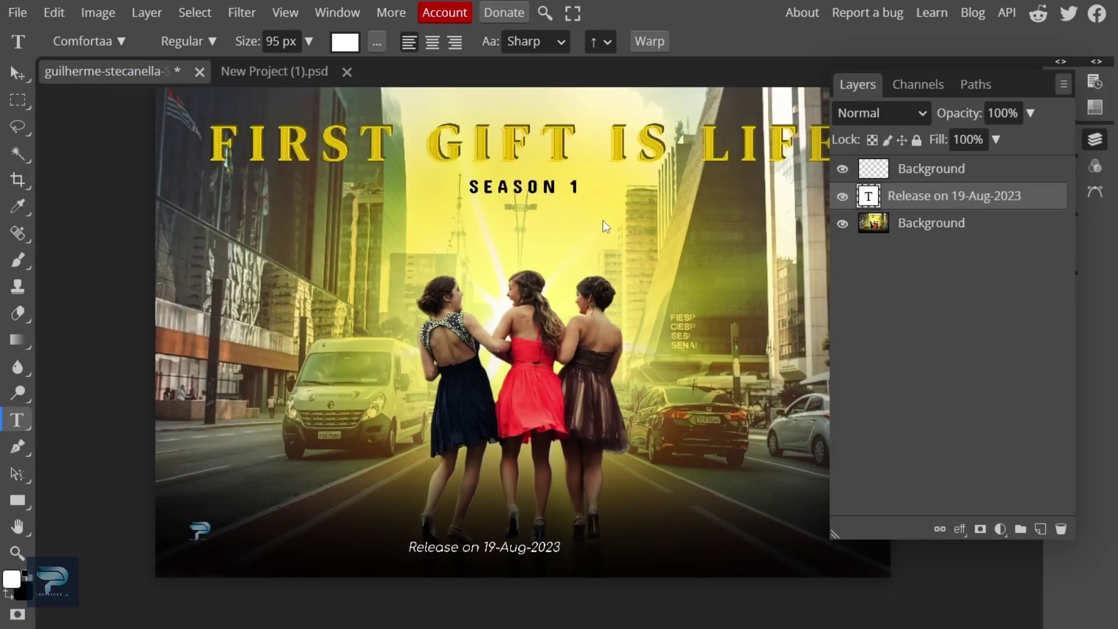
{"action": "scroll", "coordinate": [599, 218], "scroll_direction": "down", "scroll_amount": 3}
{"action": "scroll", "coordinate": [573, 259], "scroll_direction": "up", "scroll_amount": 4}
{"action": "double_click", "coordinate": [869, 203]}
{"action": "left_click_drag", "start_coordinate": [618, 294], "coordinate": [692, 298]}
{"action": "left_click", "coordinate": [938, 228]}
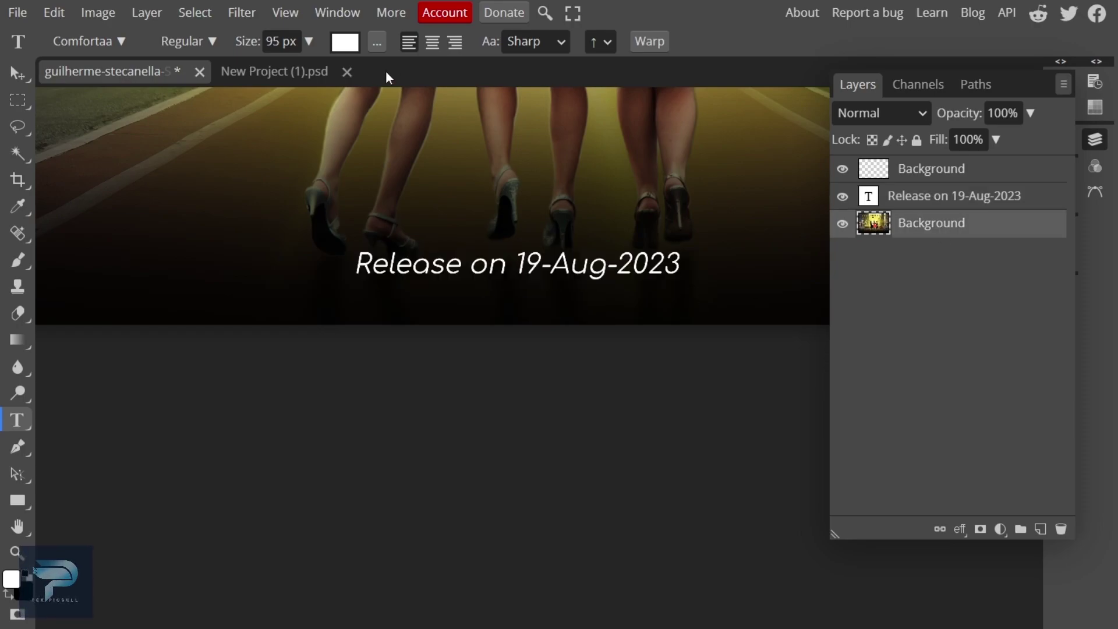
{"action": "key", "text": "v"}
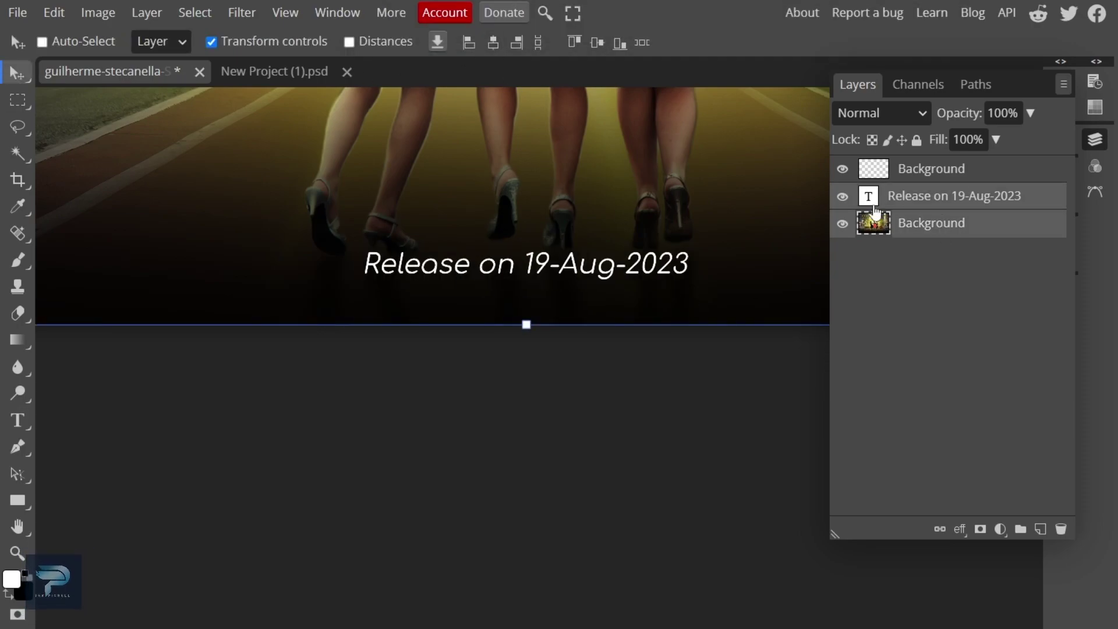
Set the release date text's size to 65 px and widen its letter spacing considerably
{"action": "left_click", "coordinate": [869, 197]}
{"action": "double_click", "coordinate": [868, 196]}
{"action": "left_click_drag", "start_coordinate": [282, 75], "coordinate": [293, 71]}
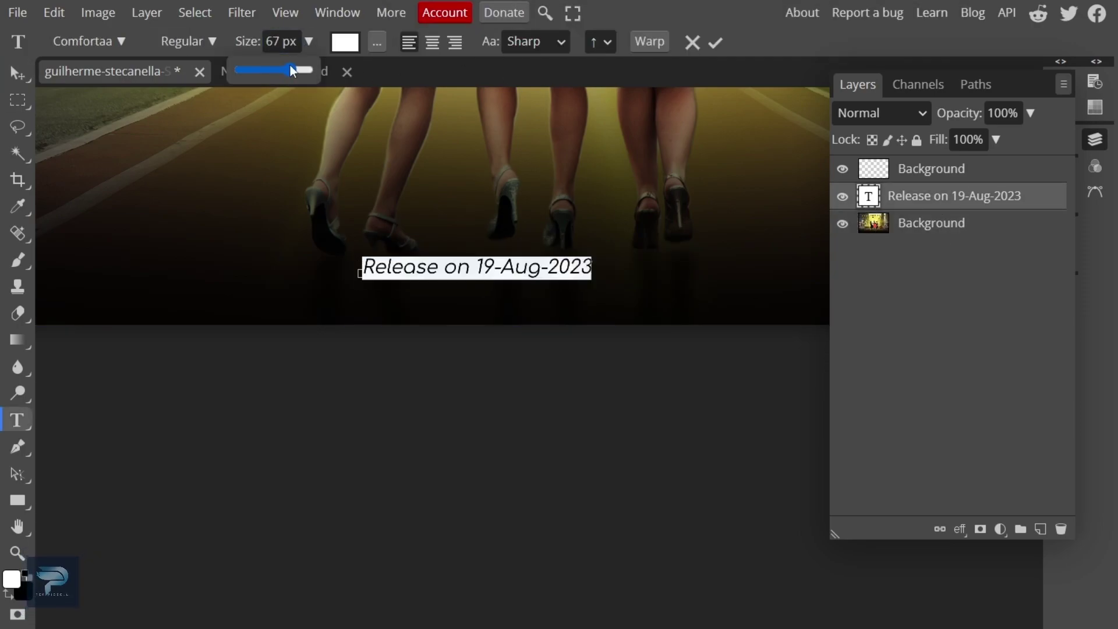
{"action": "left_click", "coordinate": [1093, 140]}
{"action": "left_click", "coordinate": [1058, 139]}
{"action": "left_click", "coordinate": [1059, 139]}
{"action": "left_click", "coordinate": [1059, 173]}
{"action": "left_click_drag", "start_coordinate": [836, 149], "coordinate": [833, 149]}
{"action": "left_click_drag", "start_coordinate": [955, 146], "coordinate": [958, 145]}
Align the widely spaced release date text to the horizontal centre of the poster background
{"action": "mouse_move", "coordinate": [1095, 141]}
{"action": "left_click", "coordinate": [976, 224]}
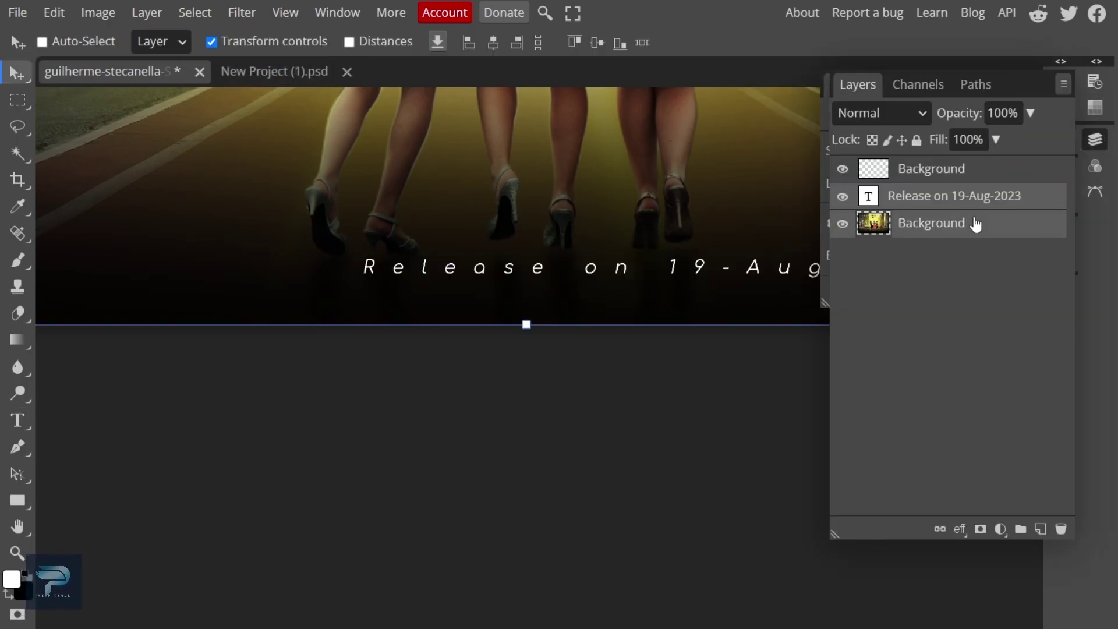
{"action": "left_click", "coordinate": [1099, 146]}
{"action": "left_click", "coordinate": [1059, 172]}
{"action": "scroll", "coordinate": [732, 316], "scroll_direction": "down", "scroll_amount": 6}
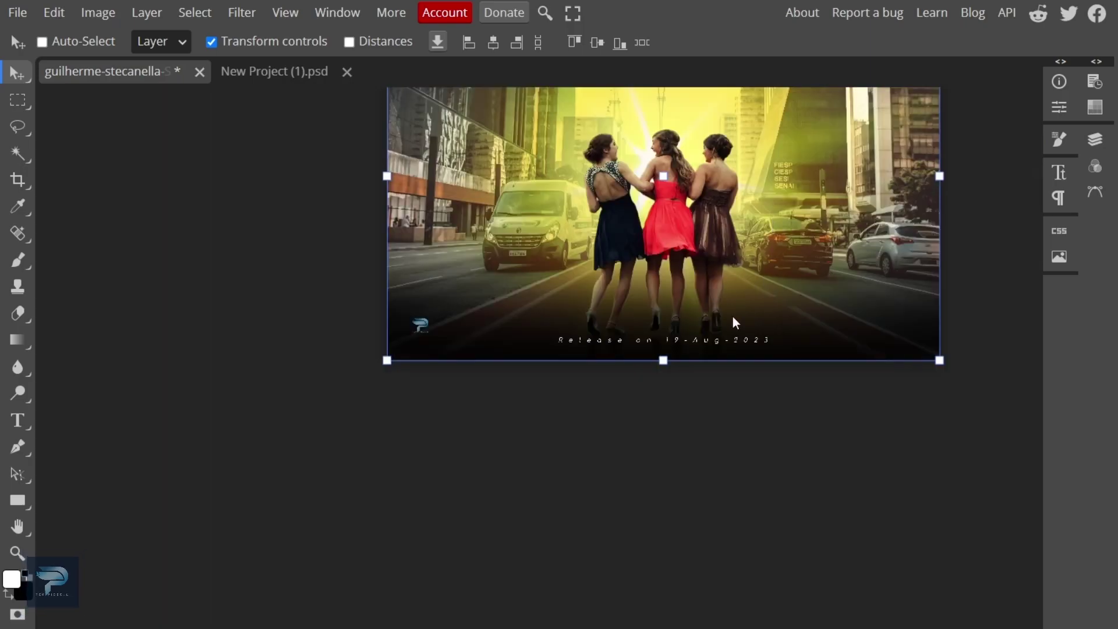
{"action": "scroll", "coordinate": [698, 338], "scroll_direction": "up", "scroll_amount": 6}
Make the release date text upright instead of italic with tighter letter spacing, and shift it slightly lower
{"action": "mouse_move", "coordinate": [1099, 144]}
{"action": "double_click", "coordinate": [867, 194]}
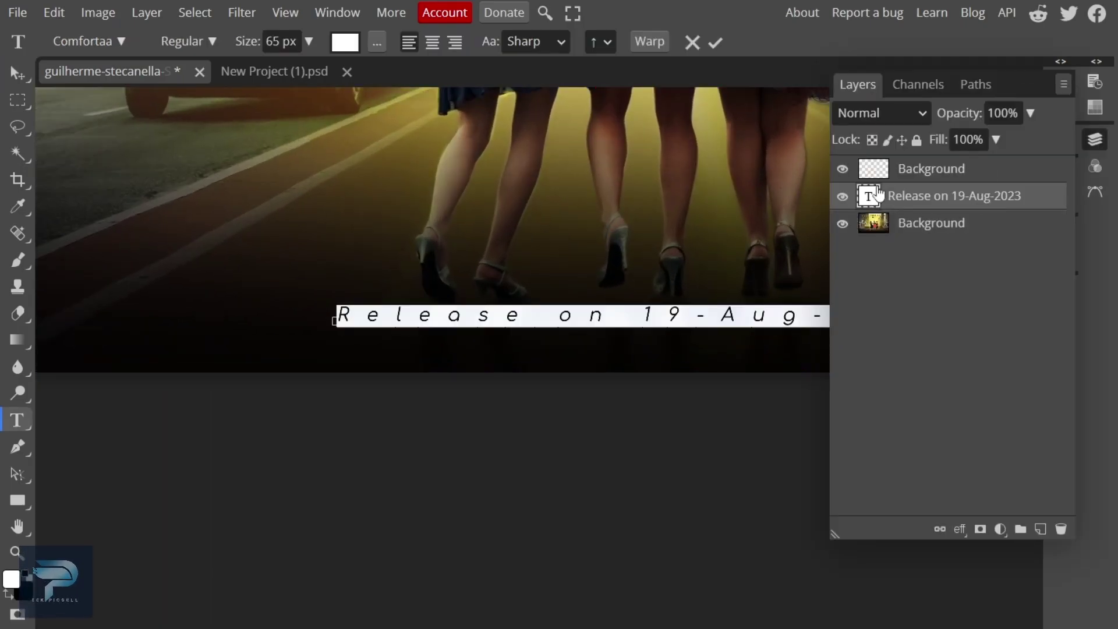
{"action": "mouse_move", "coordinate": [1059, 174]}
{"action": "left_click_drag", "start_coordinate": [838, 150], "coordinate": [866, 151]}
{"action": "left_click_drag", "start_coordinate": [717, 255], "coordinate": [742, 267]}
Centre the upright release date line horizontally against the poster background layer and check the overall layout
{"action": "left_click", "coordinate": [1095, 139]}
{"action": "left_click", "coordinate": [958, 224]}
{"action": "left_click", "coordinate": [967, 202], "text": "ctrl"}
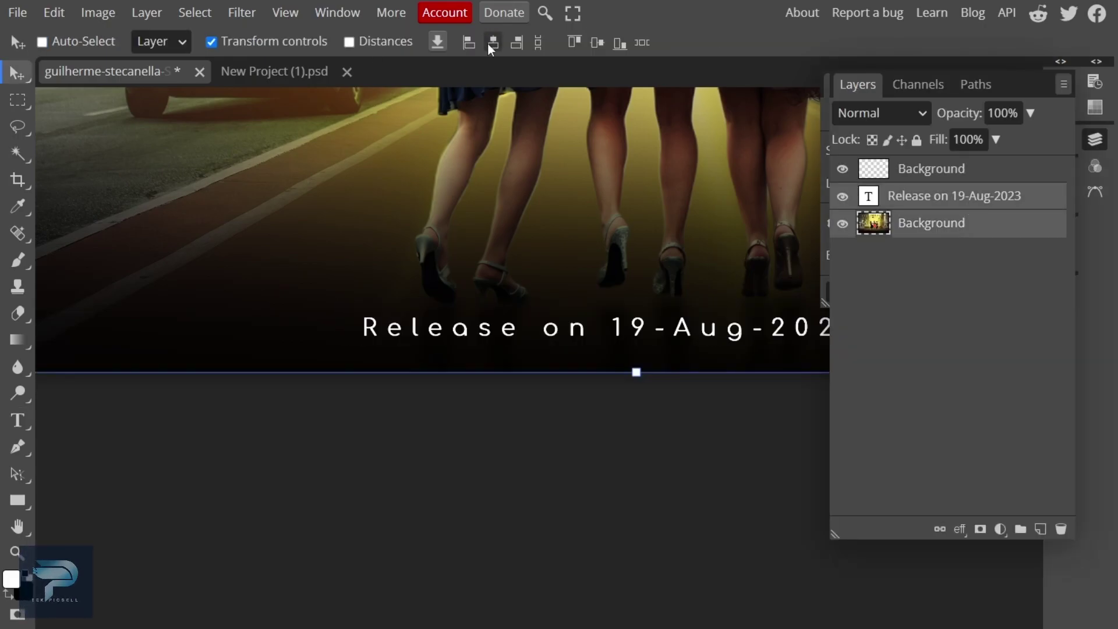
{"action": "left_click", "coordinate": [492, 43]}
{"action": "left_click", "coordinate": [1096, 140]}
{"action": "left_click", "coordinate": [1059, 172]}
{"action": "scroll", "coordinate": [914, 216], "scroll_direction": "down", "scroll_amount": 5}
{"action": "left_click_drag", "start_coordinate": [923, 210], "coordinate": [662, 260]}
{"action": "scroll", "coordinate": [593, 340], "scroll_direction": "up", "scroll_amount": 3}
{"action": "scroll", "coordinate": [631, 352], "scroll_direction": "up", "scroll_amount": 1}
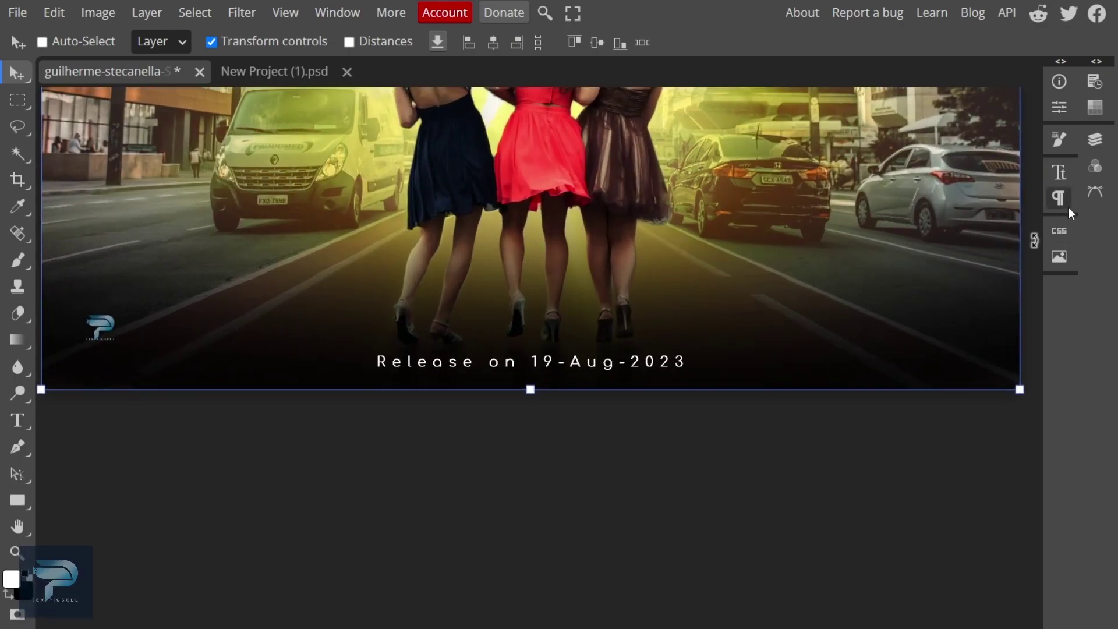
Move the small blue logo from the poster's lower left to just right of the release date text
{"action": "left_click", "coordinate": [1094, 140]}
{"action": "left_click", "coordinate": [978, 196]}
{"action": "left_click", "coordinate": [955, 168]}
{"action": "scroll", "coordinate": [231, 359], "scroll_direction": "up", "scroll_amount": 2}
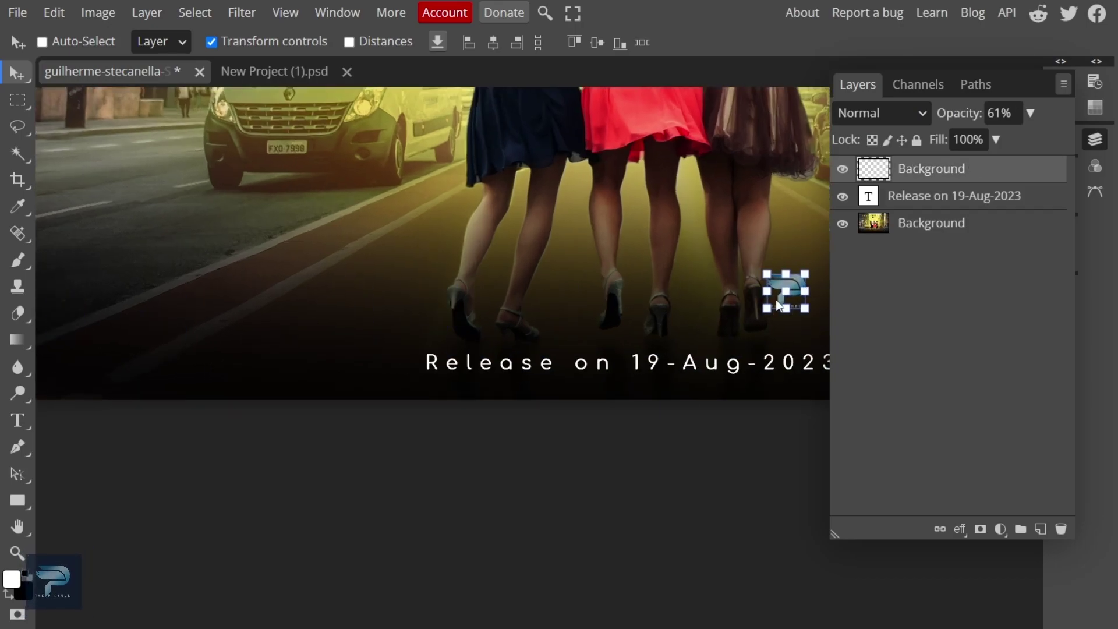
{"action": "left_click_drag", "start_coordinate": [796, 291], "coordinate": [416, 267]}
Align the vertical centres of the small logo and the release date text
{"action": "left_click", "coordinate": [963, 202], "text": "ctrl"}
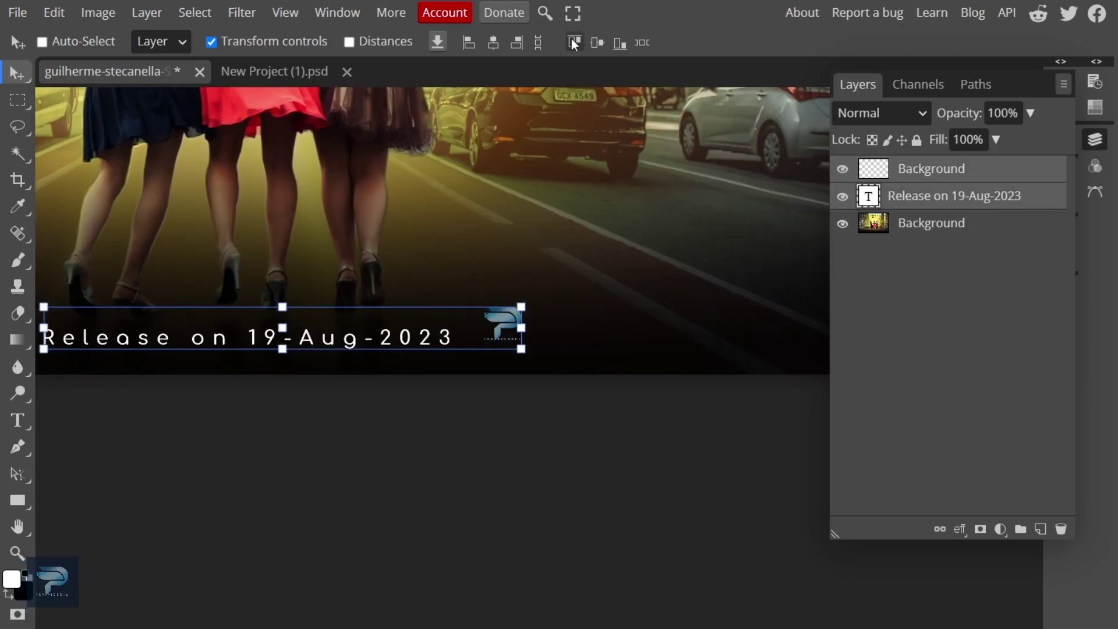
{"action": "left_click", "coordinate": [600, 44]}
{"action": "left_click", "coordinate": [982, 233]}
{"action": "scroll", "coordinate": [459, 332], "scroll_direction": "down", "scroll_amount": 4}
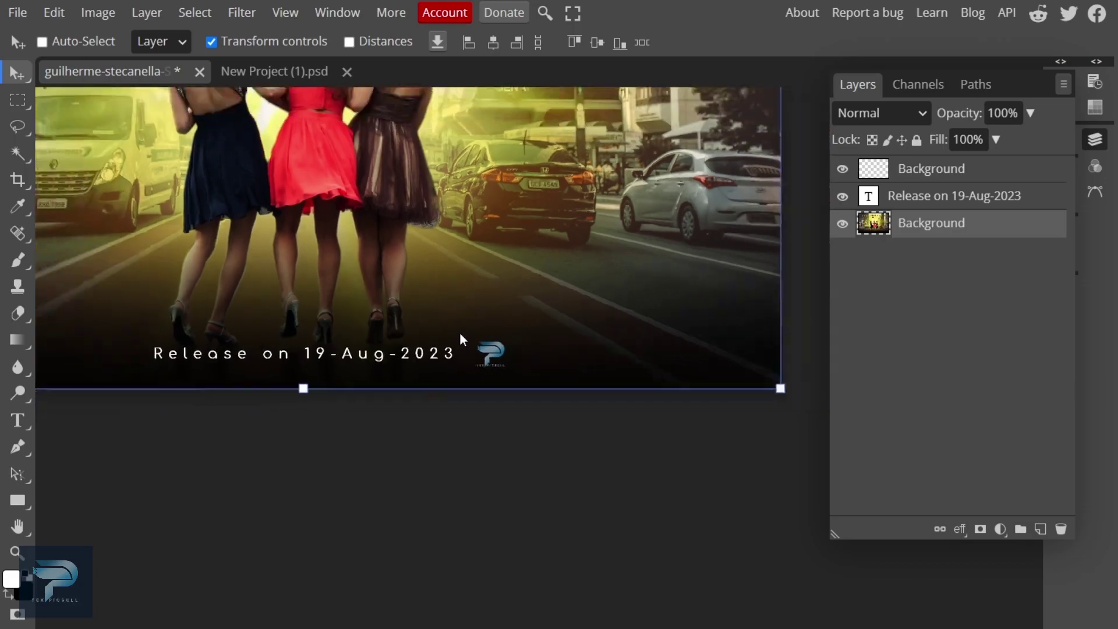